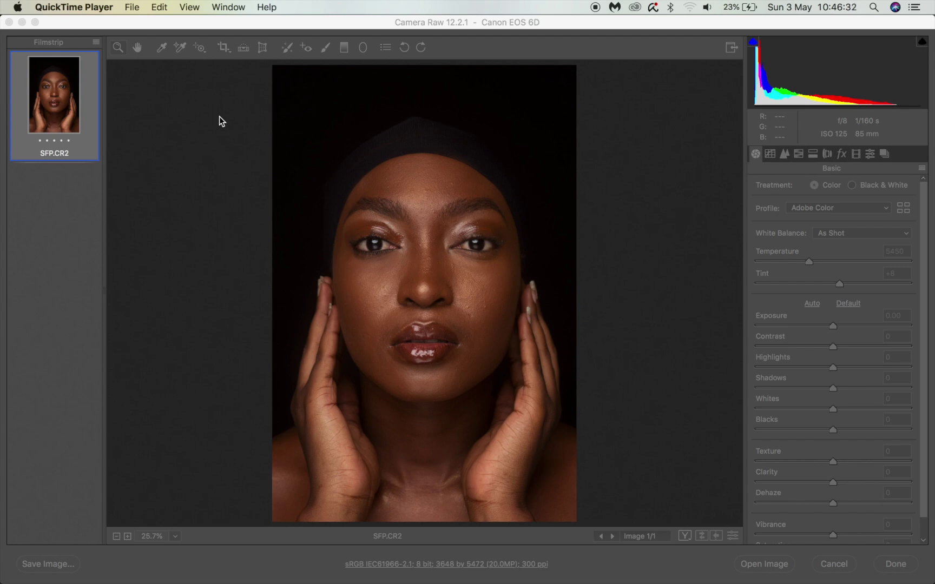
Step: Lower the photo's Highlights slightly in the basic raw adjustments
{"action": "left_click", "coordinate": [173, 152]}
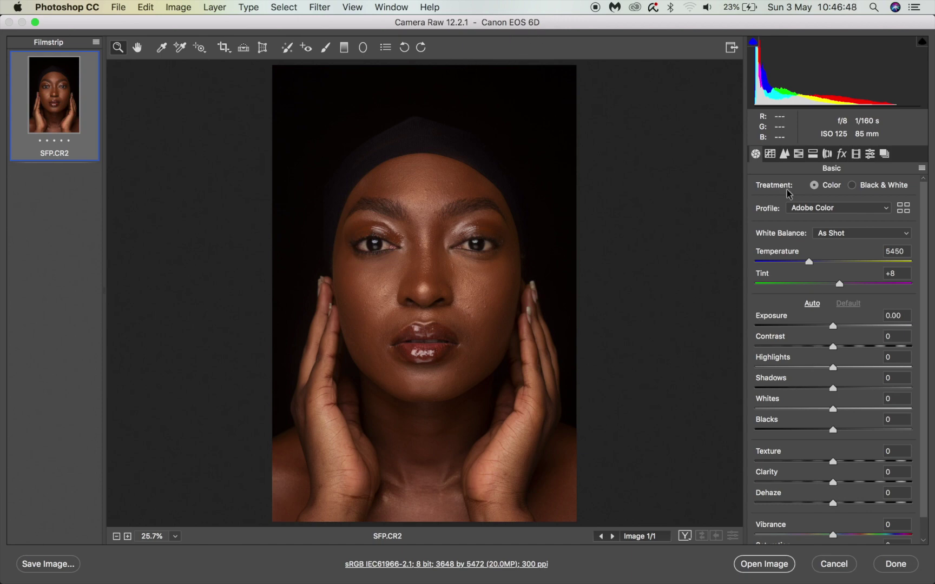
{"action": "left_click", "coordinate": [785, 155]}
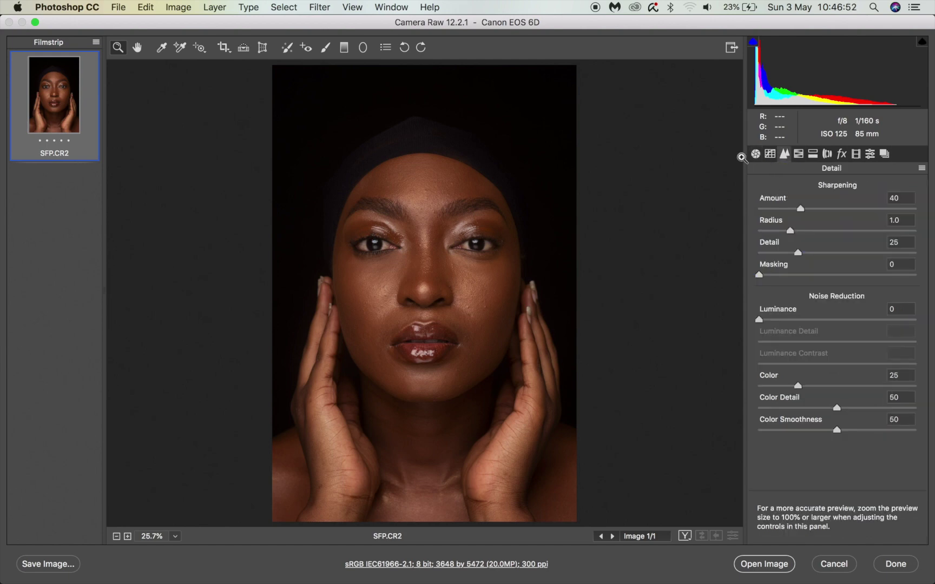
{"action": "key", "text": "super+equal"}
{"action": "left_click", "coordinate": [746, 160]}
{"action": "scroll", "coordinate": [577, 244], "scroll_direction": "down", "scroll_amount": 3}
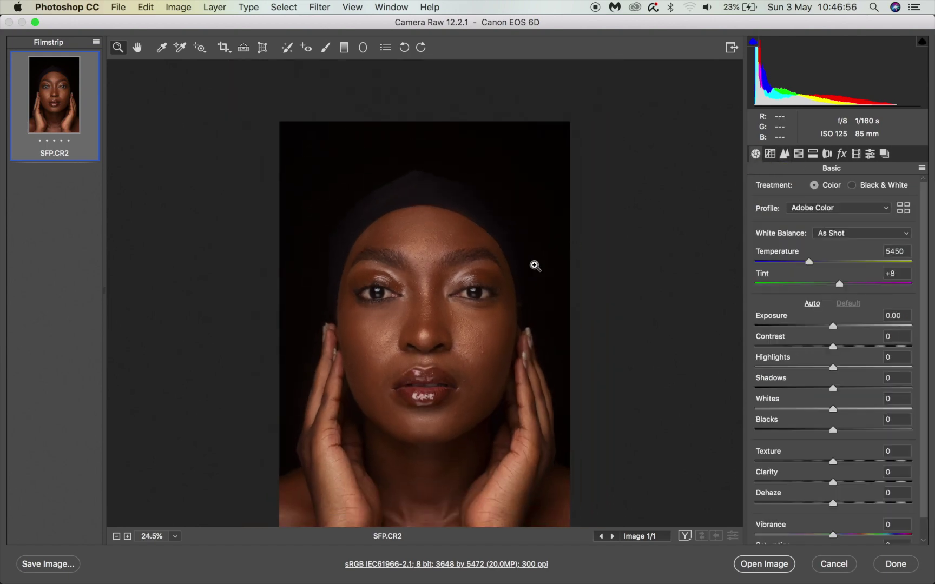
{"action": "left_click_drag", "start_coordinate": [833, 368], "coordinate": [823, 367]}
Step: Sharpen the raw photo with Amount 70, Radius 1.7, Detail 41 and Masking 21
{"action": "left_click", "coordinate": [785, 155]}
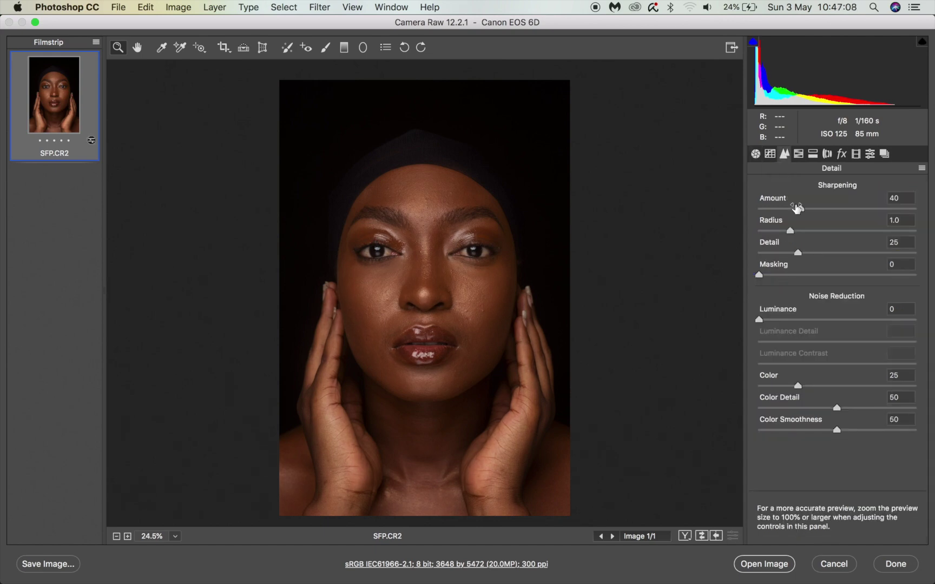
{"action": "key", "text": "alt"}
{"action": "left_click_drag", "start_coordinate": [782, 277], "coordinate": [826, 214]}
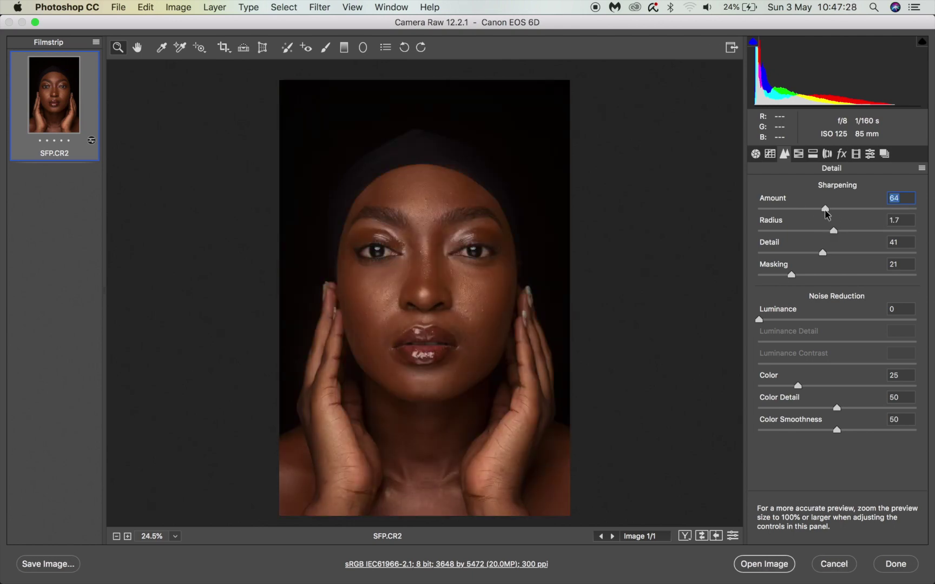
{"action": "left_click_drag", "start_coordinate": [826, 214], "coordinate": [833, 212]}
Step: Accept the existing workflow options, open the photo in Photoshop and duplicate the background layer
{"action": "left_click", "coordinate": [443, 564]}
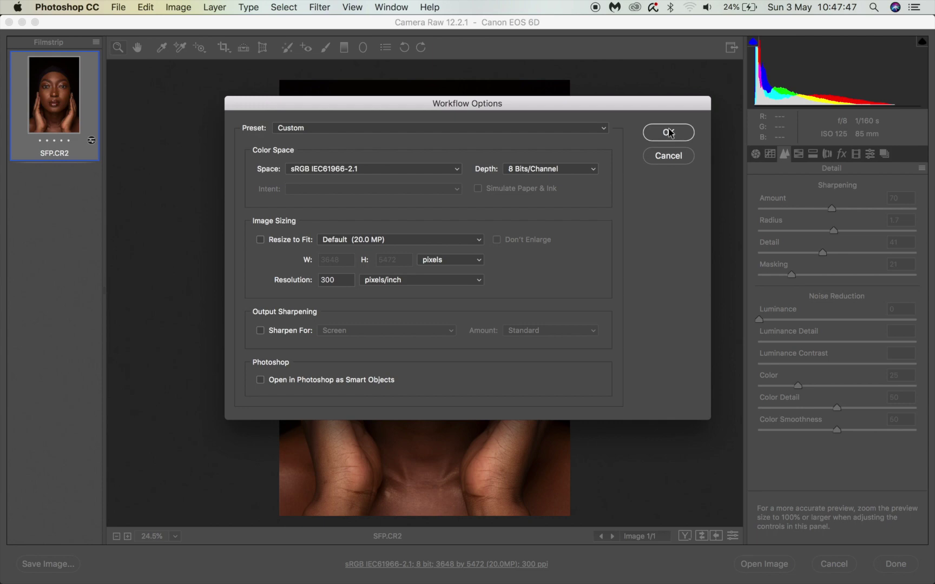
{"action": "left_click", "coordinate": [669, 133]}
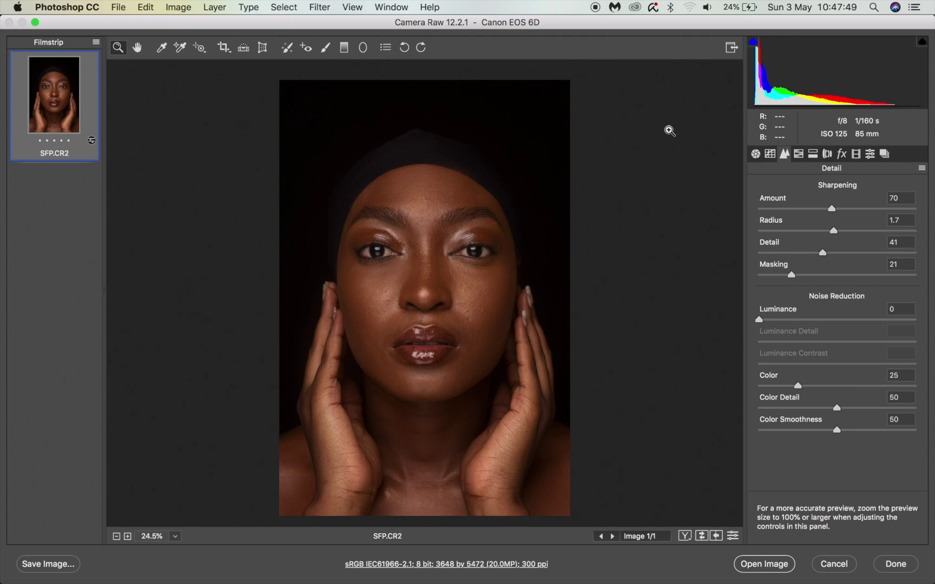
{"action": "left_click", "coordinate": [746, 566]}
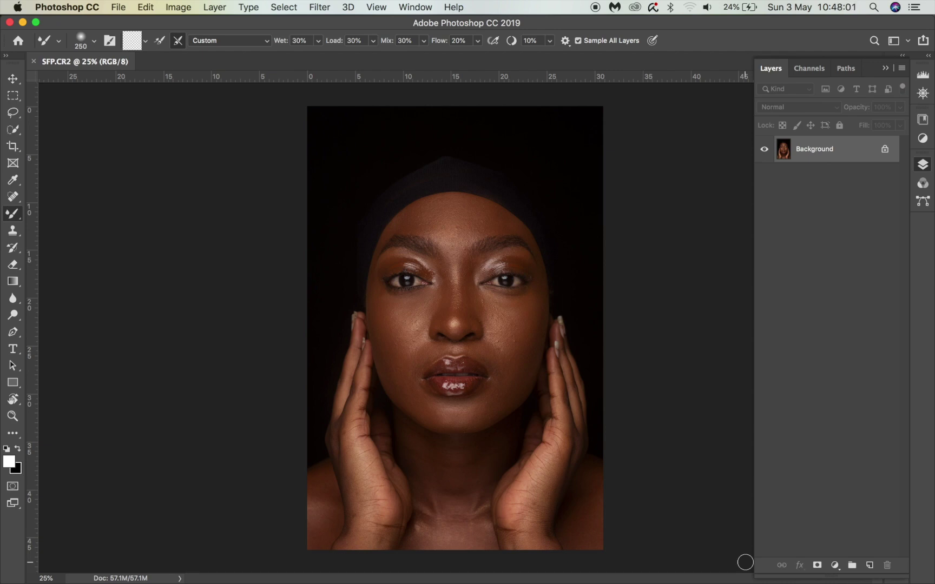
{"action": "key", "text": "super+j"}
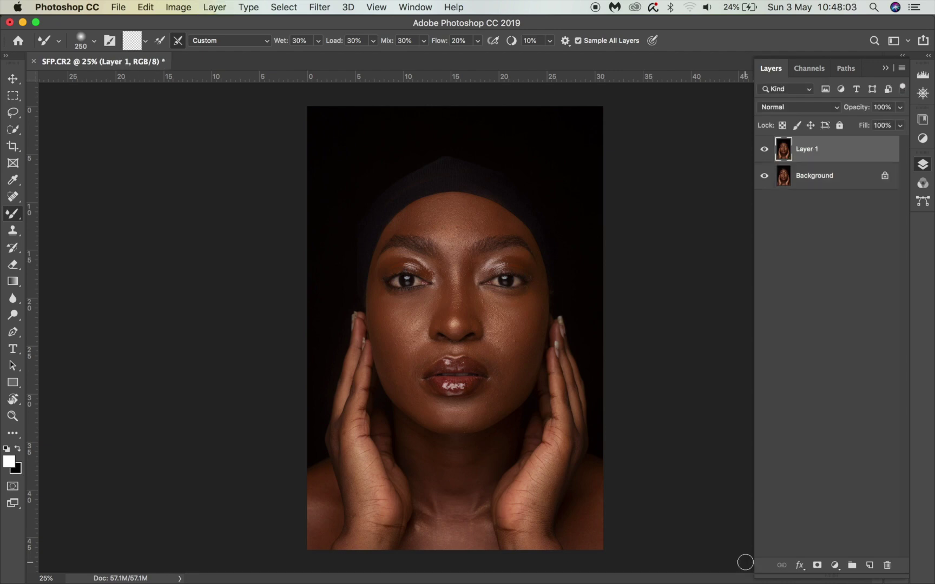
Step: Retouch the small bumps on the cheeks of the duplicate layer using the Clone Stamp tool with a 70 px brush
{"action": "key", "text": "super+equal"}
{"action": "key", "text": "super+equal"}
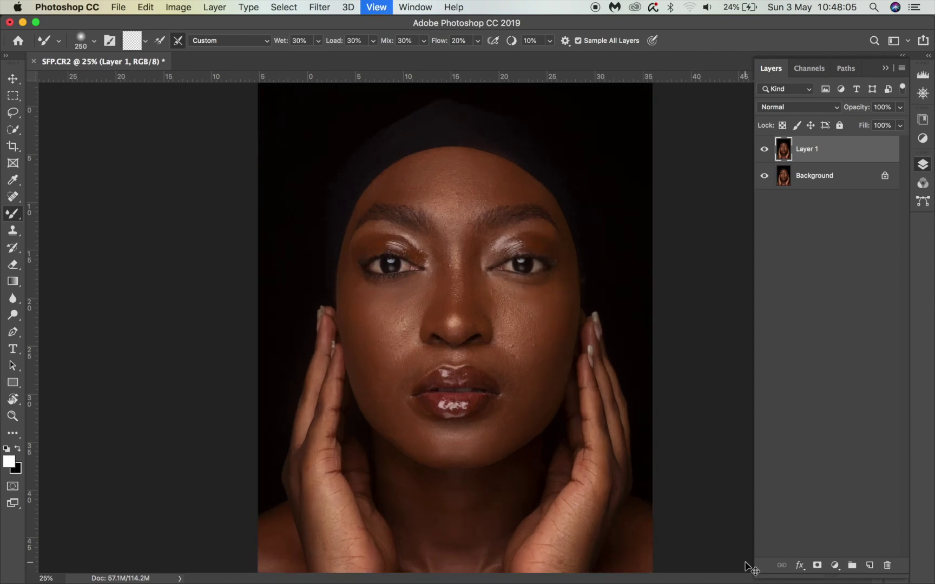
{"action": "key", "text": "super+equal"}
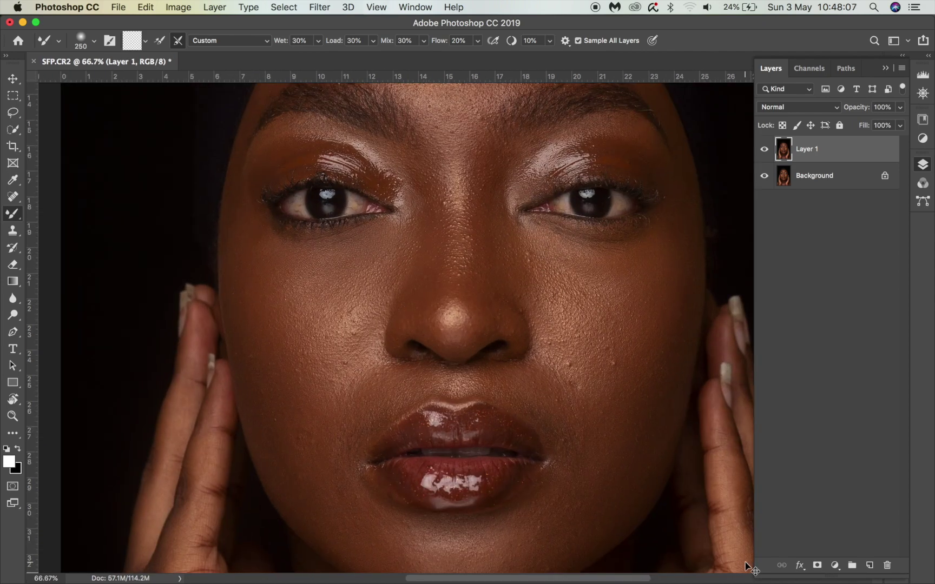
{"action": "key", "text": "super+minus"}
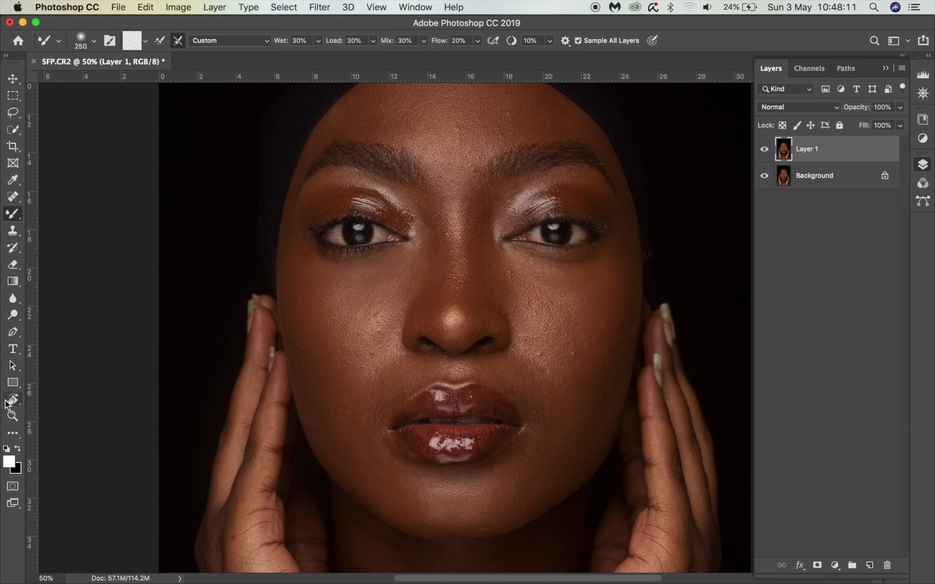
{"action": "left_click", "coordinate": [14, 232]}
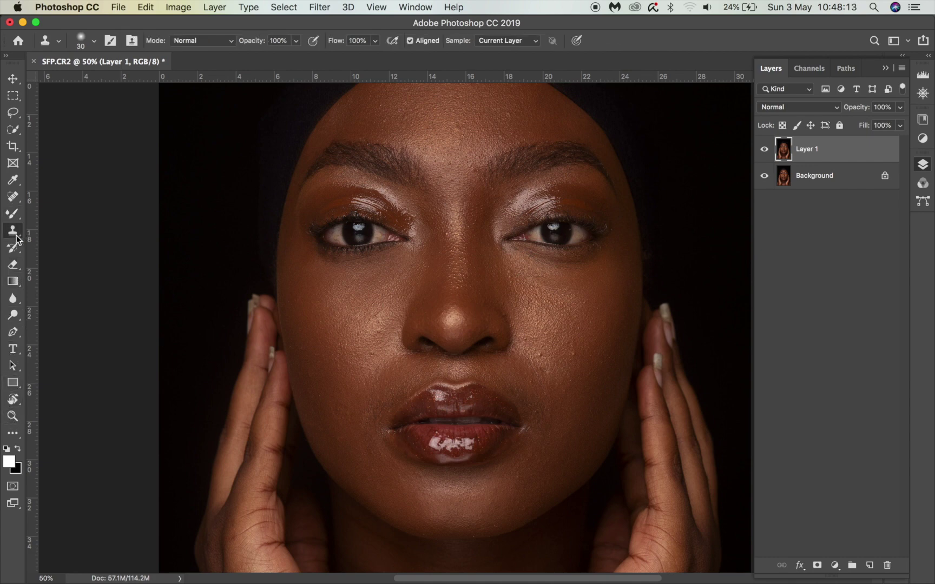
{"action": "left_click", "coordinate": [13, 234]}
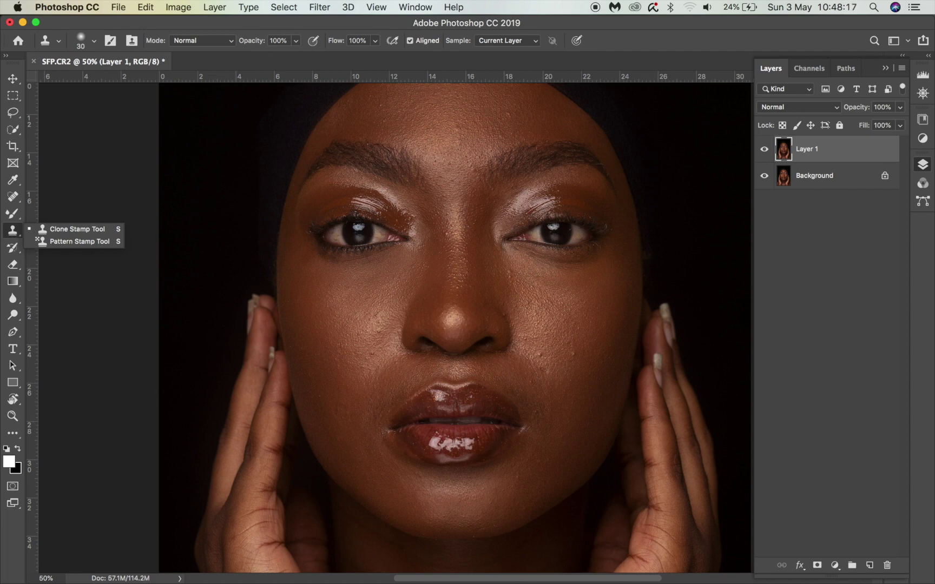
{"action": "left_click", "coordinate": [582, 363]}
{"action": "left_click", "coordinate": [574, 214]}
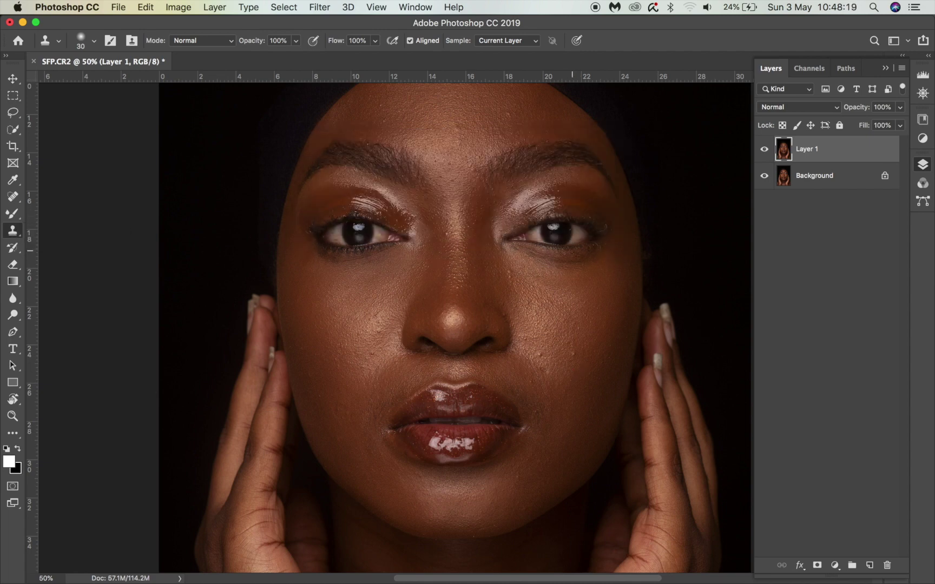
{"action": "key", "text": "bracketright"}
{"action": "key", "text": "bracketright"}
{"action": "key", "text": "bracketright"}
{"action": "key", "text": "bracketright"}
Step: Clone out the remaining blemishes on the forehead, lower face and neck, and check the whole portrait
{"action": "scroll", "coordinate": [479, 272], "scroll_direction": "up", "scroll_amount": 4}
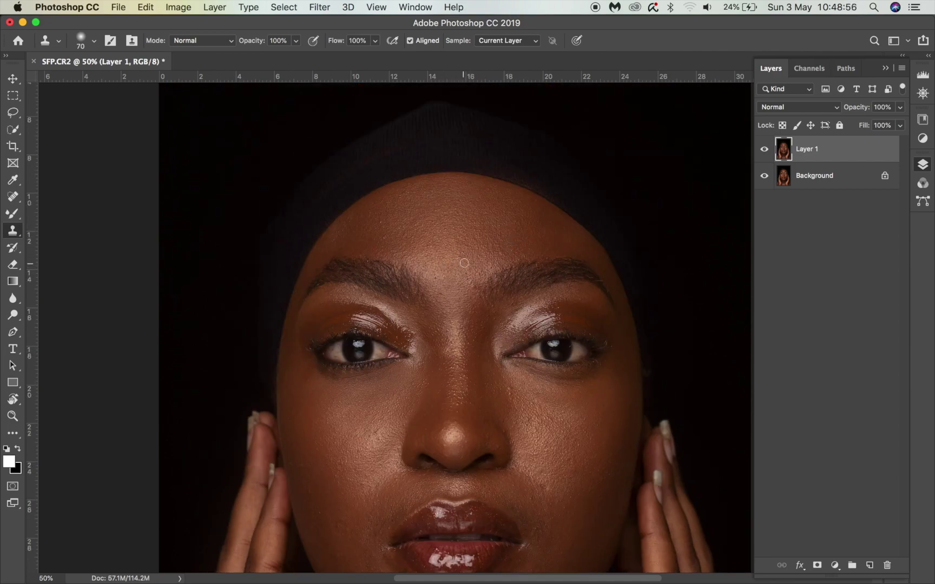
{"action": "key", "text": "alt"}
{"action": "left_click", "coordinate": [463, 263], "text": "alt"}
{"action": "scroll", "coordinate": [368, 214], "scroll_direction": "down", "scroll_amount": 5}
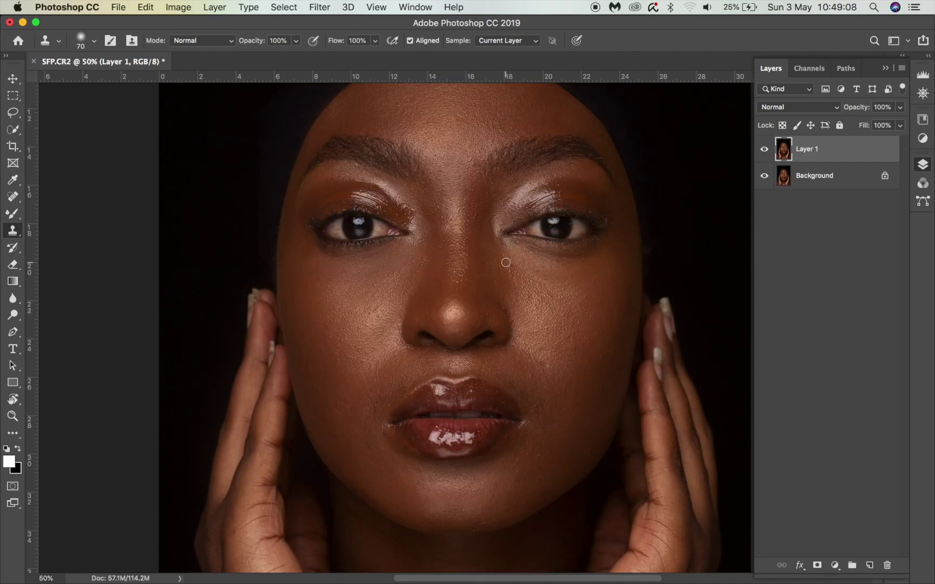
{"action": "scroll", "coordinate": [496, 317], "scroll_direction": "down", "scroll_amount": 8}
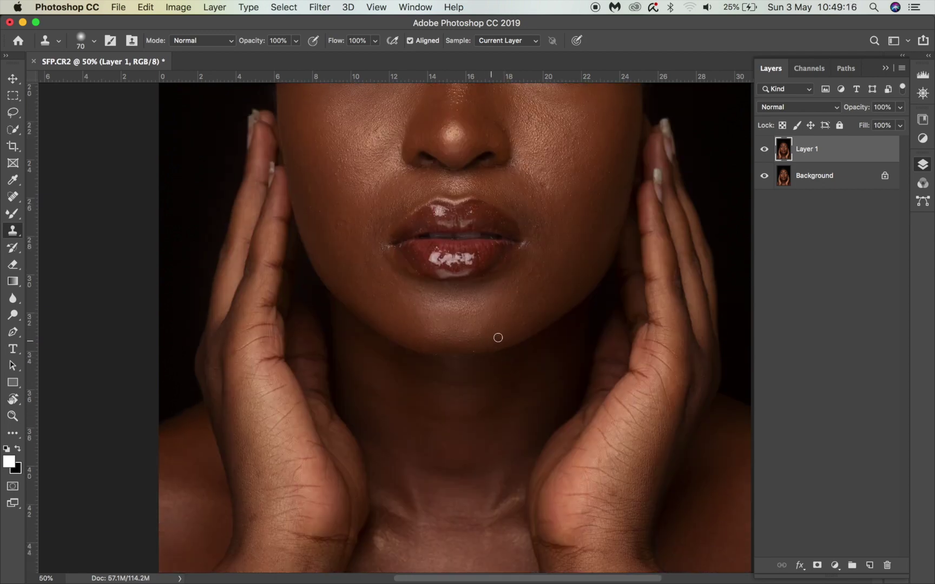
{"action": "scroll", "coordinate": [476, 430], "scroll_direction": "down", "scroll_amount": 6}
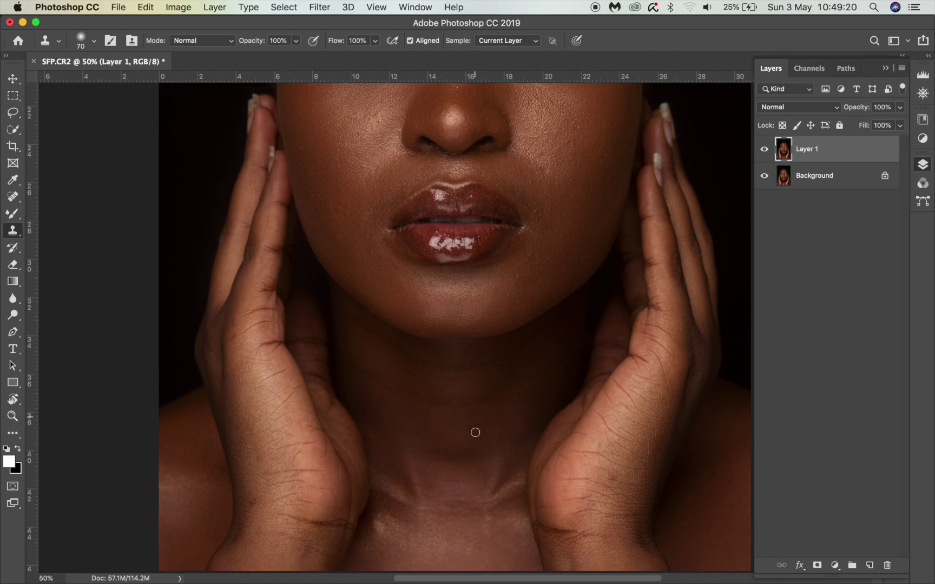
{"action": "scroll", "coordinate": [476, 432], "scroll_direction": "up", "scroll_amount": 18}
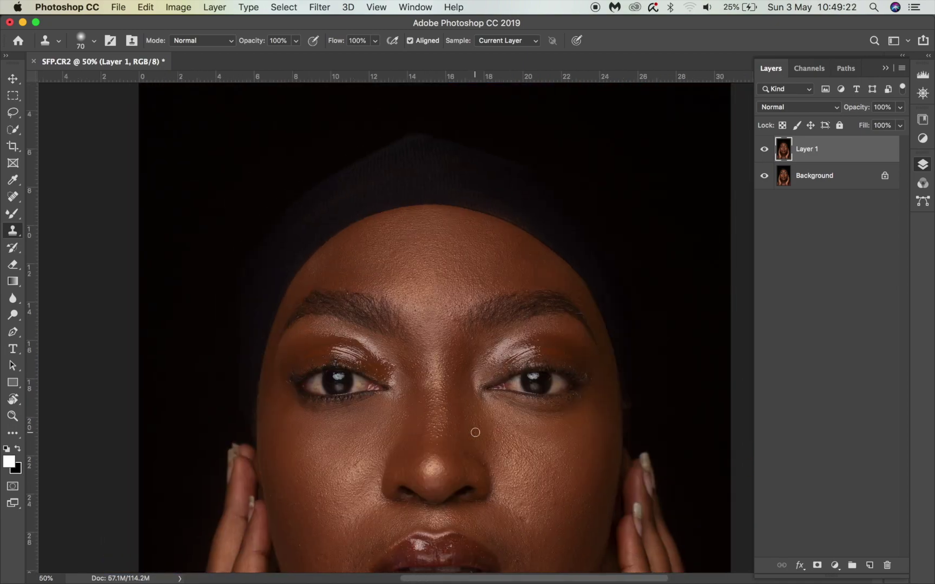
{"action": "scroll", "coordinate": [476, 432], "scroll_direction": "down", "scroll_amount": 4}
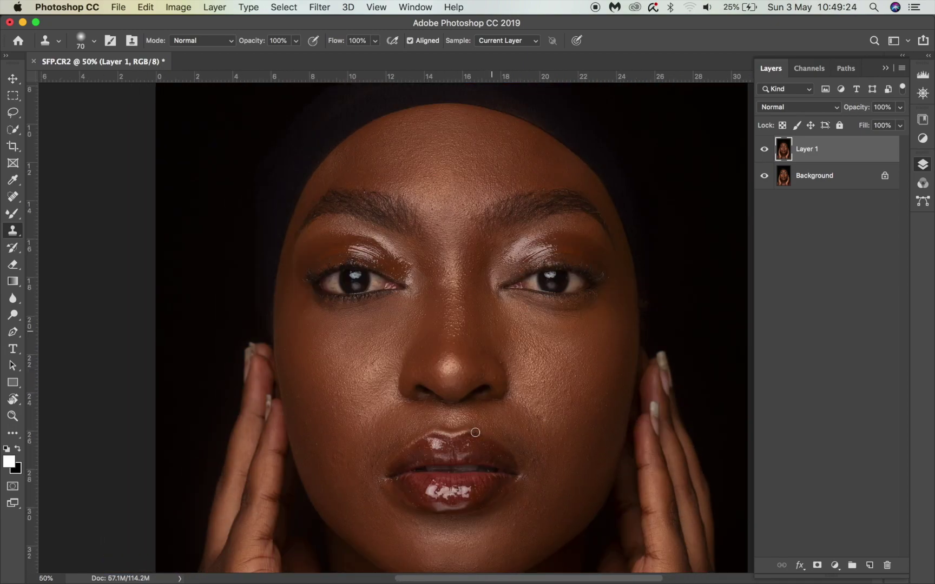
{"action": "key", "text": "super+minus"}
{"action": "key", "text": "super+minus"}
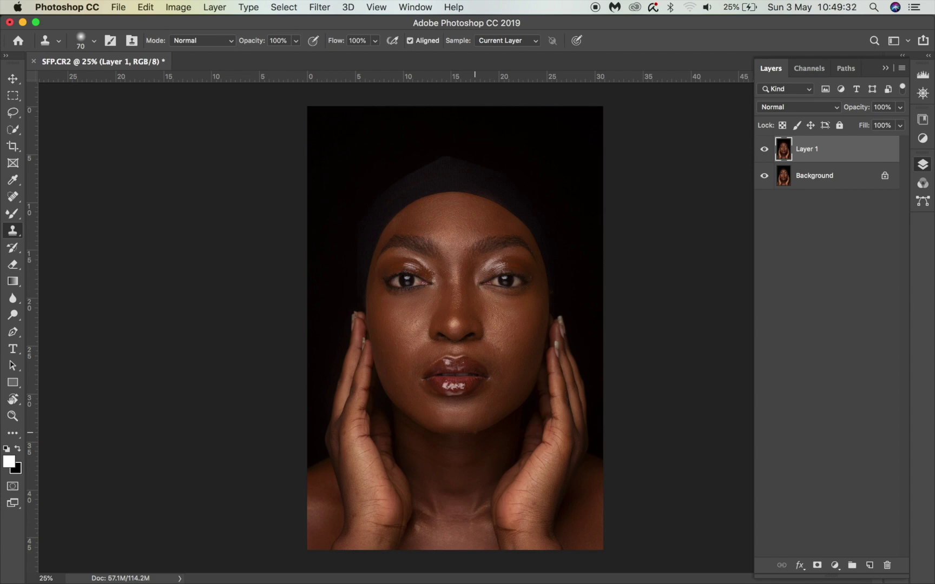
Step: Run the Magic Eyes action from Beauty Retouch and expand the resulting Magic Eyes | Enlighten layer group
{"action": "left_click", "coordinate": [884, 69]}
{"action": "left_click", "coordinate": [897, 238]}
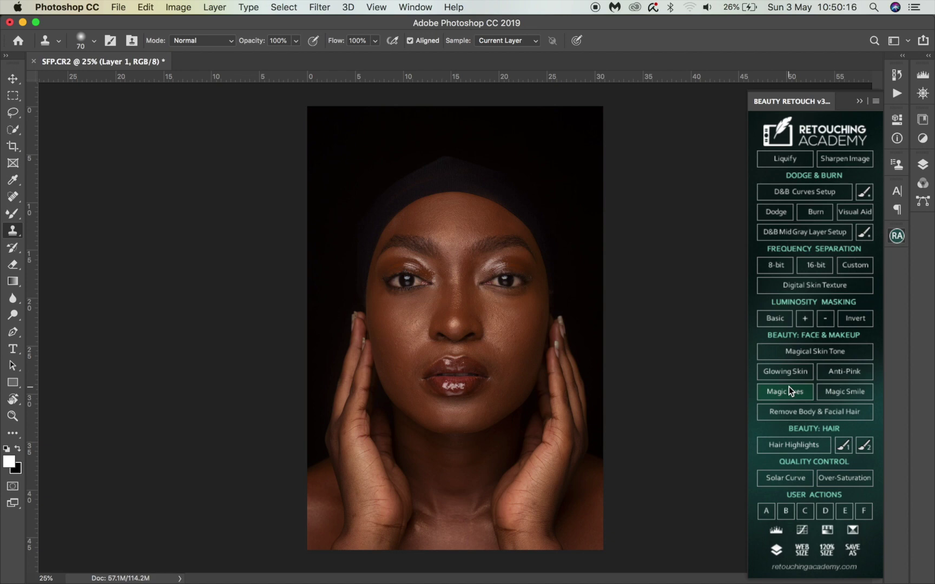
{"action": "left_click", "coordinate": [789, 387]}
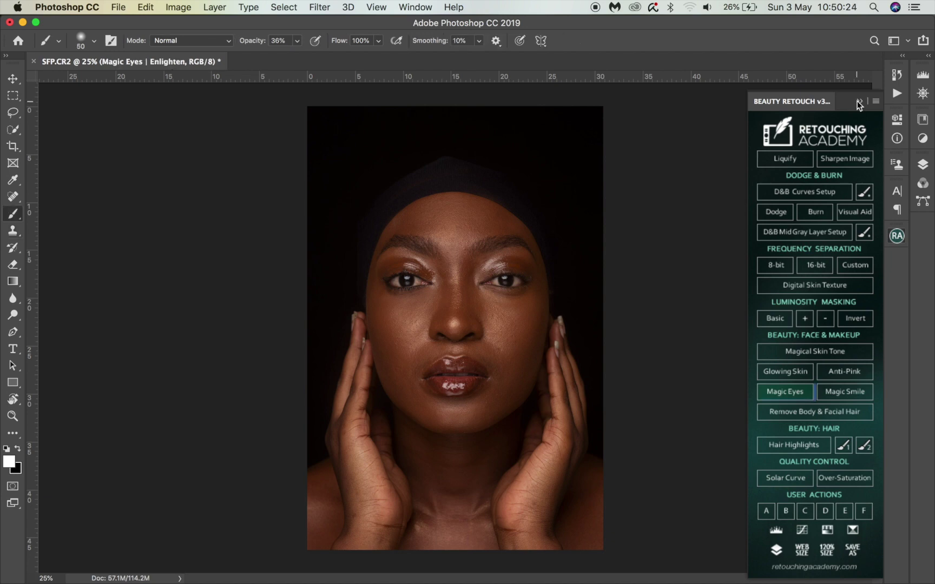
{"action": "left_click", "coordinate": [922, 164]}
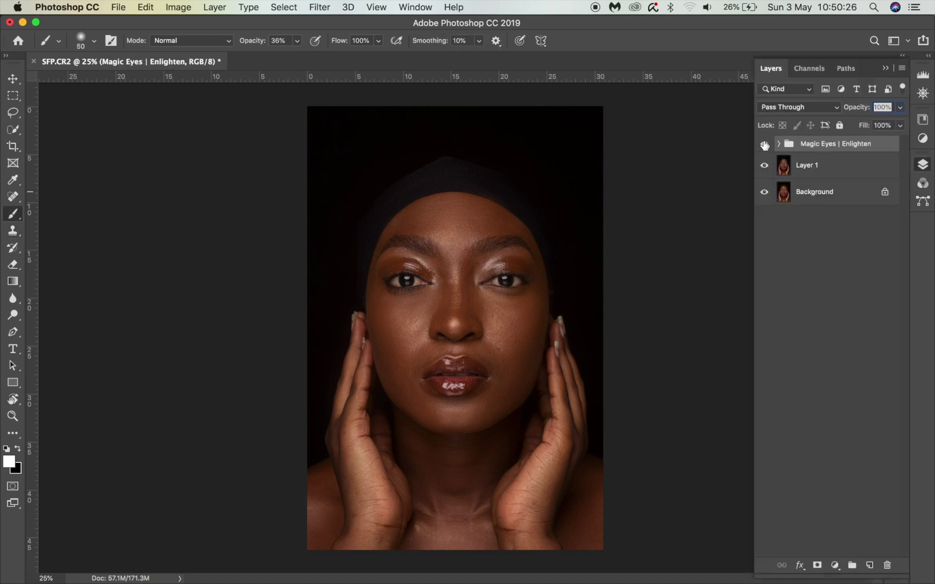
{"action": "left_click", "coordinate": [779, 144]}
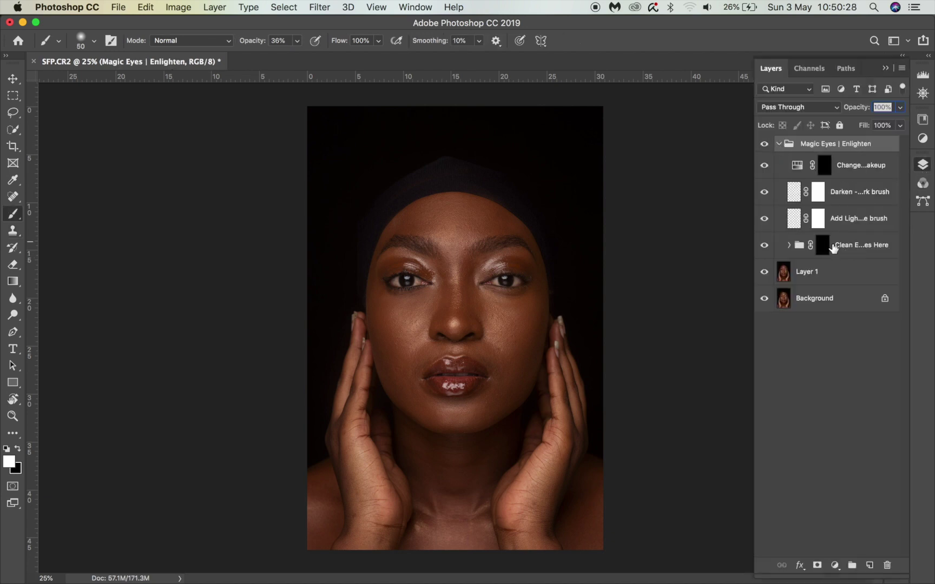
Step: Paint white over the whites of the left-hand eye on the Clean Eye Whites Here mask with a soft brush at 40% opacity
{"action": "left_click", "coordinate": [823, 246]}
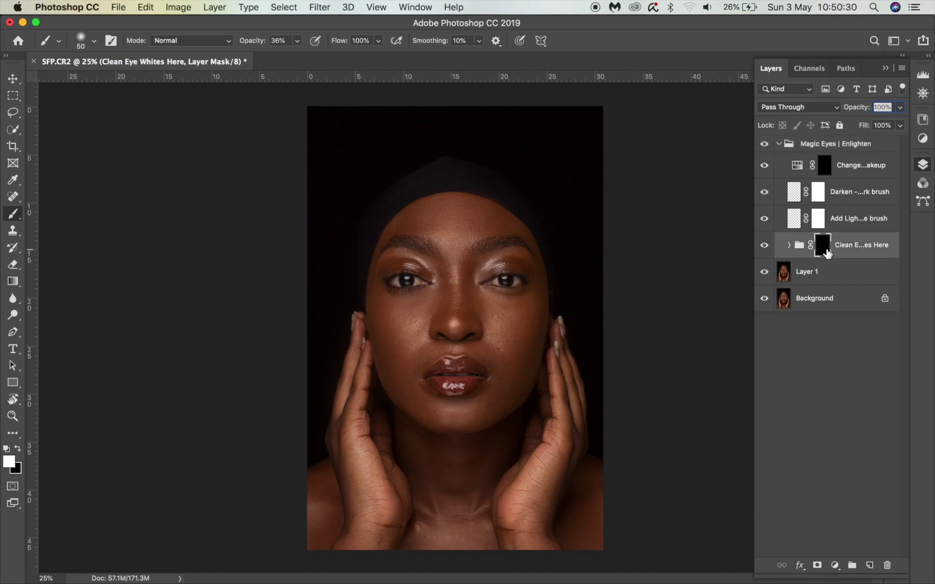
{"action": "key", "text": "super+equal"}
{"action": "key", "text": "super+equal"}
{"action": "key", "text": "super+equal"}
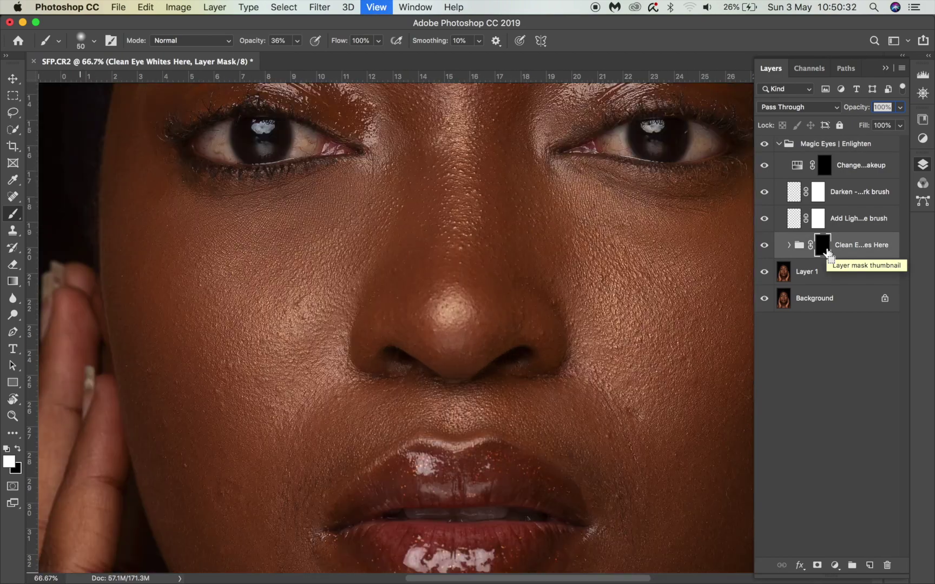
{"action": "key", "text": "super+equal"}
{"action": "key", "text": "super+equal"}
{"action": "key", "text": "super+equal"}
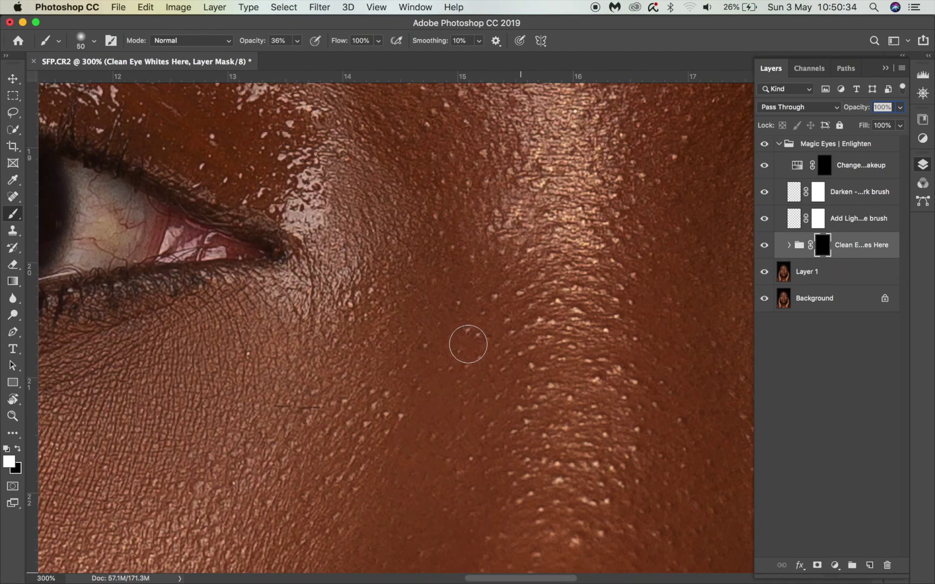
{"action": "scroll", "coordinate": [468, 344], "scroll_direction": "up", "scroll_amount": 10}
{"action": "scroll", "coordinate": [468, 344], "scroll_direction": "left", "scroll_amount": 10}
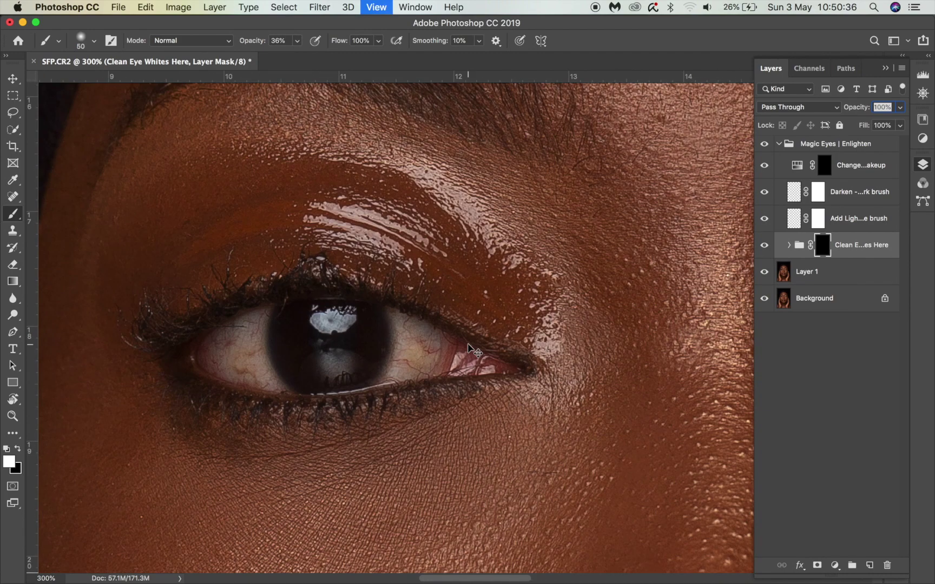
{"action": "key", "text": "super+minus"}
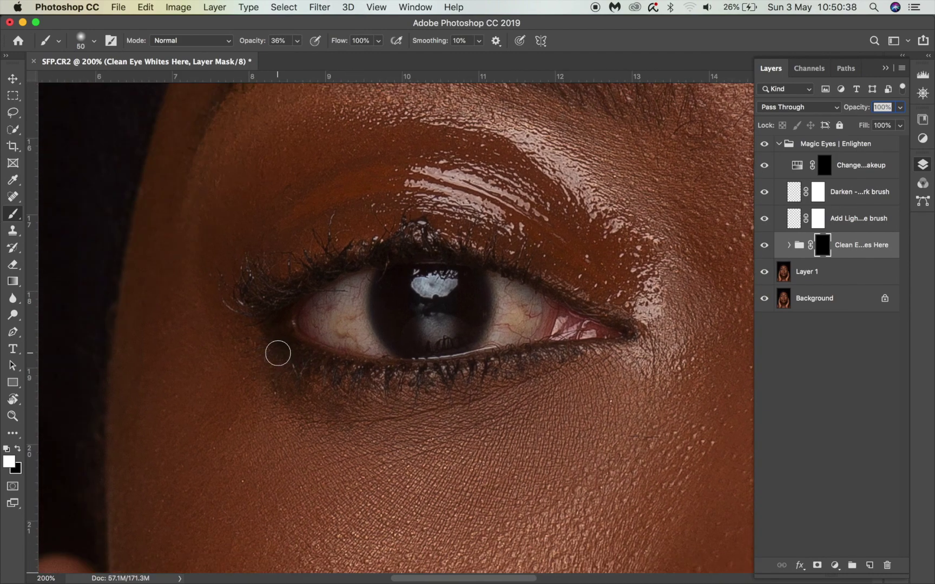
{"action": "left_click", "coordinate": [277, 40]}
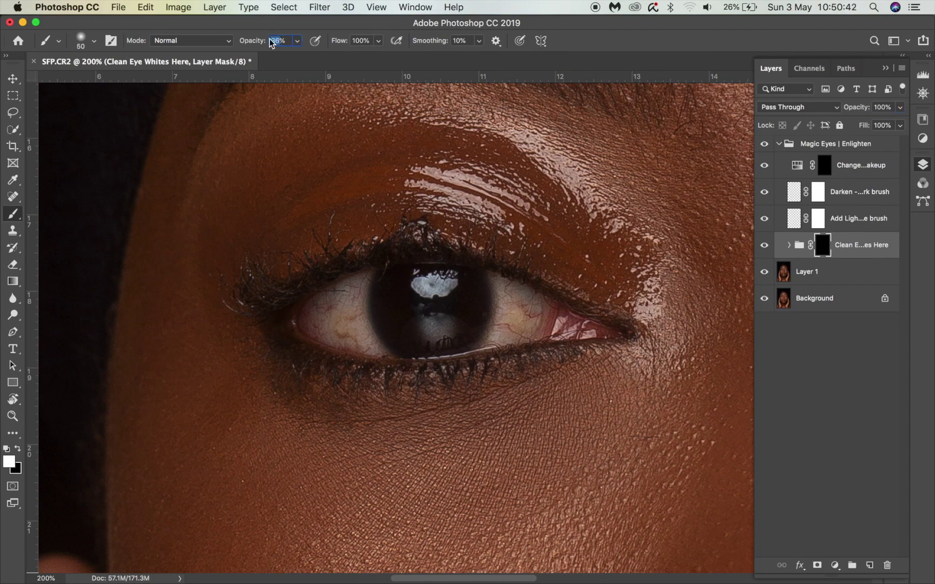
{"action": "type", "text": "40"}
{"action": "key", "text": "Return"}
{"action": "mouse_move", "coordinate": [323, 323]}
{"action": "left_mouse_down"}
{"action": "mouse_move", "coordinate": [334, 303]}
{"action": "mouse_move", "coordinate": [316, 319]}
{"action": "mouse_move", "coordinate": [336, 332]}
{"action": "mouse_move", "coordinate": [351, 292]}
{"action": "mouse_move", "coordinate": [319, 322]}
{"action": "mouse_move", "coordinate": [355, 339]}
{"action": "mouse_move", "coordinate": [348, 314]}
{"action": "mouse_move", "coordinate": [366, 341]}
{"action": "mouse_move", "coordinate": [351, 324]}
{"action": "mouse_move", "coordinate": [354, 285]}
{"action": "mouse_move", "coordinate": [321, 301]}
{"action": "mouse_move", "coordinate": [315, 324]}
{"action": "mouse_move", "coordinate": [348, 325]}
{"action": "mouse_move", "coordinate": [359, 339]}
{"action": "mouse_move", "coordinate": [356, 300]}
{"action": "mouse_move", "coordinate": [332, 311]}
{"action": "mouse_move", "coordinate": [351, 333]}
{"action": "mouse_move", "coordinate": [334, 294]}
{"action": "mouse_move", "coordinate": [319, 323]}
{"action": "mouse_move", "coordinate": [366, 343]}
{"action": "mouse_move", "coordinate": [384, 334]}
{"action": "left_mouse_up"}
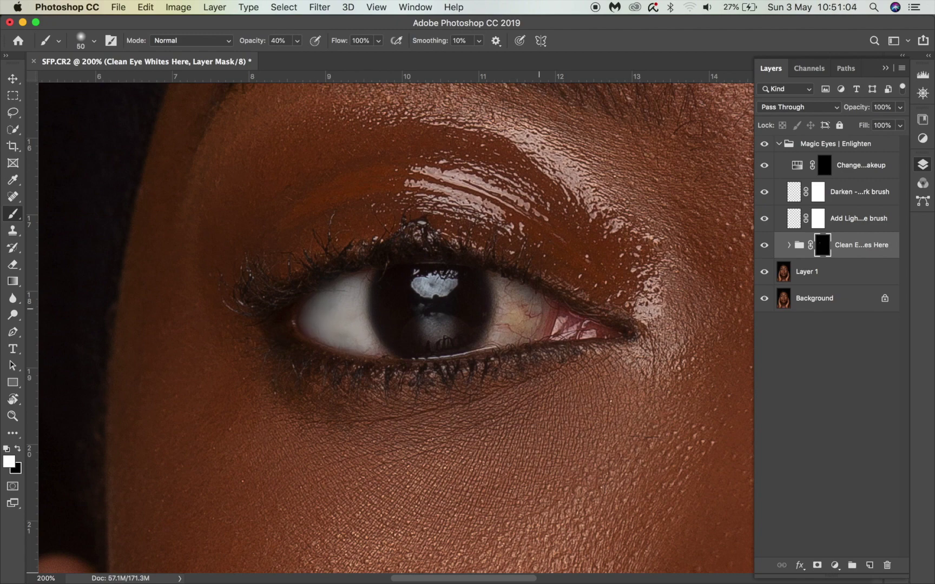
{"action": "key", "text": "bracketleft"}
{"action": "mouse_move", "coordinate": [509, 321]}
{"action": "left_mouse_down"}
{"action": "mouse_move", "coordinate": [499, 286]}
{"action": "mouse_move", "coordinate": [525, 311]}
{"action": "mouse_move", "coordinate": [500, 329]}
{"action": "mouse_move", "coordinate": [512, 295]}
{"action": "mouse_move", "coordinate": [524, 317]}
{"action": "mouse_move", "coordinate": [527, 302]}
{"action": "mouse_move", "coordinate": [513, 304]}
{"action": "mouse_move", "coordinate": [530, 326]}
{"action": "mouse_move", "coordinate": [521, 303]}
{"action": "mouse_move", "coordinate": [499, 290]}
{"action": "mouse_move", "coordinate": [492, 305]}
{"action": "mouse_move", "coordinate": [538, 300]}
{"action": "mouse_move", "coordinate": [494, 279]}
{"action": "mouse_move", "coordinate": [497, 269]}
{"action": "mouse_move", "coordinate": [529, 275]}
{"action": "mouse_move", "coordinate": [498, 272]}
{"action": "mouse_move", "coordinate": [522, 270]}
{"action": "mouse_move", "coordinate": [534, 288]}
{"action": "mouse_move", "coordinate": [482, 312]}
{"action": "mouse_move", "coordinate": [513, 305]}
{"action": "mouse_move", "coordinate": [501, 271]}
{"action": "mouse_move", "coordinate": [487, 312]}
{"action": "mouse_move", "coordinate": [518, 300]}
{"action": "mouse_move", "coordinate": [513, 274]}
{"action": "mouse_move", "coordinate": [526, 285]}
{"action": "mouse_move", "coordinate": [486, 303]}
{"action": "mouse_move", "coordinate": [530, 284]}
{"action": "mouse_move", "coordinate": [497, 262]}
{"action": "mouse_move", "coordinate": [533, 296]}
{"action": "mouse_move", "coordinate": [523, 288]}
{"action": "mouse_move", "coordinate": [537, 280]}
{"action": "mouse_move", "coordinate": [516, 304]}
{"action": "left_mouse_up"}
Step: Paint white over the discoloured inner white of the right-hand eye on the Clean Eye Whites Here mask with a 35 px brush
{"action": "scroll", "coordinate": [520, 303], "scroll_direction": "right", "scroll_amount": 15}
{"action": "key", "text": "bracketright"}
{"action": "key", "text": "bracketleft"}
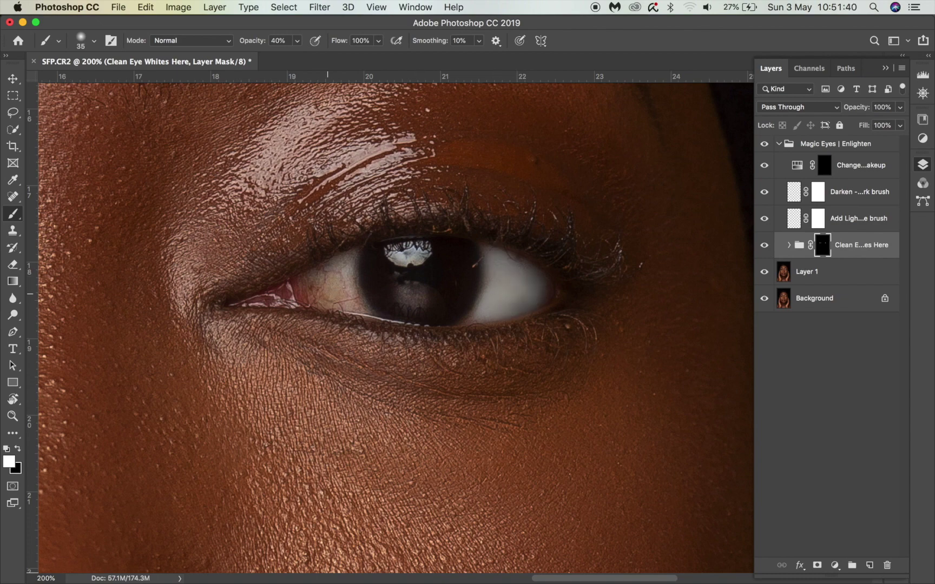
{"action": "mouse_move", "coordinate": [331, 285]}
{"action": "left_mouse_down"}
{"action": "mouse_move", "coordinate": [342, 276]}
{"action": "mouse_move", "coordinate": [353, 301]}
{"action": "left_mouse_up"}
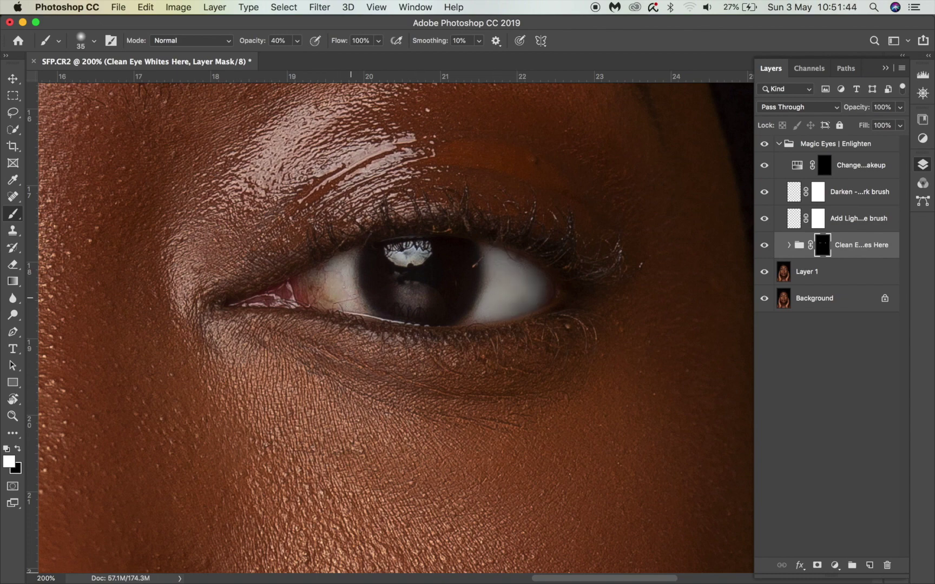
{"action": "scroll", "coordinate": [449, 315], "scroll_direction": "left", "scroll_amount": 10}
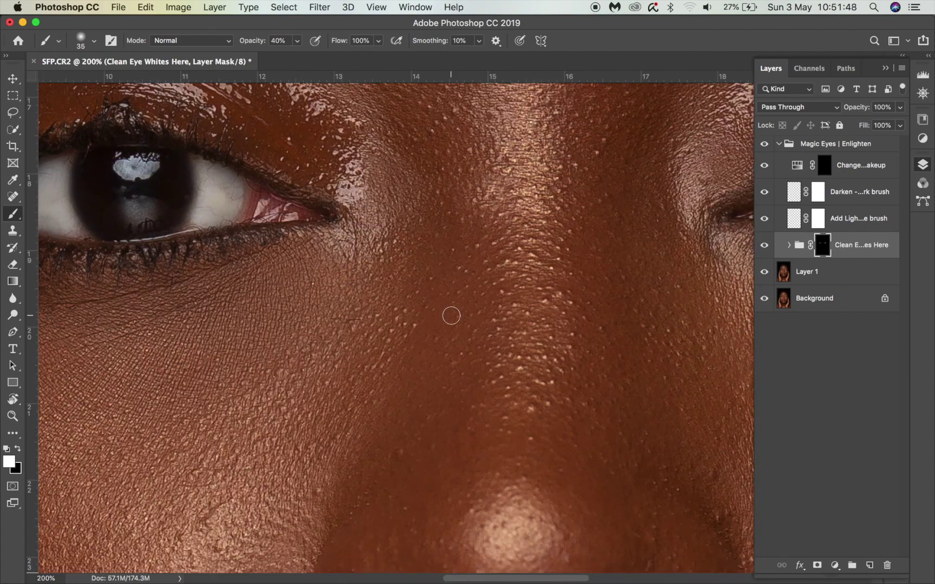
Step: Check the cleaned eyes on the whole portrait and collapse the Magic Eyes | Enlighten group
{"action": "key", "text": "super+minus"}
{"action": "key", "text": "super+minus"}
{"action": "key", "text": "super+minus"}
{"action": "key", "text": "super+minus"}
{"action": "key", "text": "super+minus"}
{"action": "key", "text": "super+minus"}
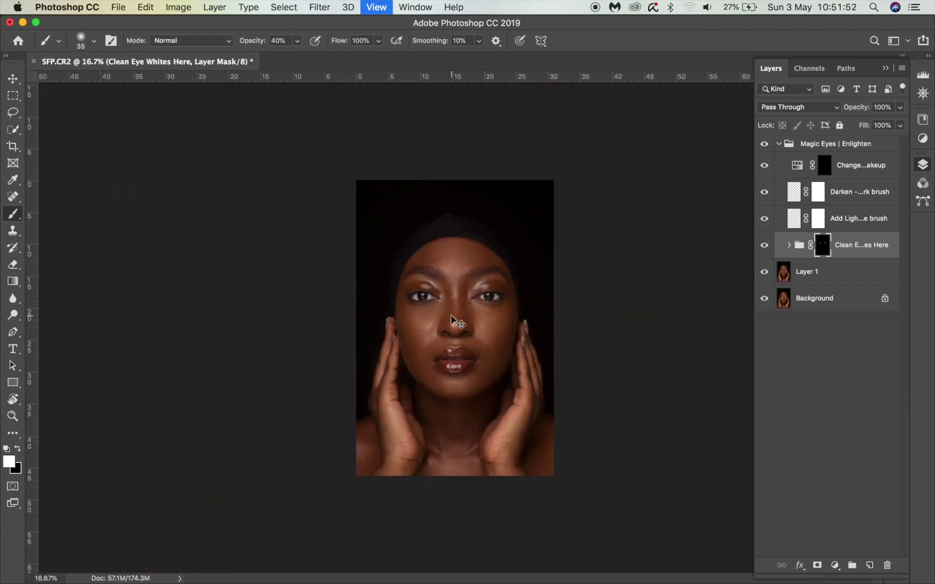
{"action": "key", "text": "super+plus"}
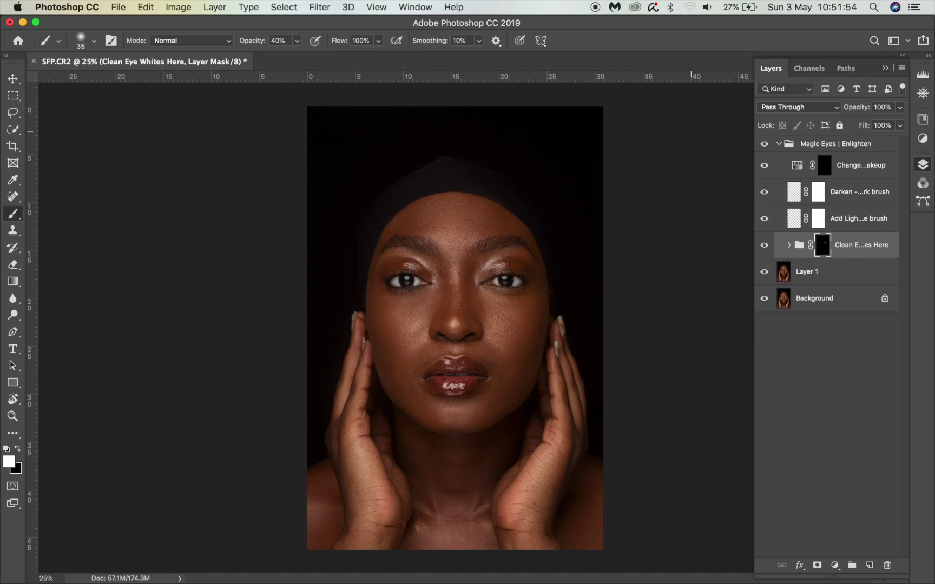
{"action": "left_click", "coordinate": [779, 144]}
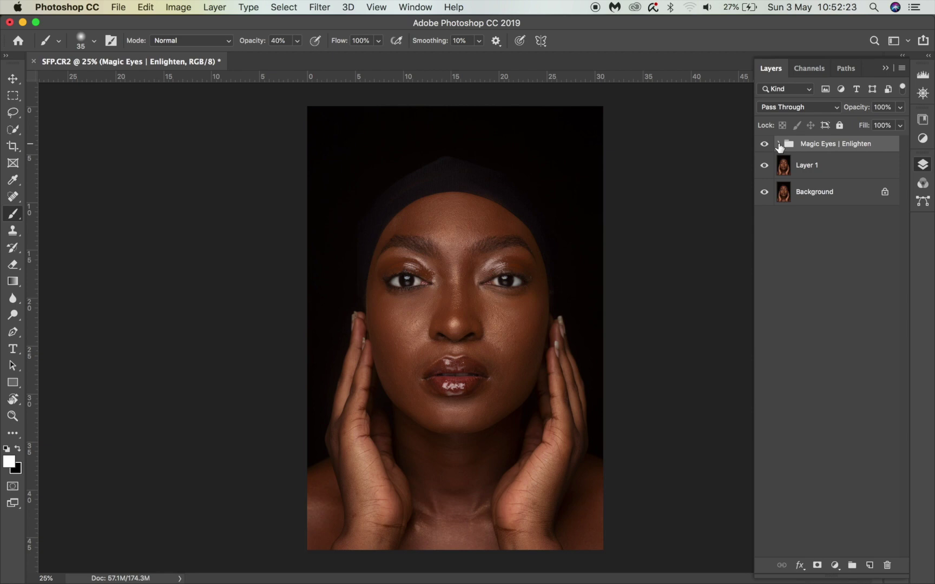
Step: Try a 5:7 crop ratio and crop the portrait to 4:5 (8:10), keeping the face centred in the frame
{"action": "key", "text": "c"}
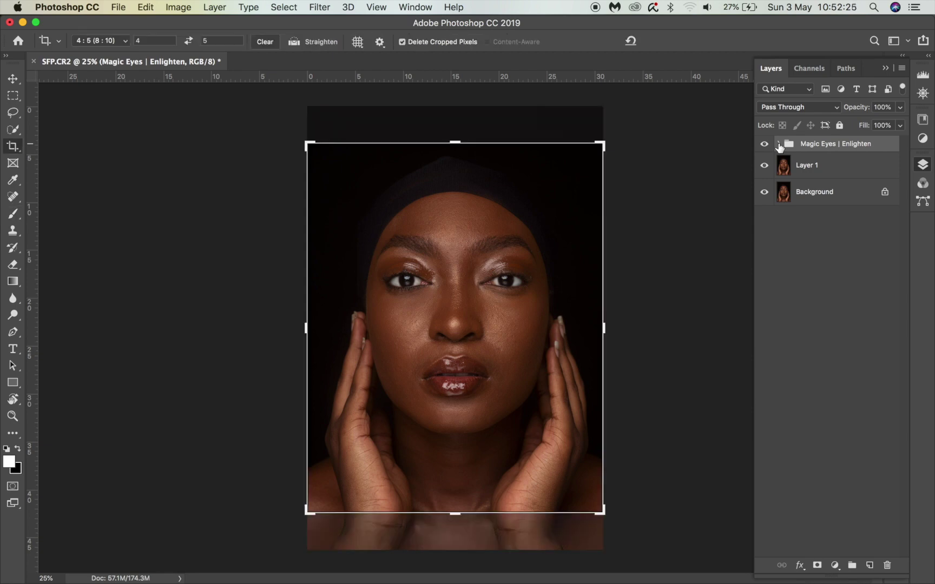
{"action": "left_click", "coordinate": [140, 41]}
{"action": "key", "text": "Return"}
{"action": "left_click", "coordinate": [107, 45]}
{"action": "left_click", "coordinate": [106, 49]}
{"action": "left_click", "coordinate": [105, 36]}
{"action": "left_click", "coordinate": [102, 38]}
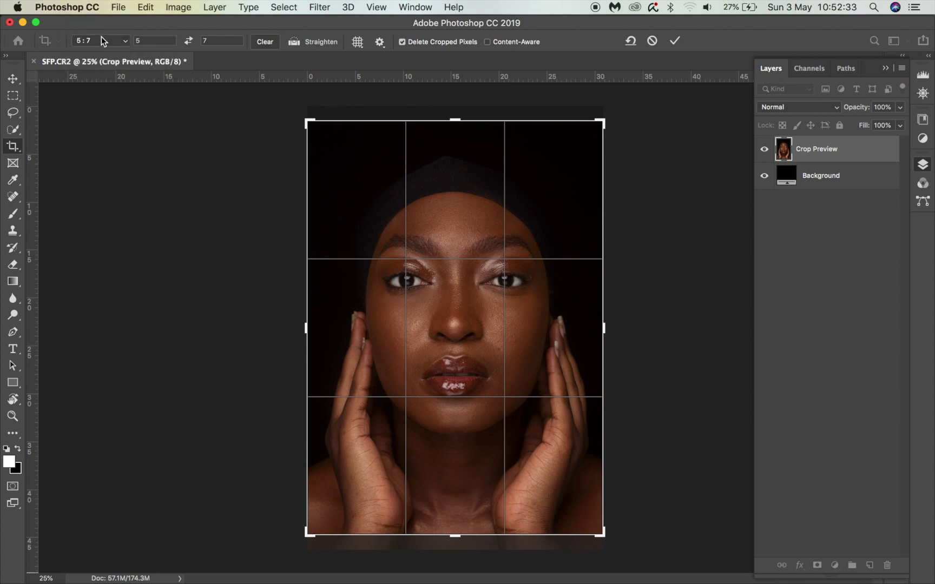
{"action": "left_click", "coordinate": [102, 37]}
{"action": "left_click", "coordinate": [104, 31]}
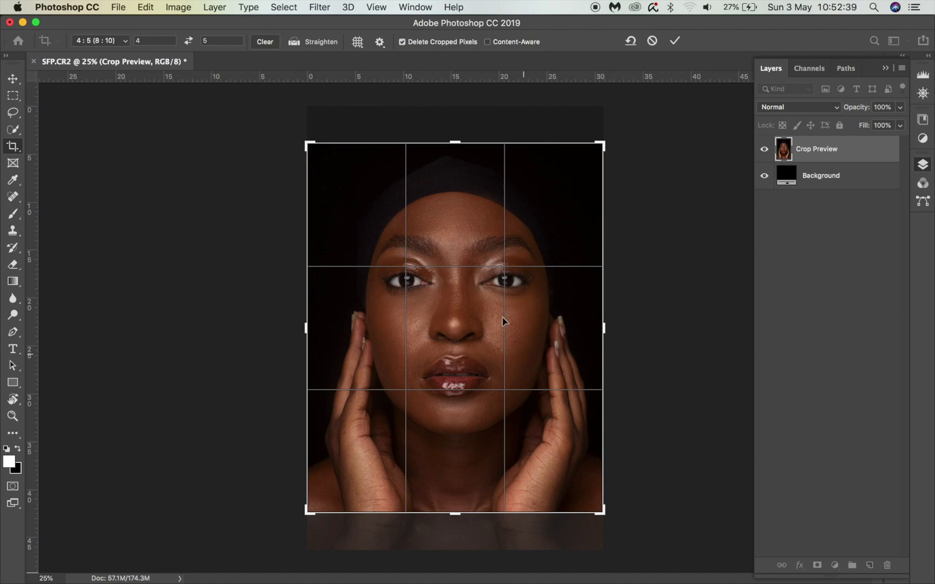
{"action": "left_click_drag", "start_coordinate": [503, 318], "coordinate": [503, 317]}
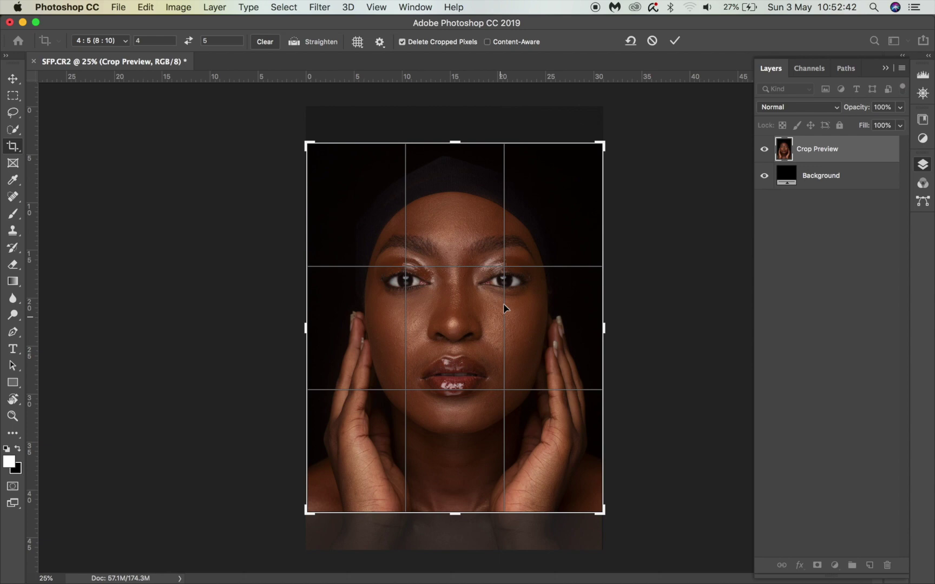
{"action": "left_click", "coordinate": [676, 41]}
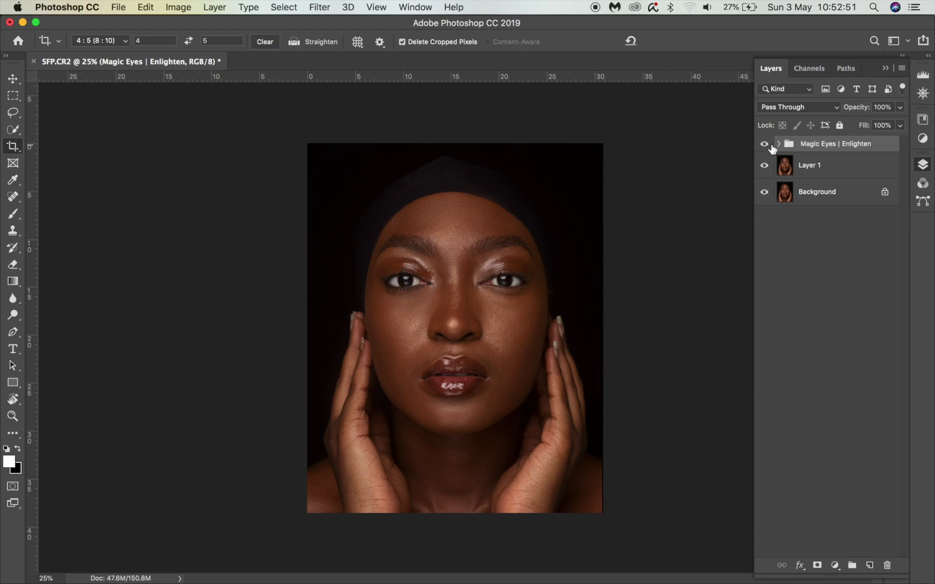
Step: Run the 8-bit Frequency Separation action from Beauty Retouch
{"action": "double_click", "coordinate": [882, 64]}
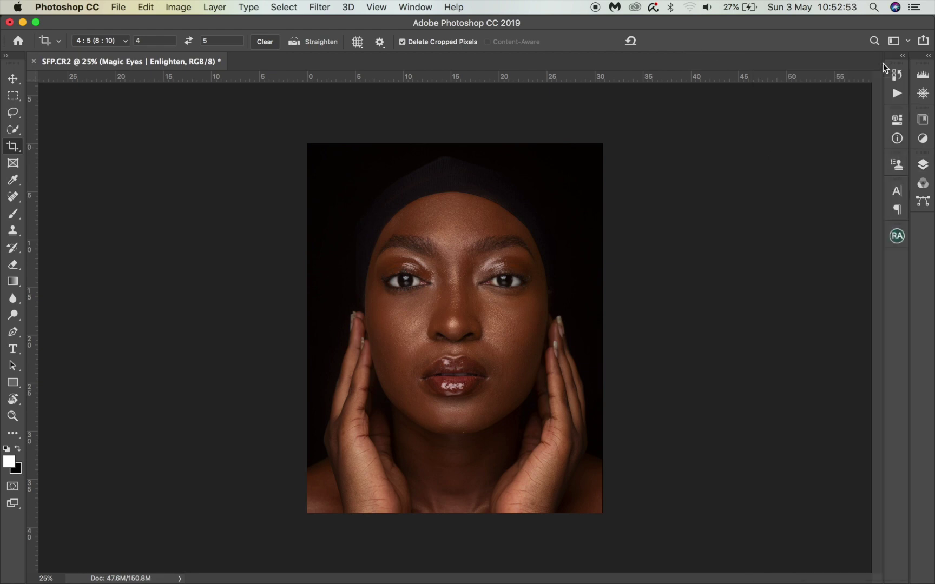
{"action": "left_click", "coordinate": [896, 236]}
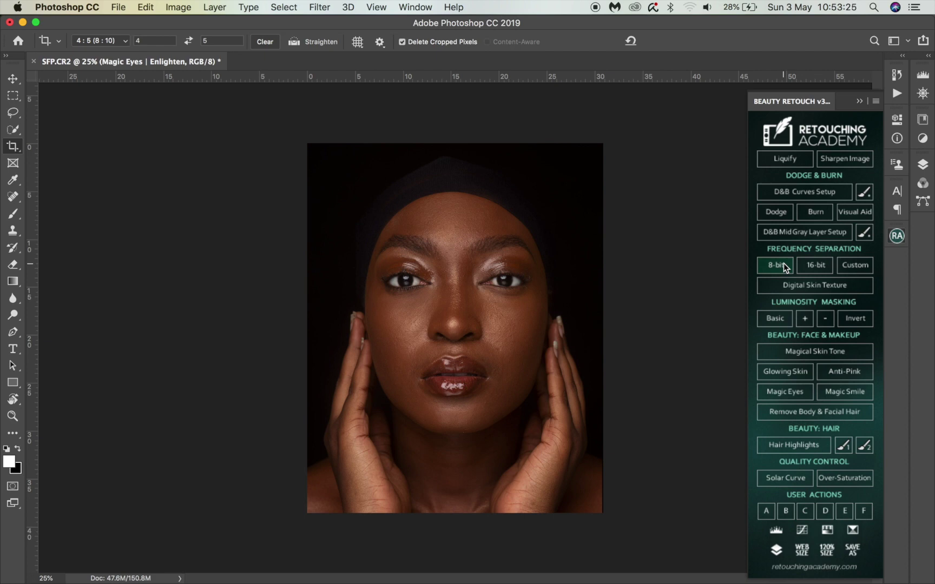
{"action": "left_click", "coordinate": [859, 101]}
{"action": "left_click", "coordinate": [923, 164]}
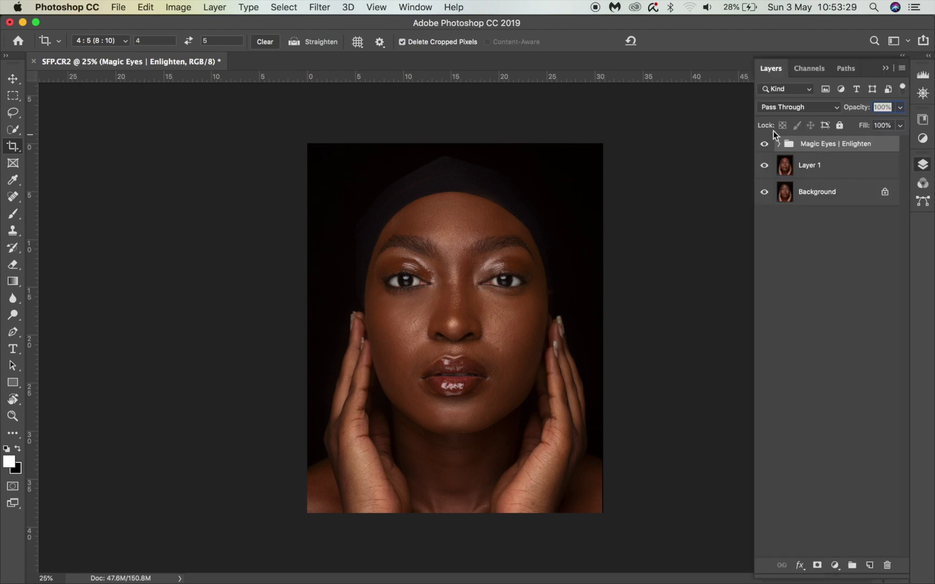
{"action": "left_click", "coordinate": [883, 58]}
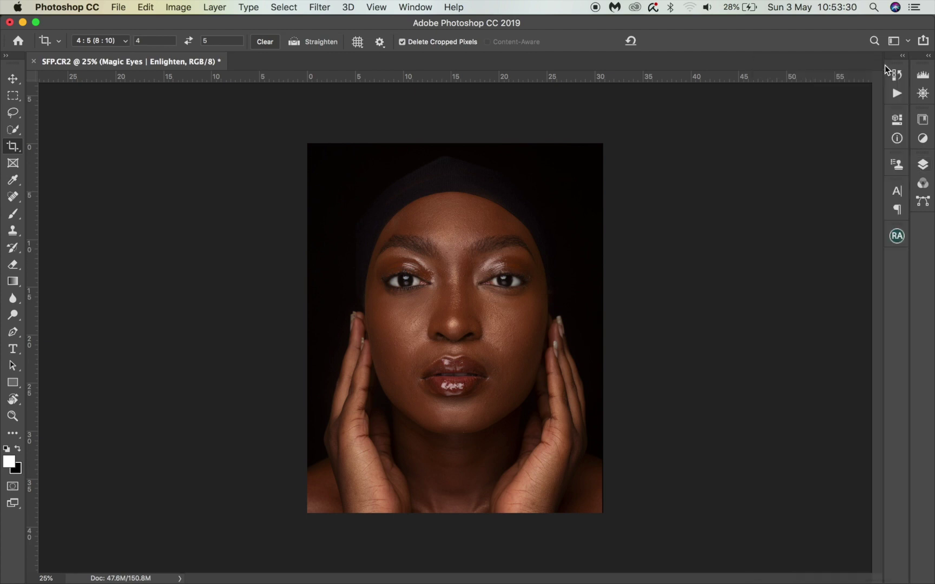
{"action": "left_click", "coordinate": [897, 236]}
{"action": "left_click", "coordinate": [773, 265]}
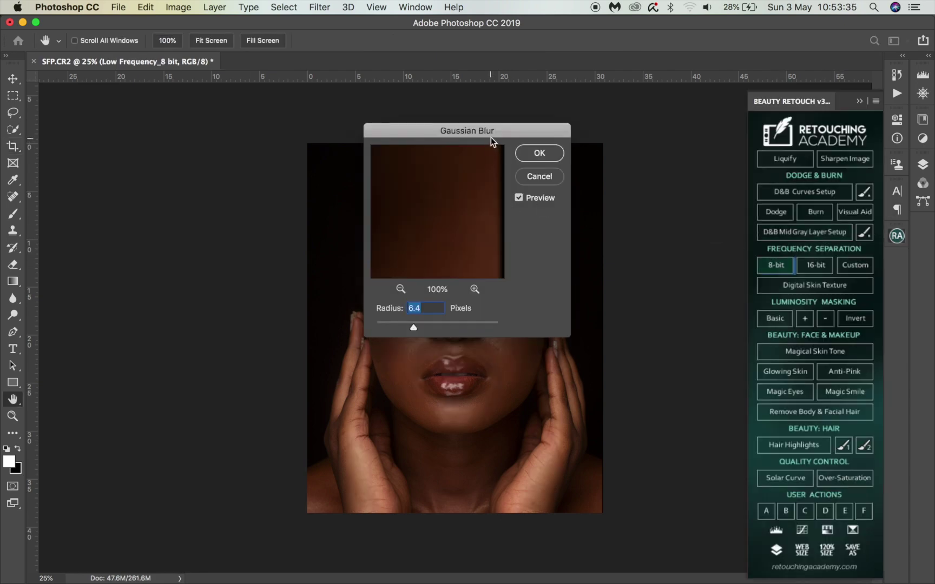
Step: Set the low frequency layer's Gaussian Blur radius to 4.2 pixels while checking the face in the preview, and apply the blur
{"action": "left_click_drag", "start_coordinate": [491, 136], "coordinate": [663, 171]}
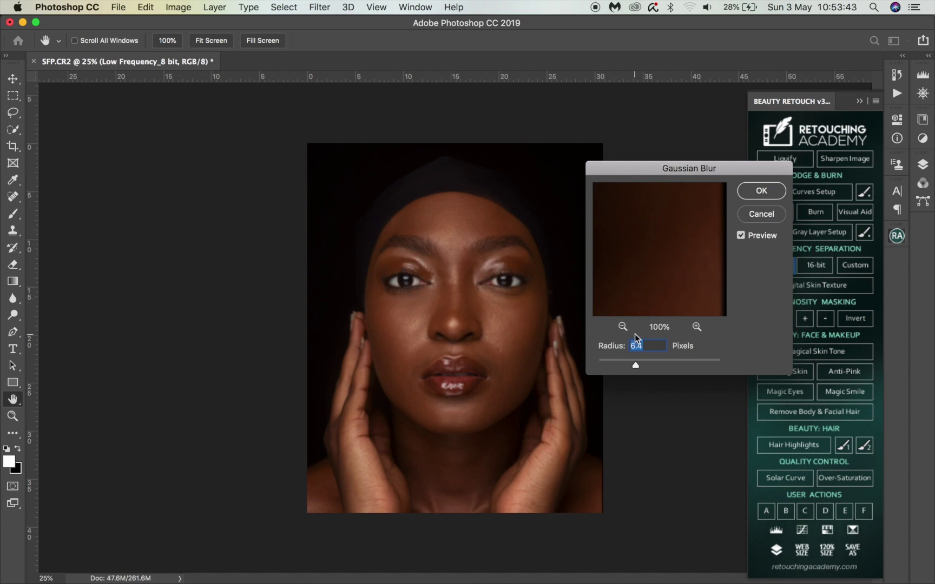
{"action": "type", "text": "3.7"}
{"action": "left_click", "coordinate": [623, 326]}
{"action": "left_click", "coordinate": [624, 326]}
{"action": "left_click", "coordinate": [624, 326]}
{"action": "left_click", "coordinate": [623, 326]}
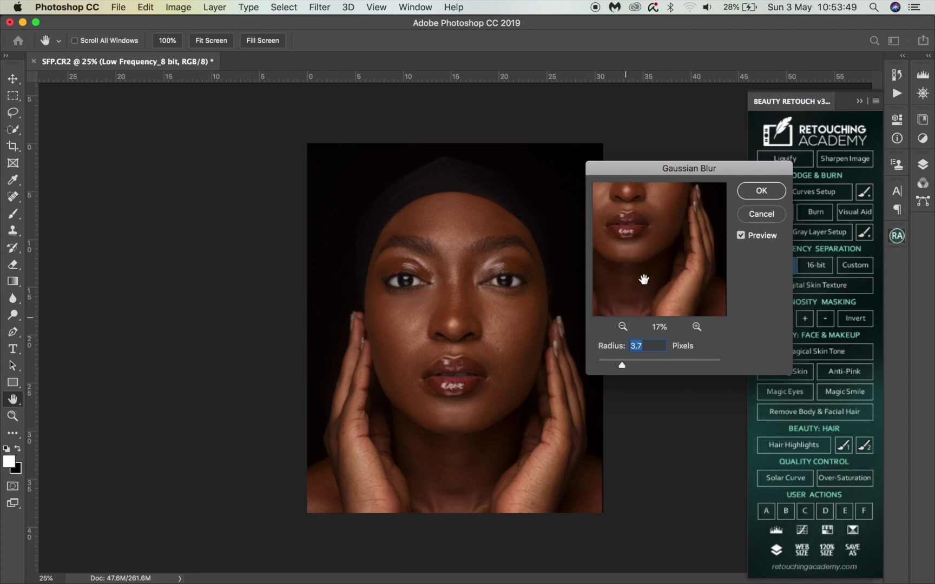
{"action": "left_click_drag", "start_coordinate": [643, 276], "coordinate": [666, 305]}
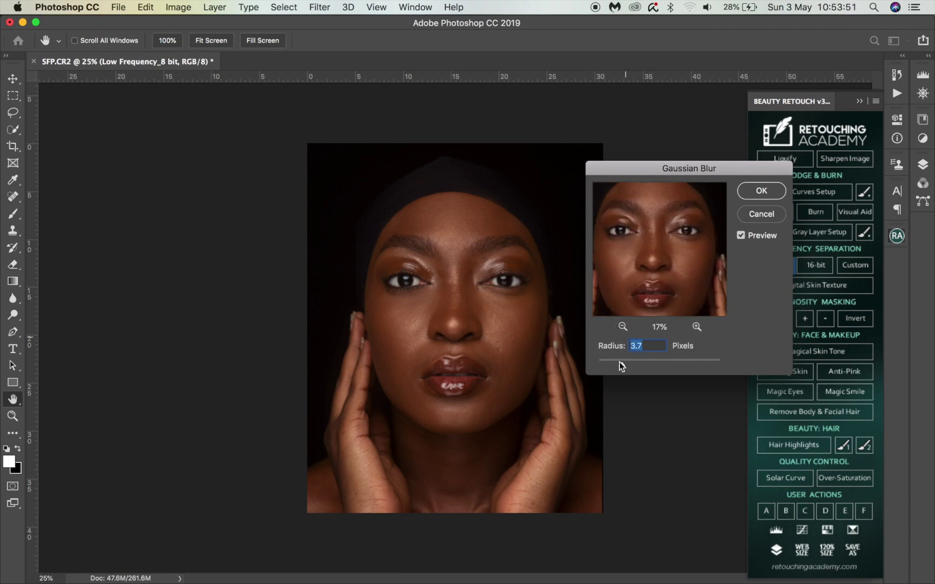
{"action": "left_click_drag", "start_coordinate": [621, 365], "coordinate": [614, 366]}
{"action": "left_click_drag", "start_coordinate": [613, 362], "coordinate": [624, 363]}
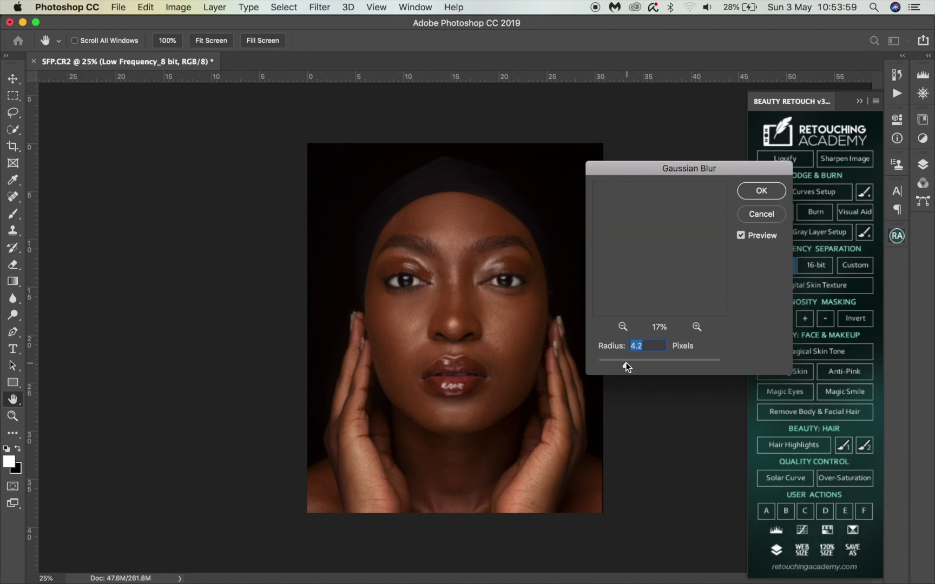
{"action": "left_click", "coordinate": [749, 192]}
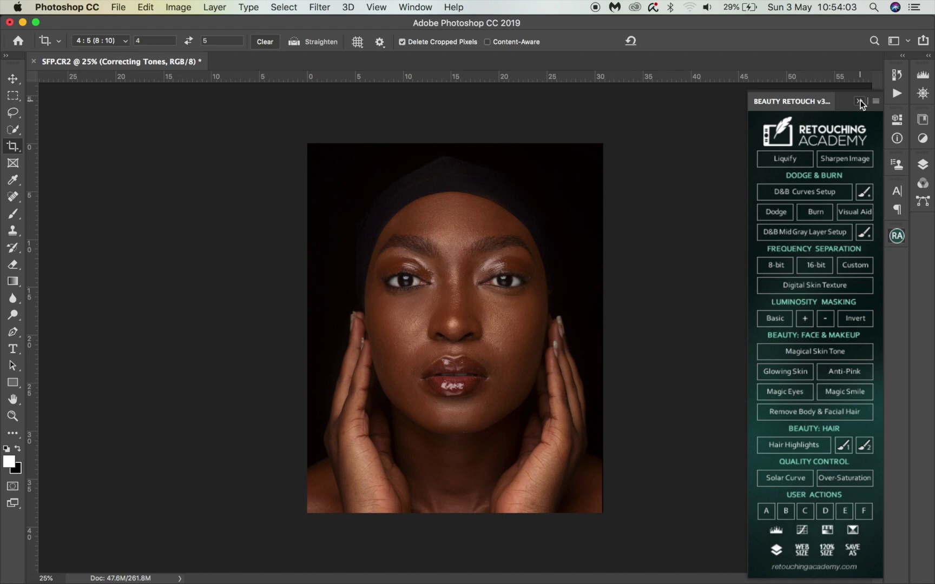
Step: Hide the High Frequency: Texture layer and ready the Mixer Brush on Correcting Tones, with Wet, Load and Mix at 30% and Flow at 20%
{"action": "left_click", "coordinate": [861, 101]}
{"action": "left_click", "coordinate": [923, 164]}
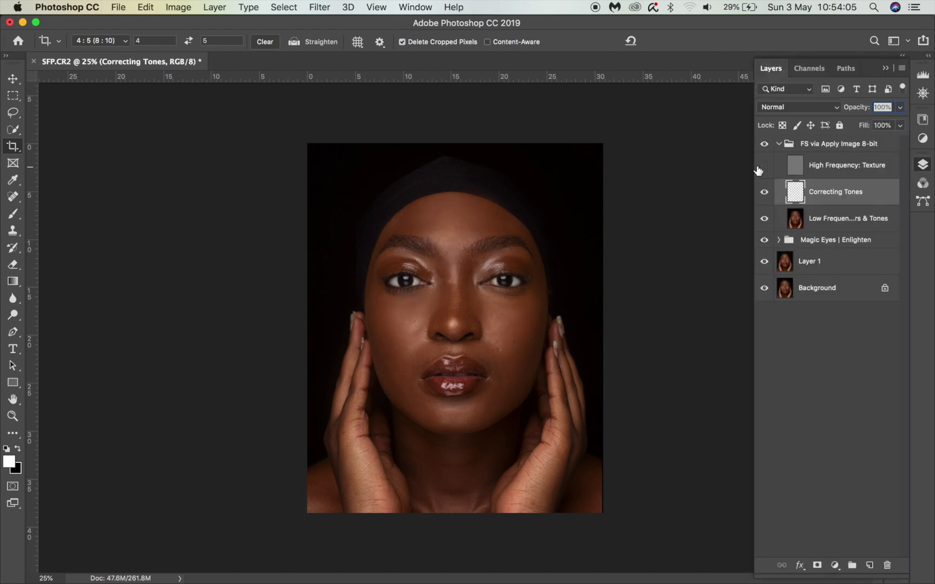
{"action": "key", "text": "super+plus"}
{"action": "key", "text": "super+plus"}
{"action": "key", "text": "super+plus"}
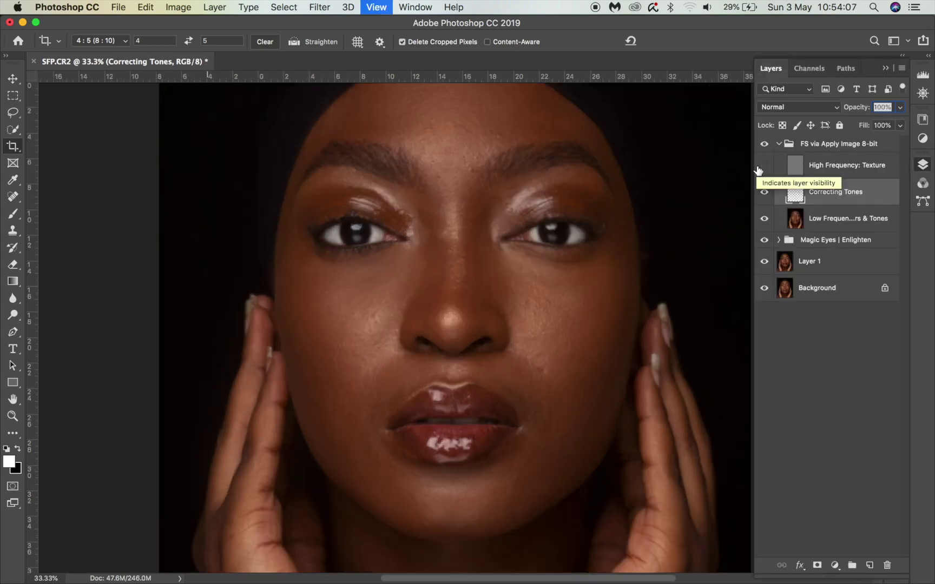
{"action": "scroll", "coordinate": [553, 247], "scroll_direction": "up", "scroll_amount": 5}
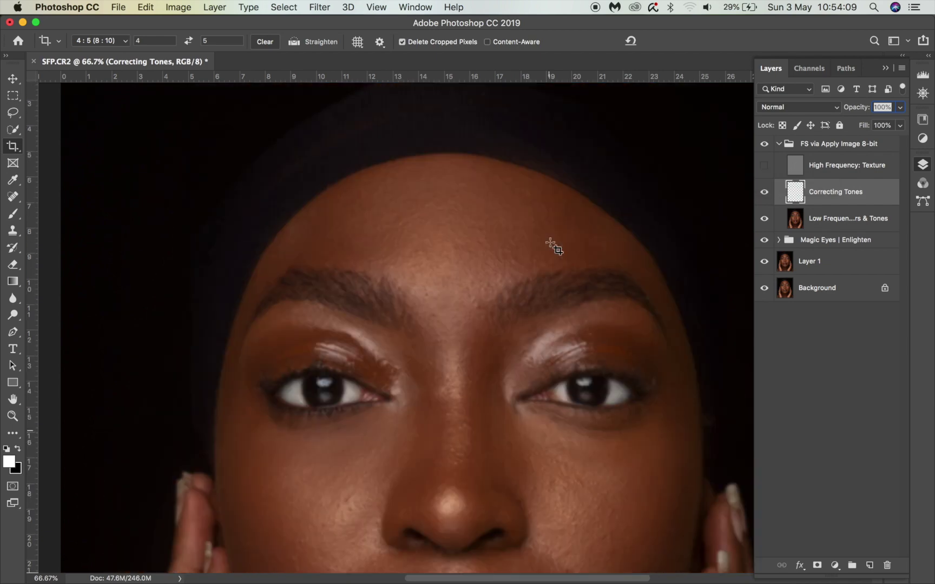
{"action": "left_click_drag", "start_coordinate": [13, 213], "coordinate": [55, 249]}
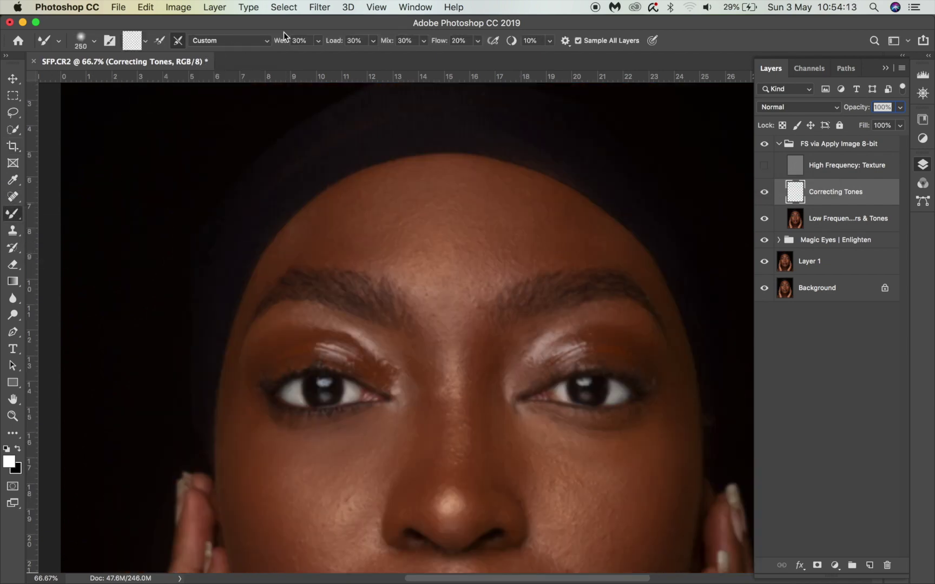
{"action": "left_click", "coordinate": [354, 41]}
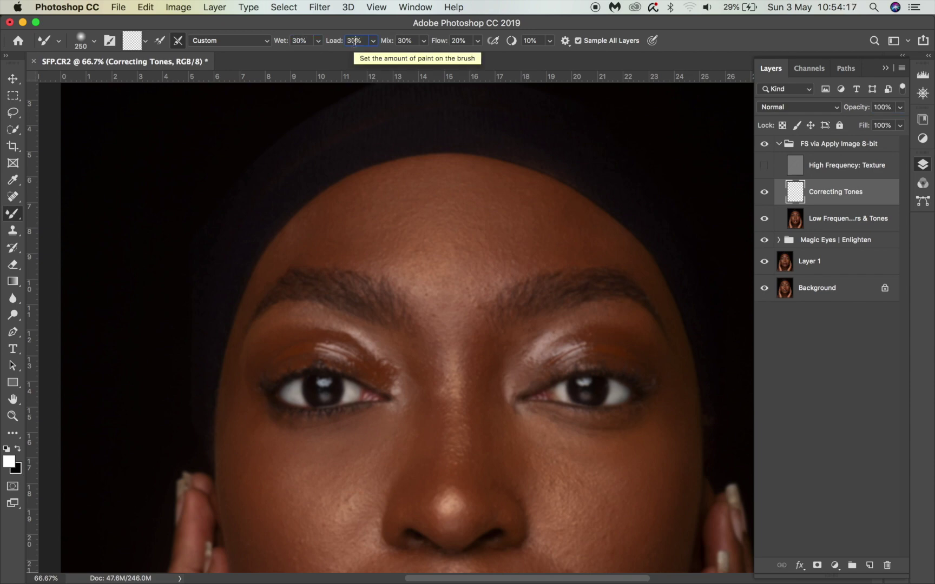
{"action": "left_click", "coordinate": [403, 41]}
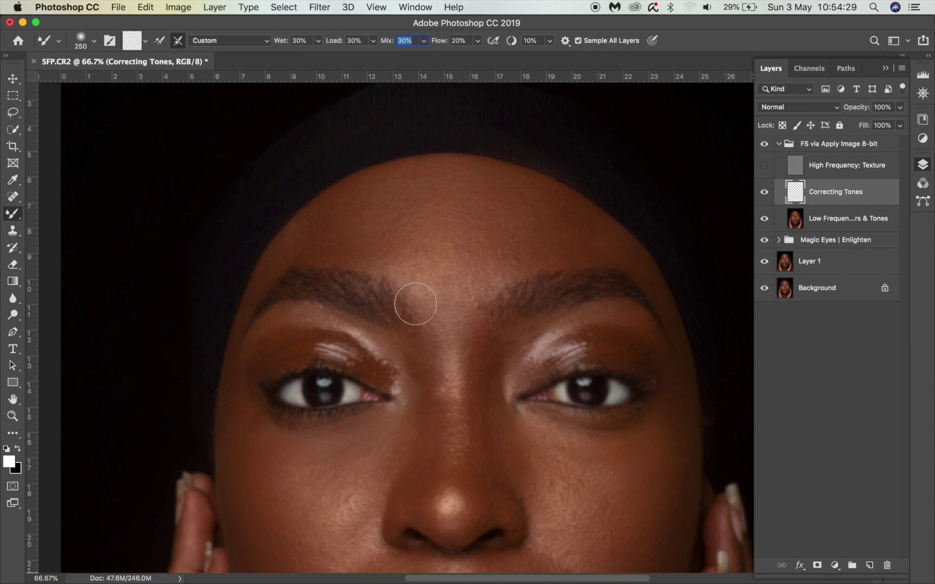
Step: Blend the uneven tones on the right-hand side and centre of the forehead on the Correcting Tones layer, enlarging the Mixer Brush to 400 px
{"action": "left_click", "coordinate": [538, 243]}
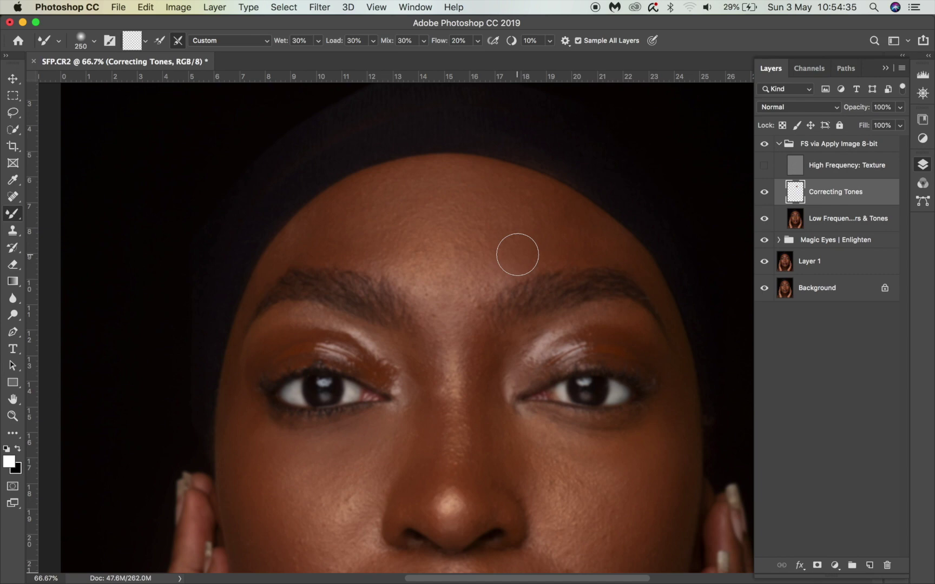
{"action": "key", "text": "bracketright"}
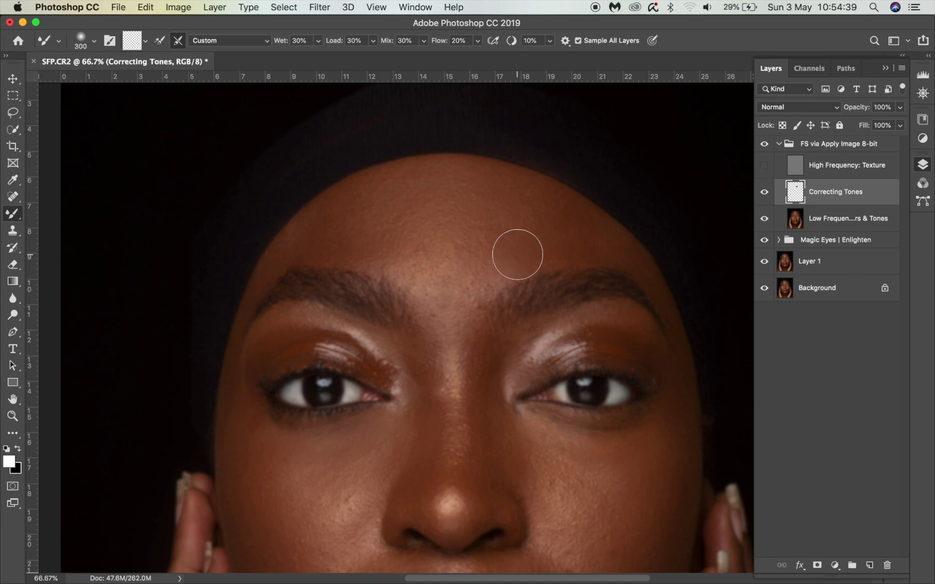
{"action": "mouse_move", "coordinate": [518, 255]}
{"action": "left_mouse_down"}
{"action": "mouse_move", "coordinate": [534, 212]}
{"action": "mouse_move", "coordinate": [571, 227]}
{"action": "mouse_move", "coordinate": [533, 226]}
{"action": "mouse_move", "coordinate": [562, 230]}
{"action": "mouse_move", "coordinate": [562, 242]}
{"action": "mouse_move", "coordinate": [532, 226]}
{"action": "mouse_move", "coordinate": [539, 209]}
{"action": "mouse_move", "coordinate": [513, 220]}
{"action": "mouse_move", "coordinate": [489, 252]}
{"action": "mouse_move", "coordinate": [519, 199]}
{"action": "mouse_move", "coordinate": [490, 192]}
{"action": "mouse_move", "coordinate": [517, 192]}
{"action": "mouse_move", "coordinate": [535, 205]}
{"action": "mouse_move", "coordinate": [499, 208]}
{"action": "mouse_move", "coordinate": [492, 248]}
{"action": "mouse_move", "coordinate": [476, 273]}
{"action": "mouse_move", "coordinate": [435, 256]}
{"action": "mouse_move", "coordinate": [486, 250]}
{"action": "mouse_move", "coordinate": [452, 252]}
{"action": "left_mouse_up"}
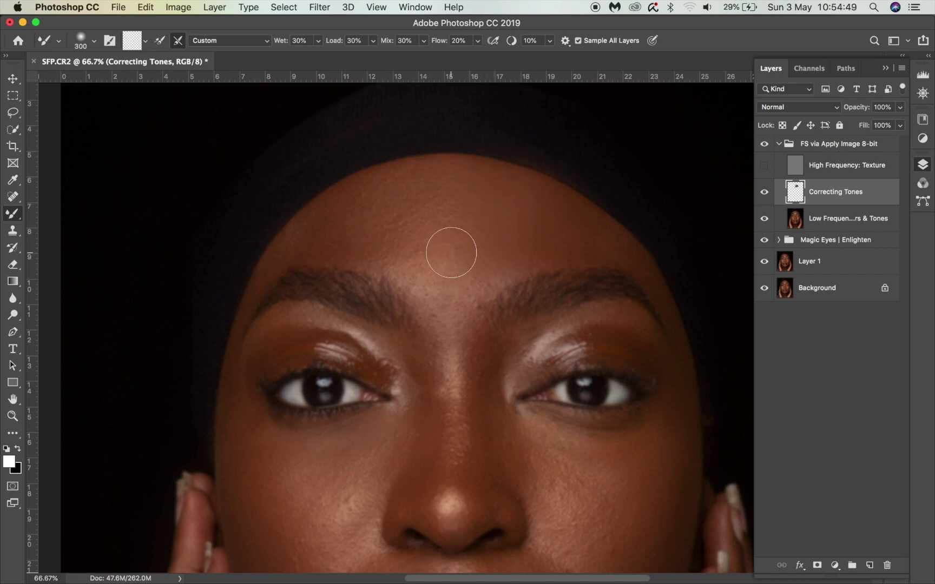
{"action": "key", "text": "bracketright"}
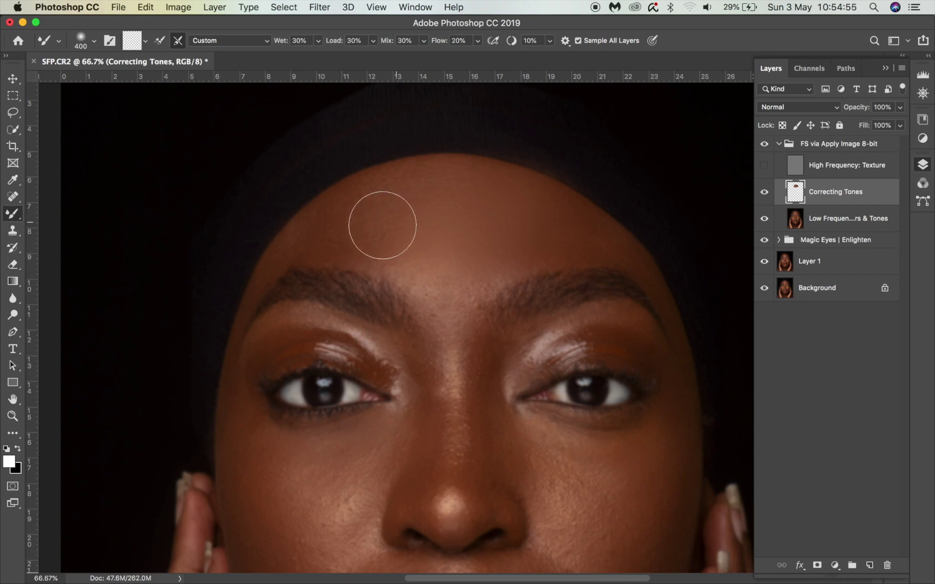
Step: Blend the left-hand forehead and the area between the eyebrows with a 200 to 300 px Mixer Brush, and show the High Frequency: Texture layer
{"action": "key", "text": "bracketleft"}
{"action": "key", "text": "bracketleft"}
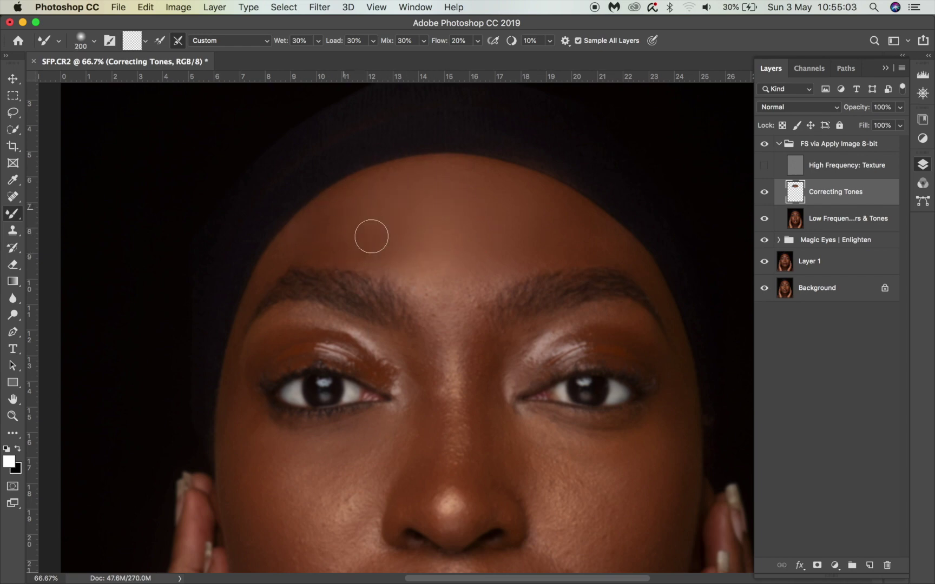
{"action": "mouse_move", "coordinate": [371, 237]}
{"action": "left_mouse_down"}
{"action": "mouse_move", "coordinate": [319, 231]}
{"action": "mouse_move", "coordinate": [358, 188]}
{"action": "left_mouse_up"}
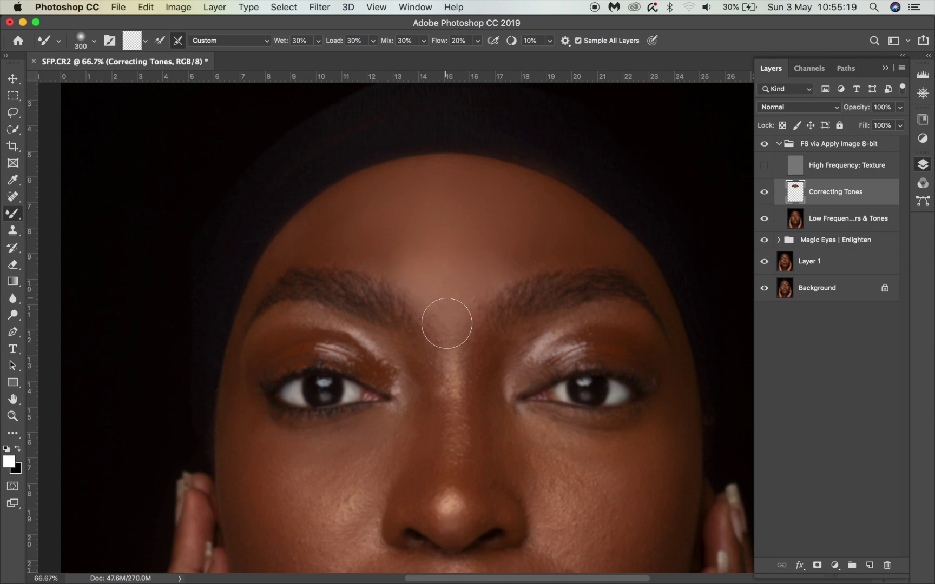
{"action": "key", "text": "bracketright"}
{"action": "key", "text": "bracketright"}
{"action": "key", "text": "bracketleft"}
{"action": "key", "text": "bracketleft"}
{"action": "key", "text": "bracketleft"}
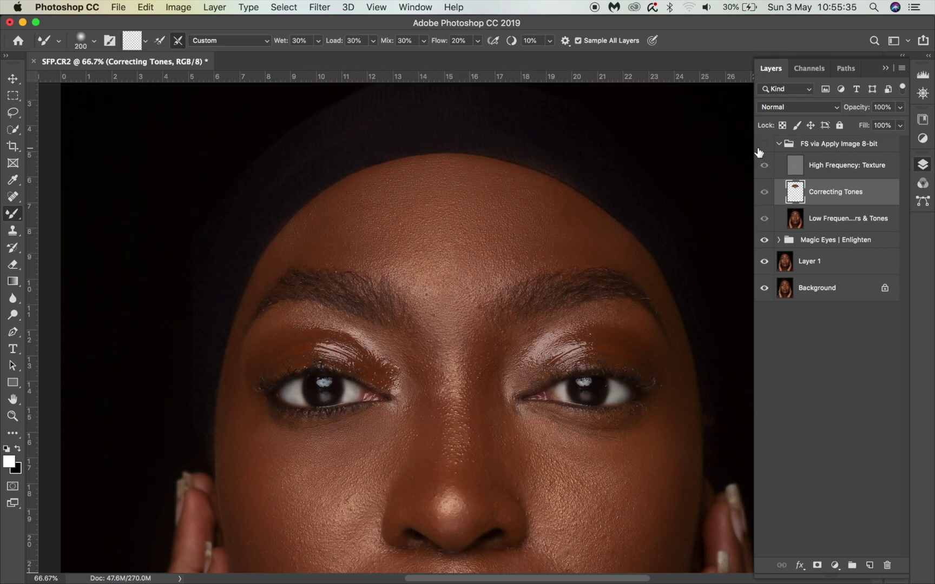
{"action": "left_click", "coordinate": [764, 165]}
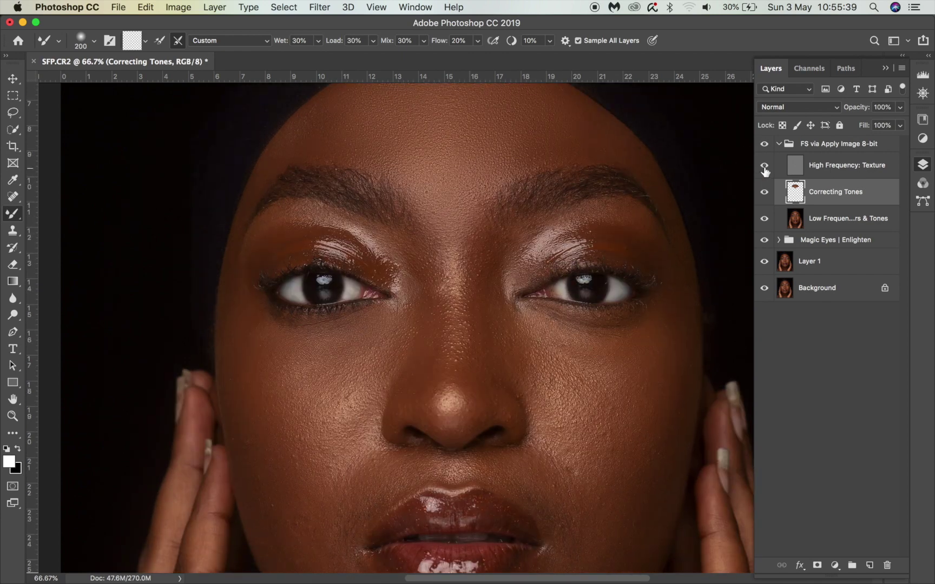
Step: Hide the High Frequency: Texture layer and blend the left-hand cheek on Correcting Tones, enlarging the Mixer Brush from 300 to 500 px
{"action": "left_click", "coordinate": [763, 165]}
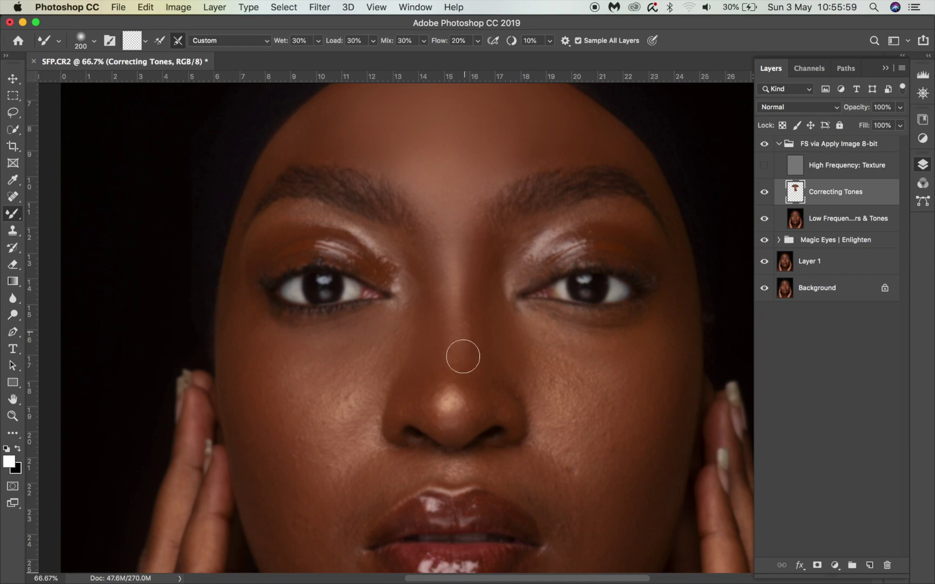
{"action": "key", "text": "bracketright"}
{"action": "key", "text": "bracketright"}
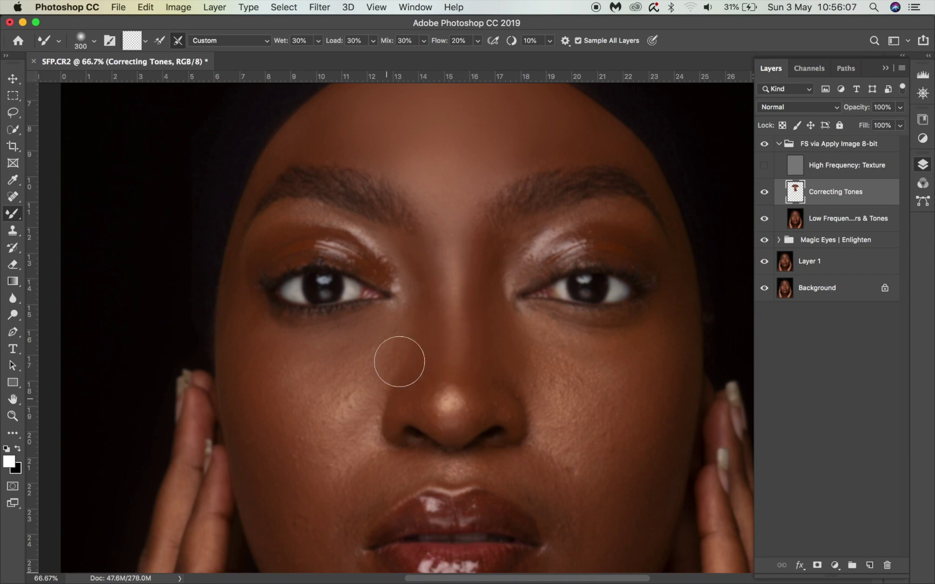
{"action": "mouse_move", "coordinate": [400, 359]}
{"action": "left_mouse_down"}
{"action": "mouse_move", "coordinate": [312, 368]}
{"action": "mouse_move", "coordinate": [333, 390]}
{"action": "mouse_move", "coordinate": [325, 452]}
{"action": "mouse_move", "coordinate": [335, 402]}
{"action": "mouse_move", "coordinate": [286, 370]}
{"action": "mouse_move", "coordinate": [329, 465]}
{"action": "mouse_move", "coordinate": [291, 375]}
{"action": "mouse_move", "coordinate": [272, 408]}
{"action": "mouse_move", "coordinate": [282, 479]}
{"action": "left_mouse_up"}
{"action": "key", "text": "bracketright"}
{"action": "key", "text": "bracketright"}
{"action": "scroll", "coordinate": [270, 454], "scroll_direction": "down", "scroll_amount": 4}
{"action": "scroll", "coordinate": [271, 454], "scroll_direction": "right", "scroll_amount": 1}
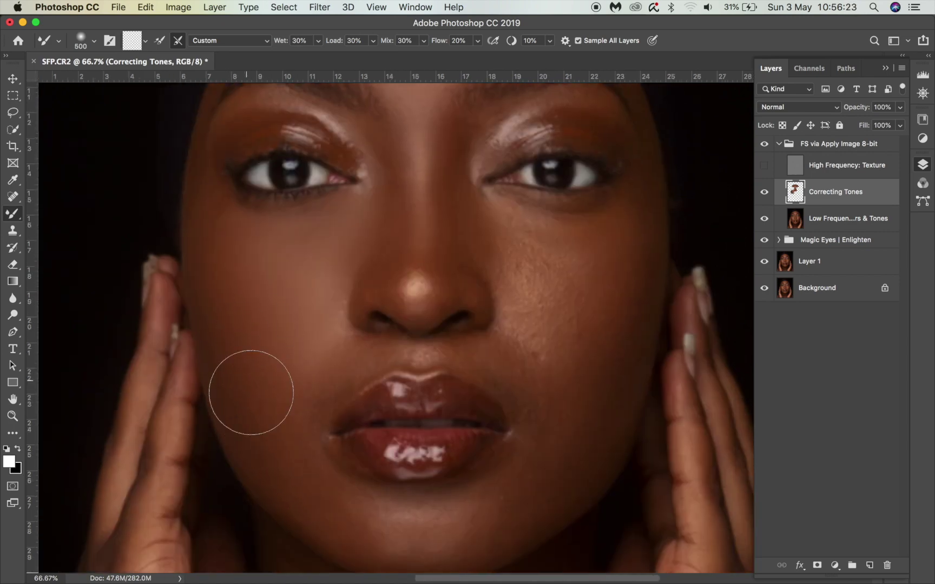
Step: Blend the tones on the lower left-hand cheek and around the upper lip, reducing the Mixer Brush to 150 px
{"action": "key", "text": "bracketleft"}
{"action": "key", "text": "bracketleft"}
{"action": "key", "text": "bracketleft"}
{"action": "scroll", "coordinate": [217, 260], "scroll_direction": "down", "scroll_amount": 4}
{"action": "scroll", "coordinate": [217, 260], "scroll_direction": "right", "scroll_amount": 1}
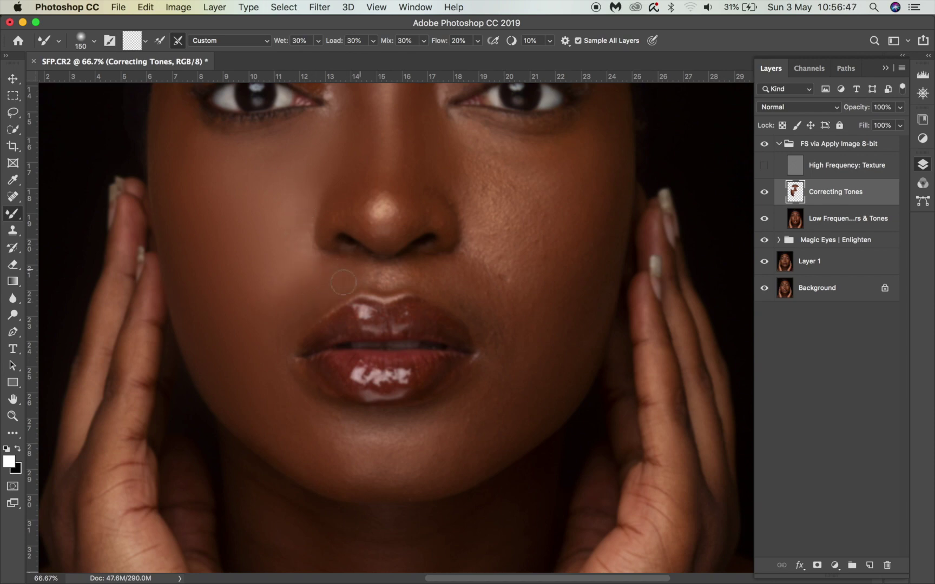
Step: Blend the patchy highlights on the right-hand cheek, beside the nose and down to the jaw with a 400 px Mixer Brush
{"action": "scroll", "coordinate": [343, 281], "scroll_direction": "up", "scroll_amount": 7}
{"action": "scroll", "coordinate": [343, 282], "scroll_direction": "right", "scroll_amount": 3}
{"action": "key", "text": "bracketright"}
{"action": "key", "text": "bracketright"}
{"action": "key", "text": "bracketright"}
{"action": "key", "text": "bracketright"}
{"action": "key", "text": "bracketright"}
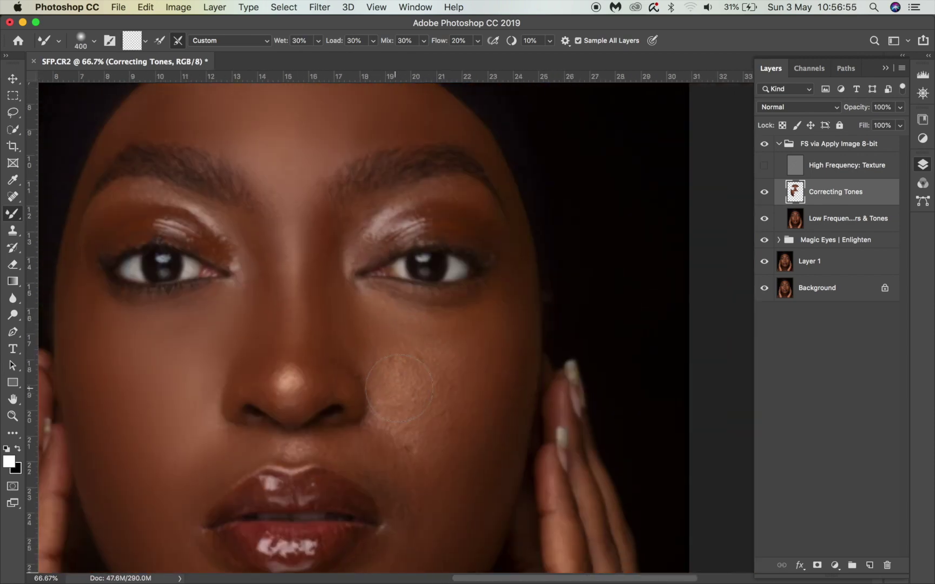
{"action": "mouse_move", "coordinate": [439, 377]}
{"action": "left_mouse_down"}
{"action": "mouse_move", "coordinate": [470, 384]}
{"action": "mouse_move", "coordinate": [499, 349]}
{"action": "mouse_move", "coordinate": [460, 482]}
{"action": "mouse_move", "coordinate": [453, 395]}
{"action": "left_mouse_up"}
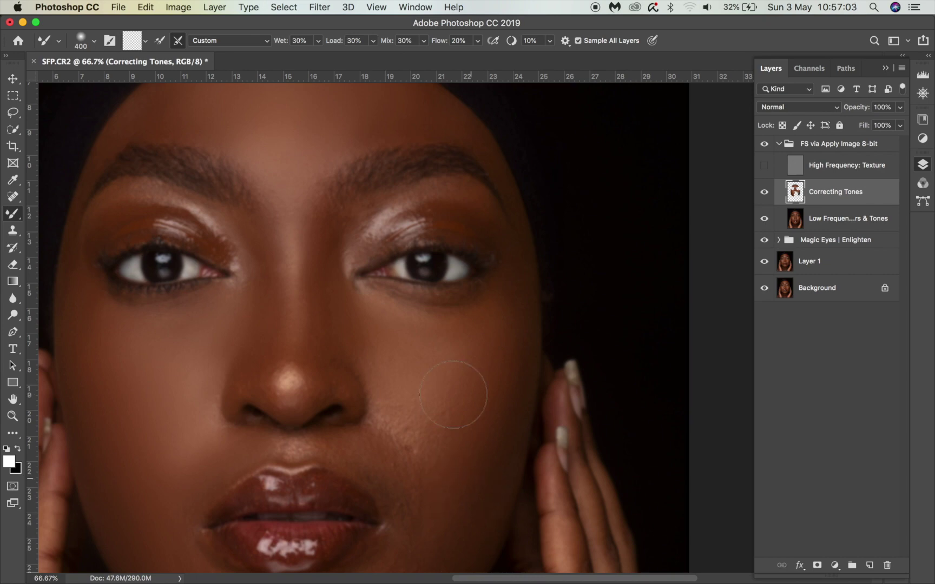
{"action": "scroll", "coordinate": [420, 479], "scroll_direction": "down", "scroll_amount": 5}
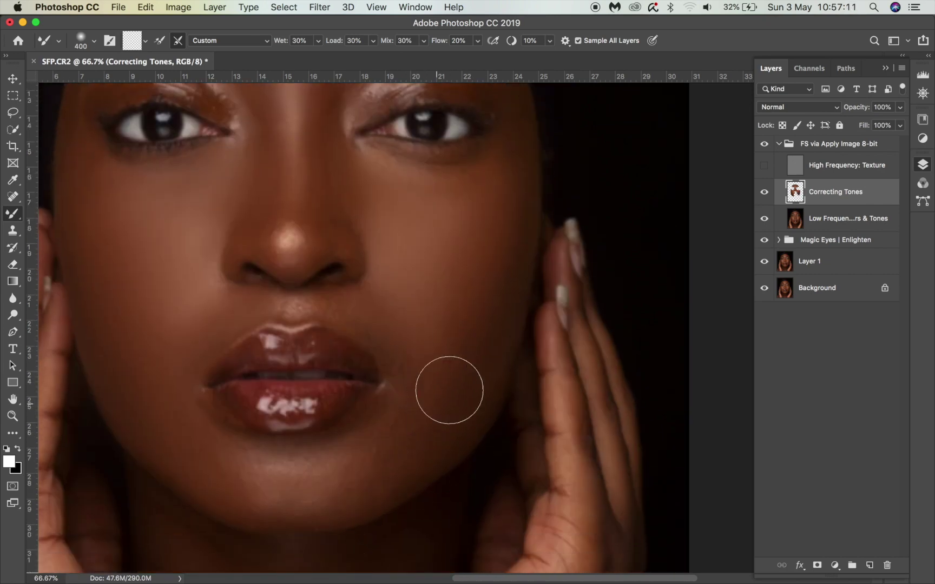
{"action": "scroll", "coordinate": [354, 299], "scroll_direction": "down", "scroll_amount": 3}
{"action": "scroll", "coordinate": [355, 299], "scroll_direction": "left", "scroll_amount": 1}
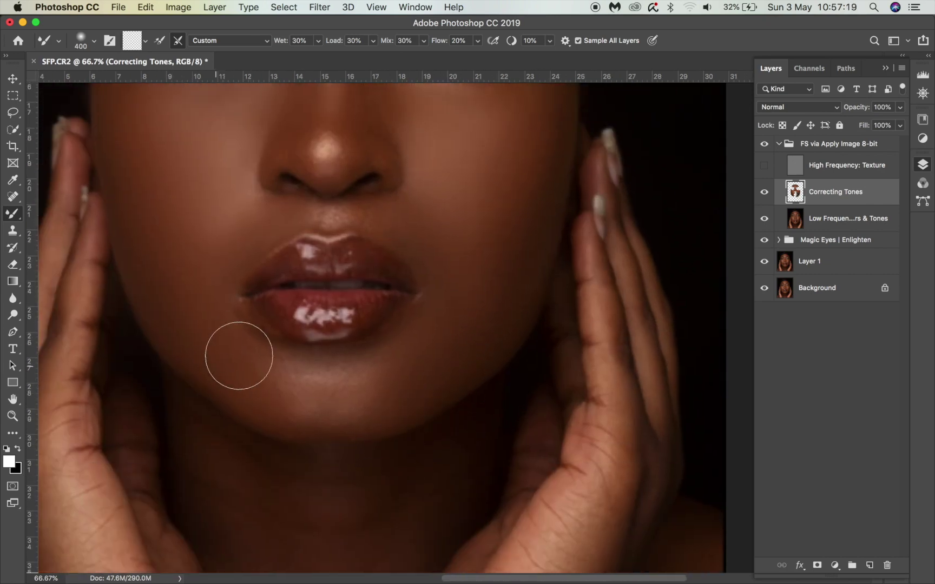
Step: Blend the chin and the area below the lower lip, reducing the Mixer Brush from 400 to 300 px
{"action": "key", "text": "r"}
{"action": "mouse_move", "coordinate": [428, 396]}
{"action": "left_mouse_down"}
{"action": "mouse_move", "coordinate": [444, 379]}
{"action": "mouse_move", "coordinate": [418, 423]}
{"action": "left_mouse_up"}
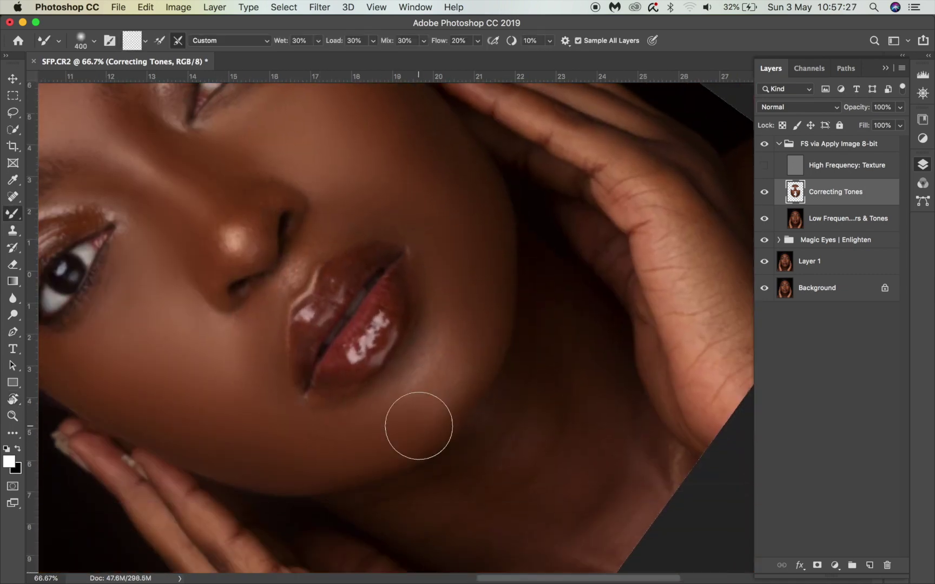
{"action": "key", "text": "bracketleft"}
{"action": "key", "text": "bracketleft"}
{"action": "key", "text": "bracketleft"}
{"action": "key", "text": "bracketright"}
{"action": "key", "text": "bracketright"}
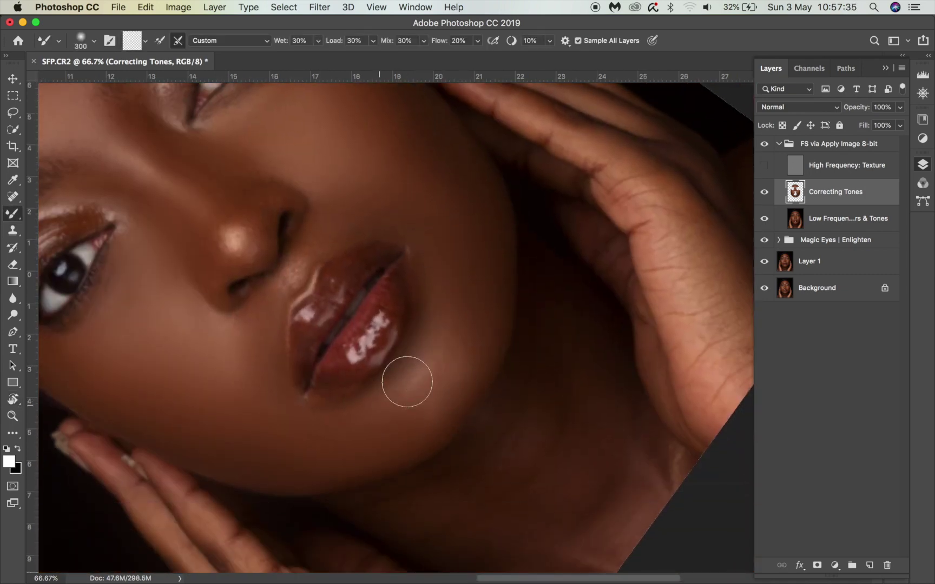
Step: Smooth the finer transitions around the lips and the nose with a 175 px Mixer Brush
{"action": "key", "text": "bracketleft"}
{"action": "key", "text": "bracketleft"}
{"action": "key", "text": "bracketleft"}
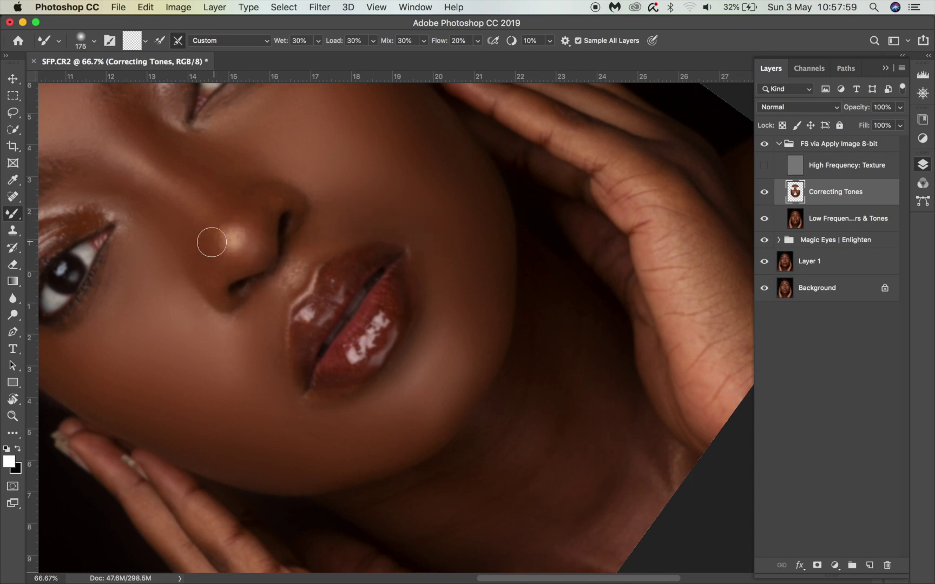
Step: Blend the bridge of the nose with a 300 px Mixer Brush, then reduce the brush to 200 px
{"action": "key", "text": "r"}
{"action": "mouse_move", "coordinate": [267, 252]}
{"action": "left_mouse_down"}
{"action": "mouse_move", "coordinate": [438, 282]}
{"action": "mouse_move", "coordinate": [518, 309]}
{"action": "mouse_move", "coordinate": [472, 281]}
{"action": "left_mouse_up"}
{"action": "key", "text": "bracketright"}
{"action": "key", "text": "bracketright"}
{"action": "key", "text": "bracketright"}
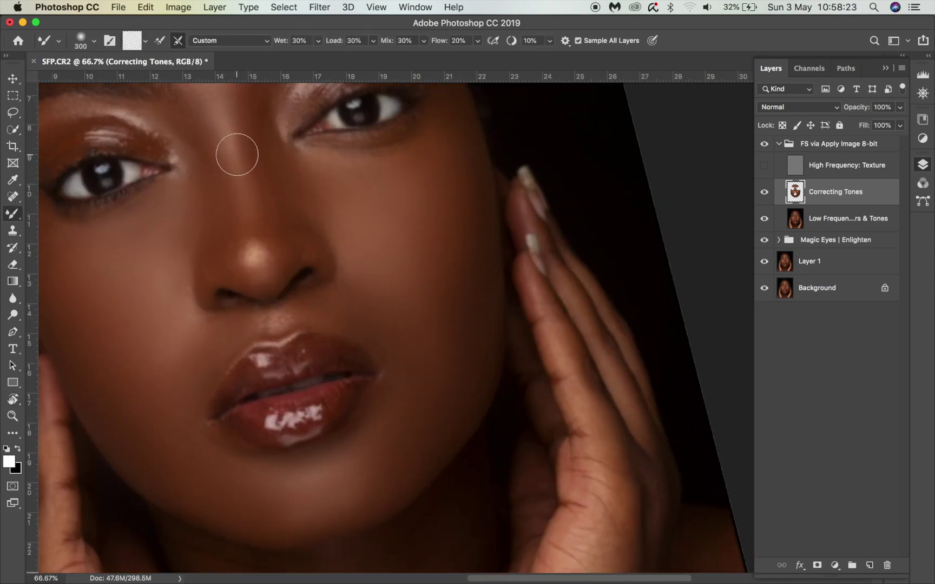
{"action": "key", "text": "bracketleft"}
{"action": "key", "text": "bracketleft"}
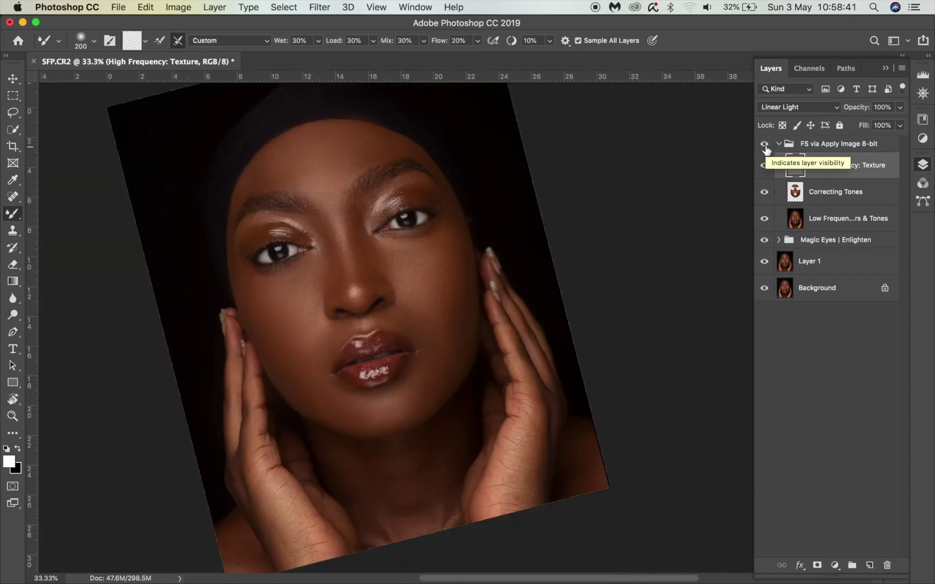
Step: With High Frequency: Texture hidden, blend the neck and the left-hand wrist on Correcting Tones with a 500 px Mixer Brush
{"action": "left_click", "coordinate": [764, 165]}
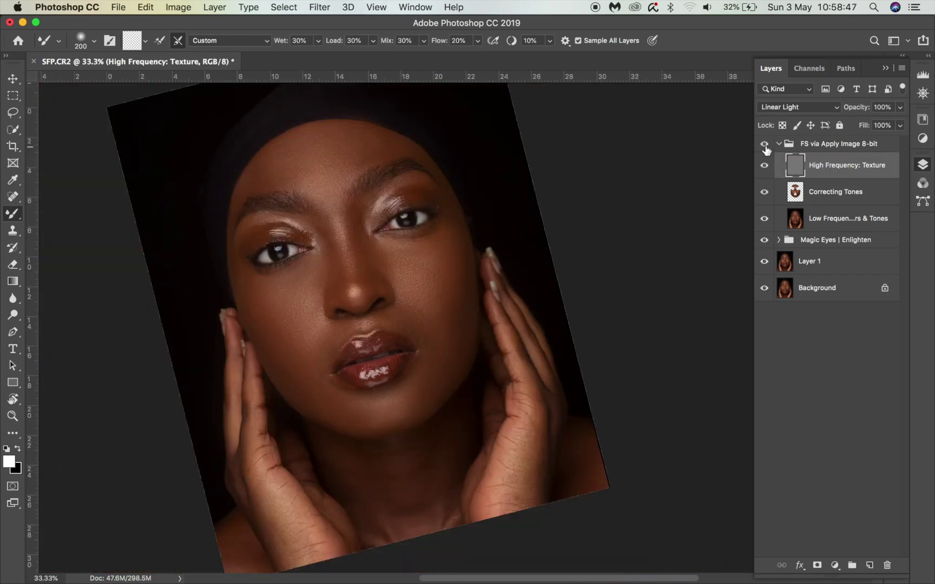
{"action": "left_click", "coordinate": [836, 192]}
{"action": "key", "text": "super+equal"}
{"action": "scroll", "coordinate": [511, 329], "scroll_direction": "down", "scroll_amount": 2}
{"action": "key", "text": "bracketright"}
{"action": "key", "text": "bracketright"}
{"action": "key", "text": "bracketright"}
{"action": "key", "text": "bracketright"}
{"action": "key", "text": "bracketright"}
{"action": "key", "text": "bracketright"}
{"action": "key", "text": "bracketright"}
{"action": "key", "text": "bracketright"}
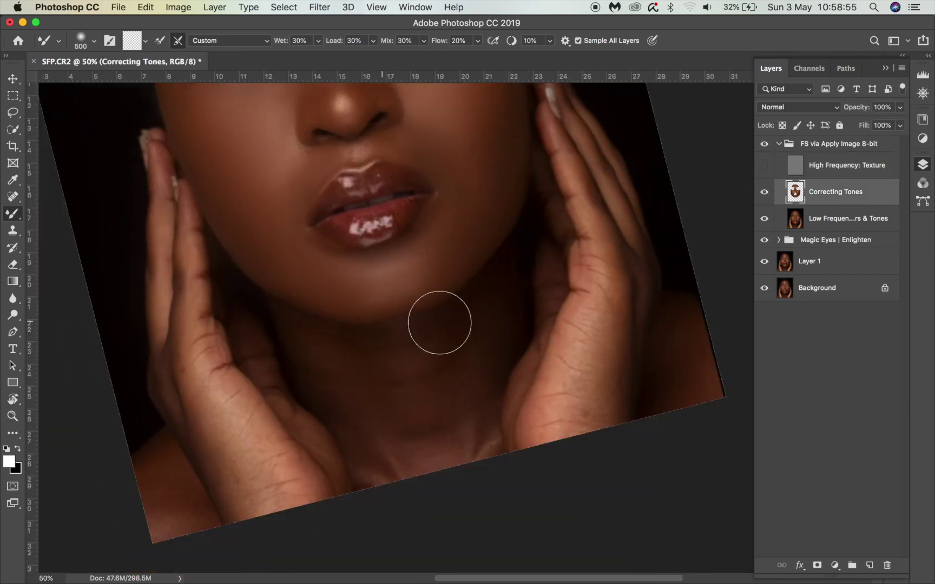
{"action": "mouse_move", "coordinate": [454, 387]}
{"action": "left_mouse_down"}
{"action": "mouse_move", "coordinate": [390, 409]}
{"action": "mouse_move", "coordinate": [305, 352]}
{"action": "mouse_move", "coordinate": [434, 352]}
{"action": "mouse_move", "coordinate": [435, 433]}
{"action": "mouse_move", "coordinate": [396, 445]}
{"action": "mouse_move", "coordinate": [348, 404]}
{"action": "mouse_move", "coordinate": [411, 387]}
{"action": "mouse_move", "coordinate": [426, 468]}
{"action": "mouse_move", "coordinate": [300, 481]}
{"action": "mouse_move", "coordinate": [242, 429]}
{"action": "mouse_move", "coordinate": [232, 459]}
{"action": "left_mouse_up"}
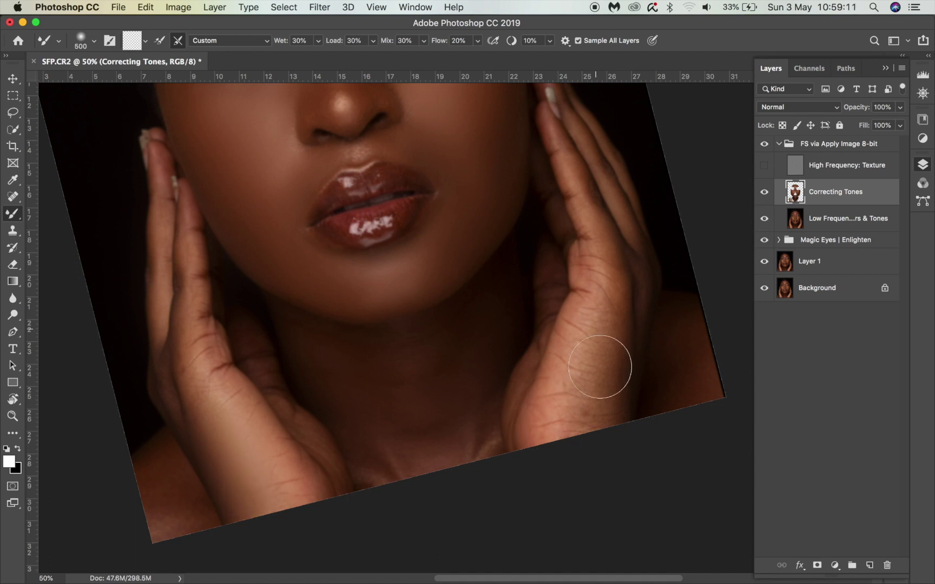
Step: Blend the wrist on the right-hand side with a 500 px Mixer Brush, and reduce the brush to 150 px for the fingers
{"action": "left_click_drag", "start_coordinate": [599, 366], "coordinate": [596, 355]}
{"action": "key", "text": "bracketleft"}
{"action": "key", "text": "bracketleft"}
{"action": "key", "text": "bracketleft"}
{"action": "key", "text": "bracketleft"}
{"action": "key", "text": "bracketleft"}
{"action": "key", "text": "bracketleft"}
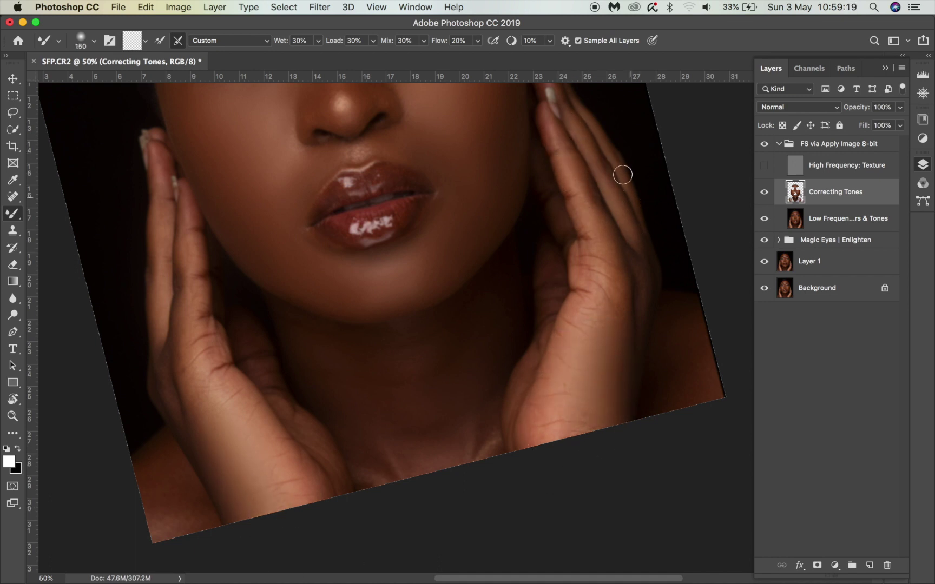
Step: Blend the shoulder on the right-hand side of the portrait with an enlarged Mixer Brush
{"action": "key", "text": "bracketright"}
{"action": "key", "text": "bracketright"}
{"action": "key", "text": "bracketright"}
{"action": "key", "text": "bracketright"}
{"action": "mouse_move", "coordinate": [660, 380]}
{"action": "left_mouse_down"}
{"action": "mouse_move", "coordinate": [686, 358]}
{"action": "mouse_move", "coordinate": [687, 373]}
{"action": "mouse_move", "coordinate": [671, 399]}
{"action": "mouse_move", "coordinate": [683, 324]}
{"action": "mouse_move", "coordinate": [702, 381]}
{"action": "left_mouse_up"}
Step: Blend the tones on the fingers and back of the hand on the left-hand side with a 175 px Mixer Brush
{"action": "scroll", "coordinate": [147, 496], "scroll_direction": "up", "scroll_amount": 5}
{"action": "key", "text": "bracketleft"}
{"action": "key", "text": "bracketleft"}
{"action": "key", "text": "bracketleft"}
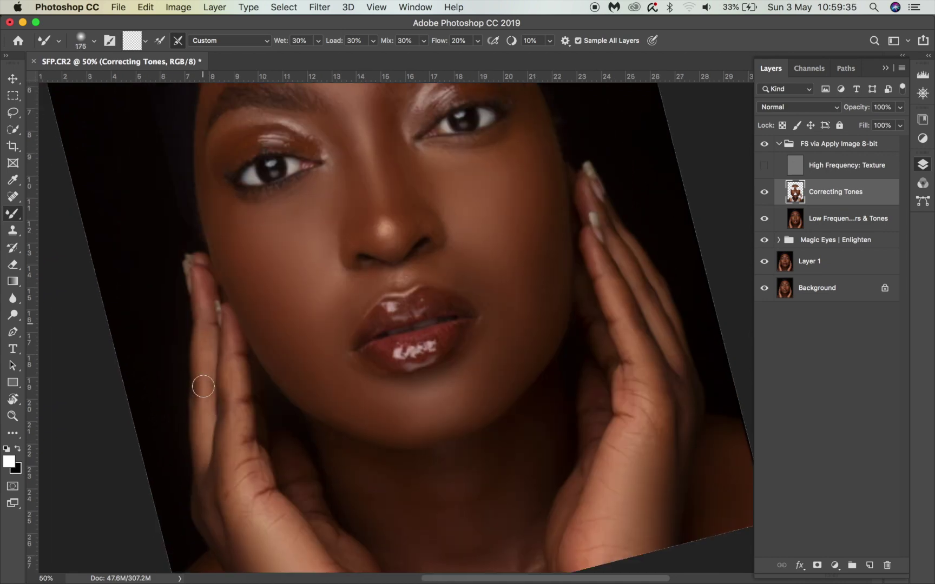
{"action": "scroll", "coordinate": [237, 492], "scroll_direction": "down", "scroll_amount": 3}
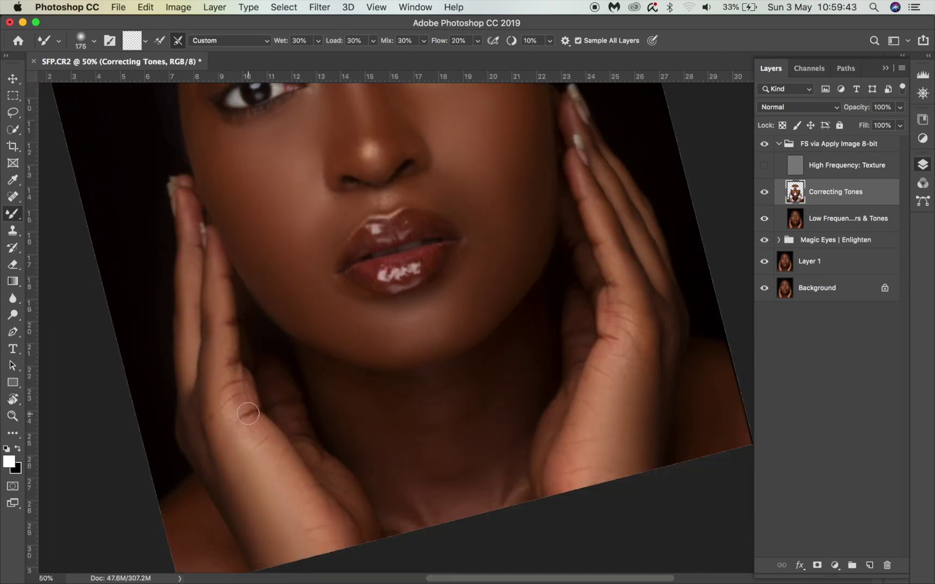
Step: Touch up the remaining uneven tones on the face, neck and hands, varying the Mixer Brush size and ending at 175 px
{"action": "scroll", "coordinate": [248, 414], "scroll_direction": "up", "scroll_amount": 10}
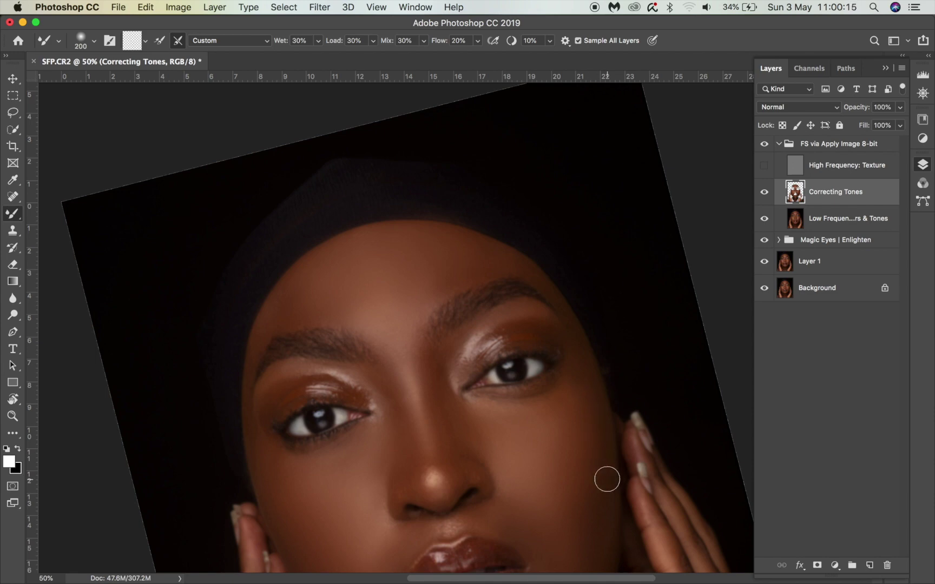
{"action": "scroll", "coordinate": [464, 498], "scroll_direction": "down", "scroll_amount": 8}
{"action": "key", "text": "bracketright"}
{"action": "key", "text": "bracketright"}
{"action": "key", "text": "bracketright"}
{"action": "key", "text": "bracketright"}
{"action": "key", "text": "bracketright"}
{"action": "key", "text": "bracketright"}
{"action": "key", "text": "bracketright"}
{"action": "scroll", "coordinate": [463, 483], "scroll_direction": "down", "scroll_amount": 3}
{"action": "key", "text": "bracketleft"}
{"action": "key", "text": "bracketleft"}
{"action": "key", "text": "bracketleft"}
{"action": "key", "text": "bracketleft"}
{"action": "key", "text": "bracketleft"}
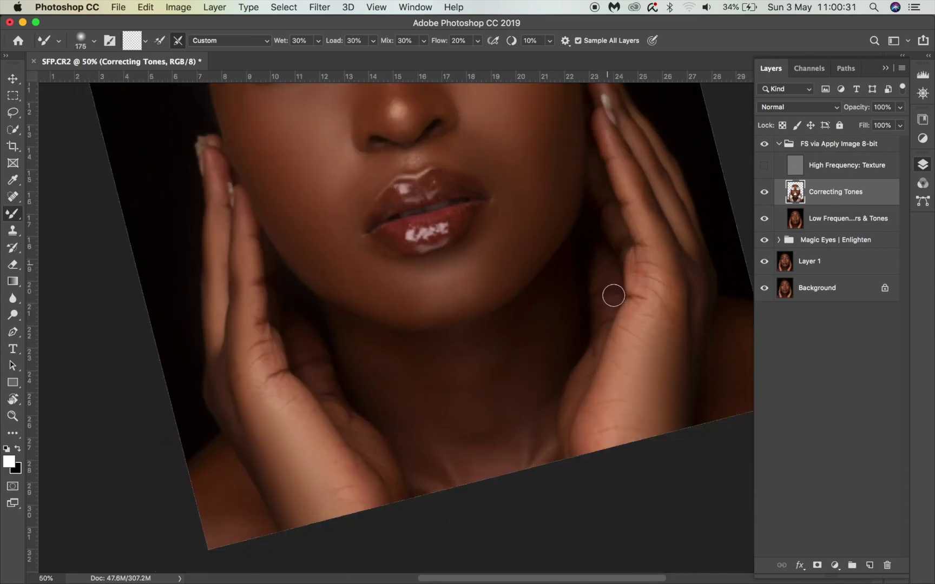
Step: Show the High Frequency: Texture layer and reset the canvas view rotation to 0°
{"action": "left_click", "coordinate": [764, 165]}
{"action": "key", "text": "super+minus"}
{"action": "key", "text": "super+minus"}
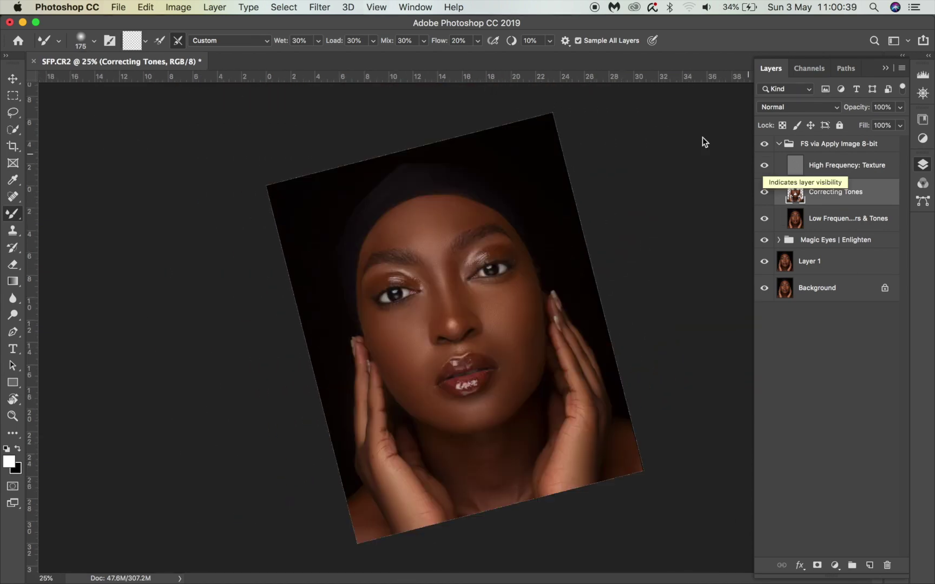
{"action": "left_click", "coordinate": [764, 143]}
{"action": "key", "text": "r"}
{"action": "left_click_drag", "start_coordinate": [623, 187], "coordinate": [623, 224]}
{"action": "key", "text": "super+plus"}
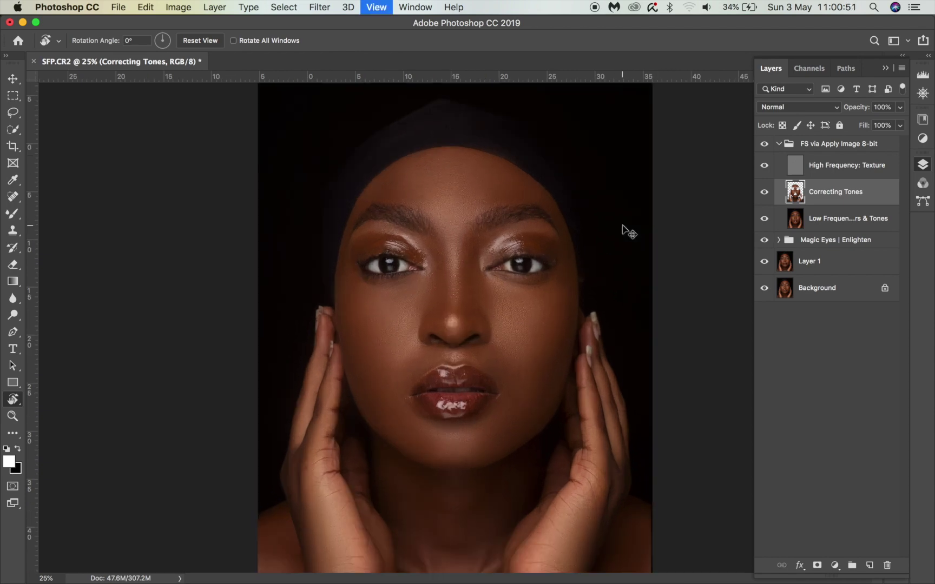
{"action": "key", "text": "super+plus"}
{"action": "key", "text": "super+minus"}
{"action": "key", "text": "super+minus"}
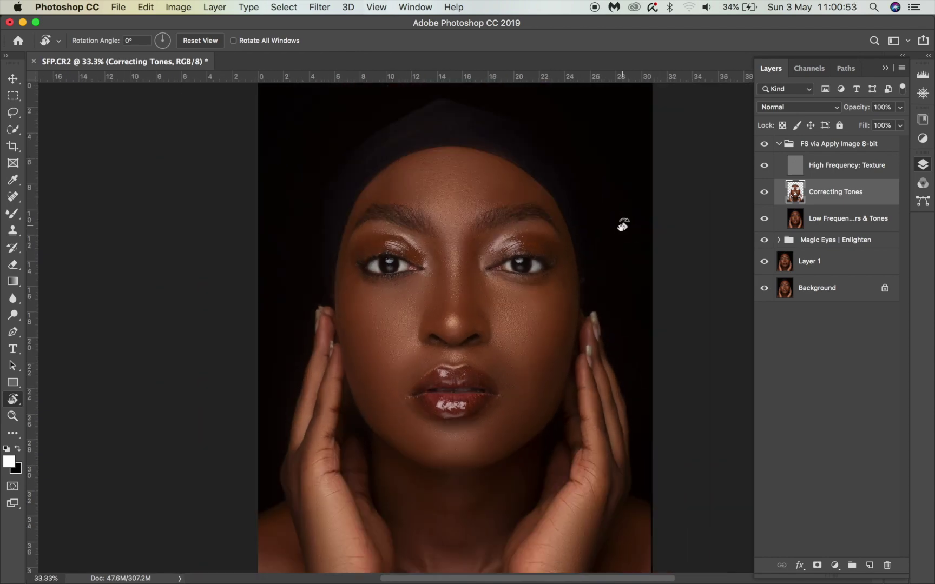
Step: Compare the portrait with and without the FS via Apply Image 8-bit group to examine the skin smoothing
{"action": "left_click", "coordinate": [765, 144]}
{"action": "left_click", "coordinate": [764, 144]}
{"action": "left_click", "coordinate": [764, 144]}
{"action": "left_click", "coordinate": [764, 144]}
{"action": "left_click", "coordinate": [764, 144]}
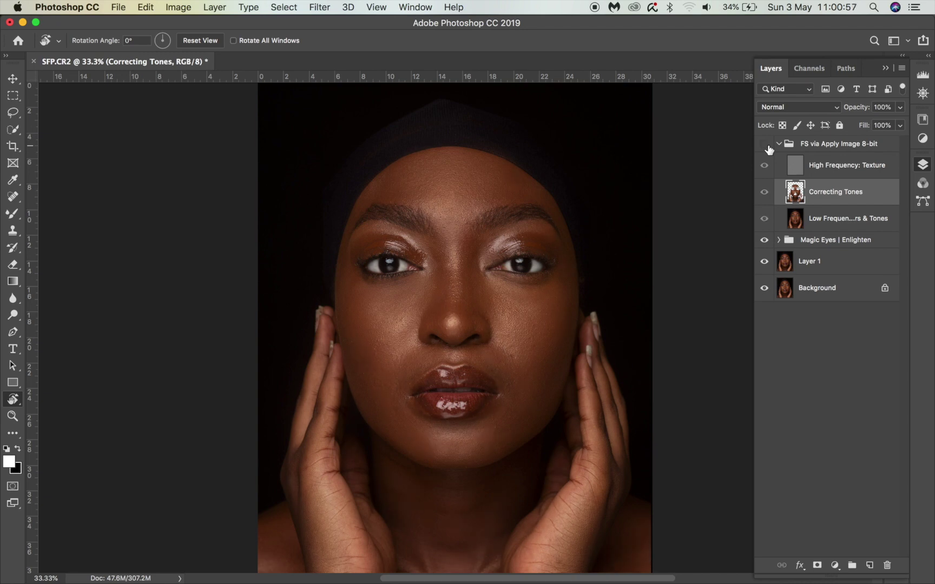
{"action": "left_click", "coordinate": [764, 144]}
{"action": "left_click", "coordinate": [765, 144]}
{"action": "left_click", "coordinate": [765, 144]}
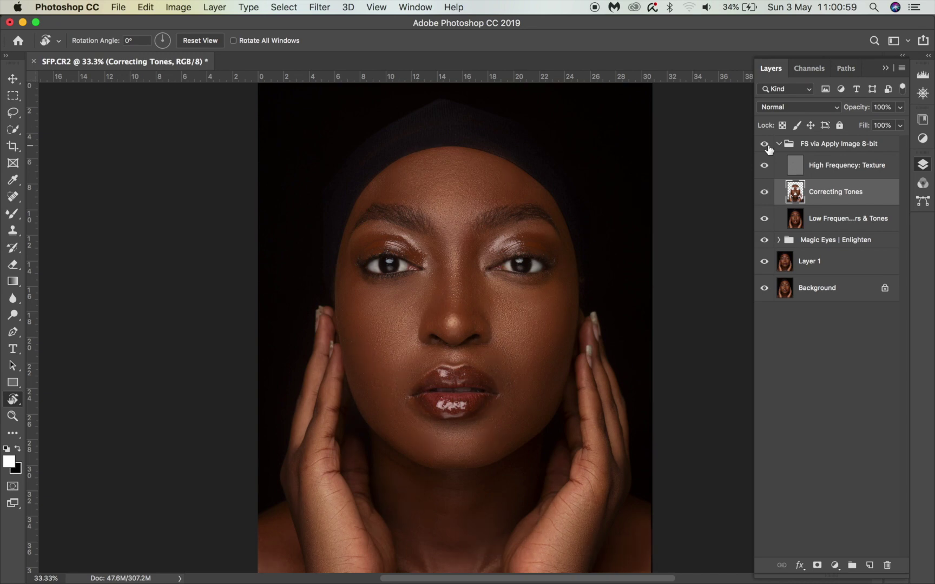
{"action": "left_click", "coordinate": [765, 145]}
{"action": "left_click", "coordinate": [765, 144]}
{"action": "left_click", "coordinate": [765, 145]}
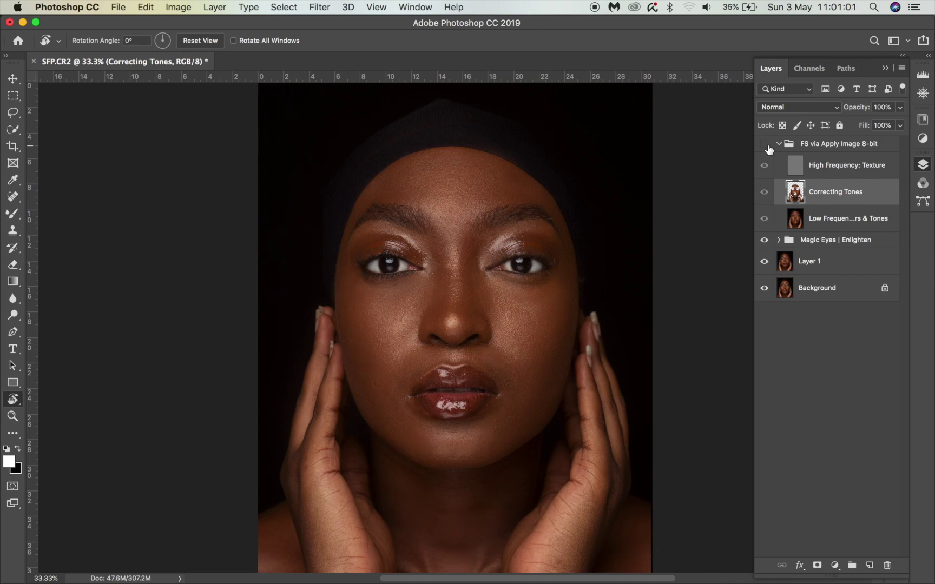
{"action": "left_click", "coordinate": [765, 144]}
{"action": "left_click", "coordinate": [765, 144]}
{"action": "left_click", "coordinate": [765, 144]}
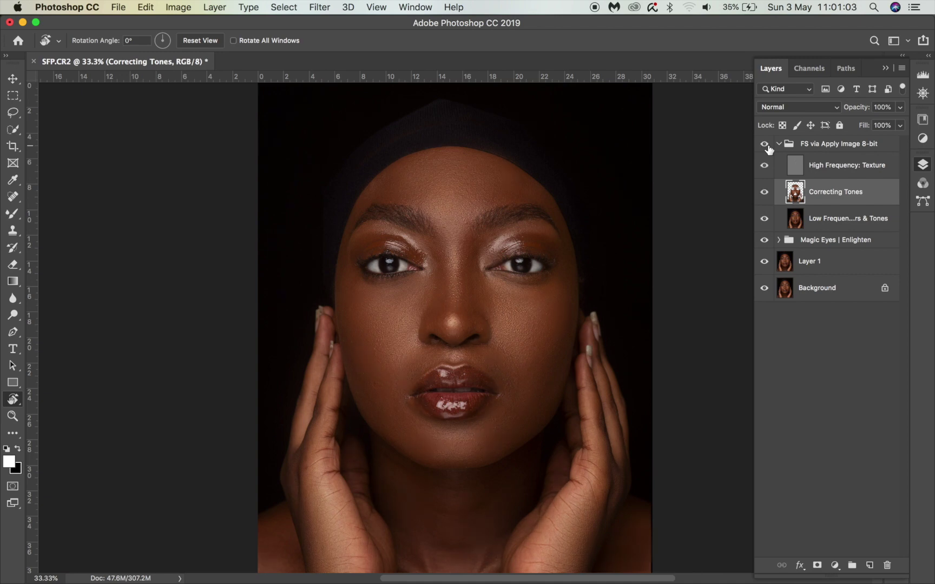
Step: Collapse the FS via Apply Image 8-bit group and run the Beauty Retouch D&B Curves Setup above it
{"action": "key", "text": "super+minus"}
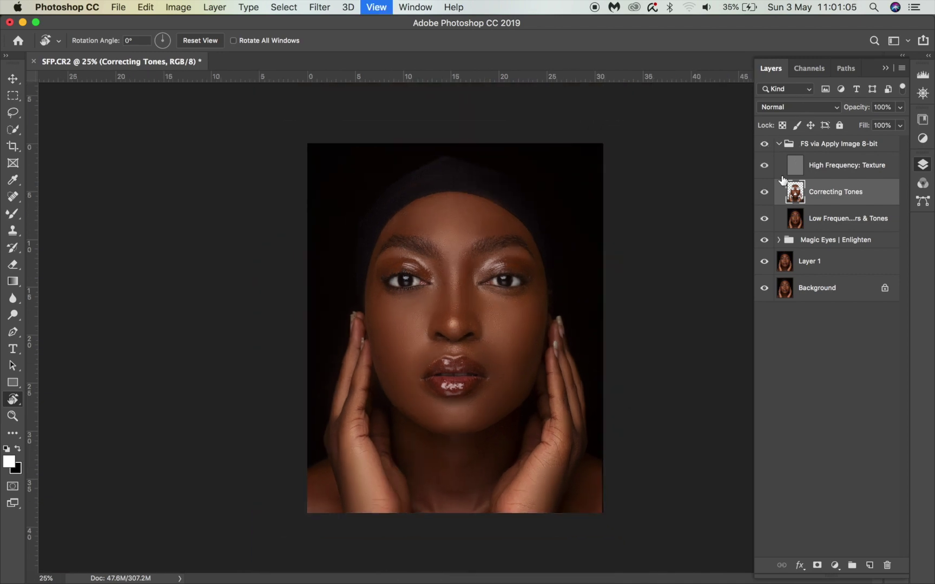
{"action": "left_click", "coordinate": [779, 145]}
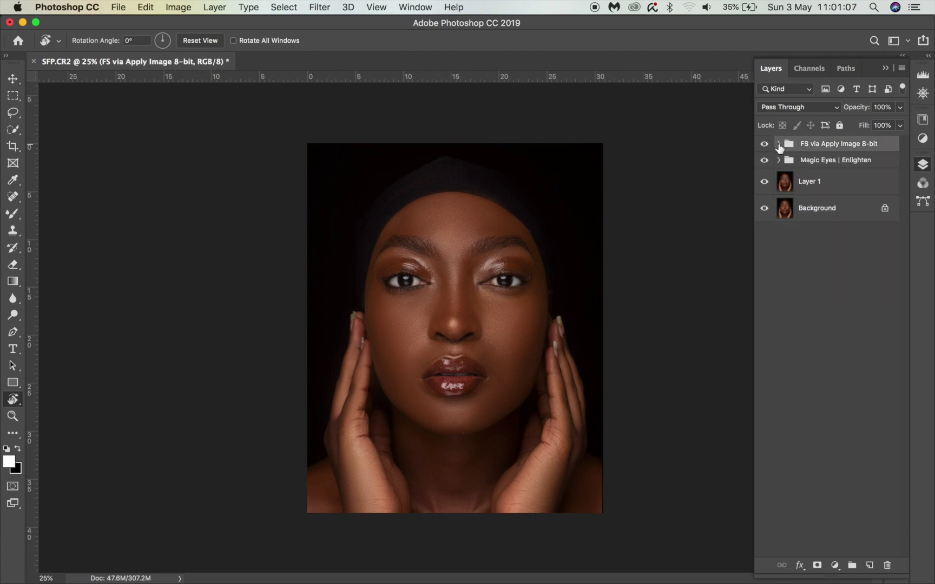
{"action": "left_click", "coordinate": [884, 69]}
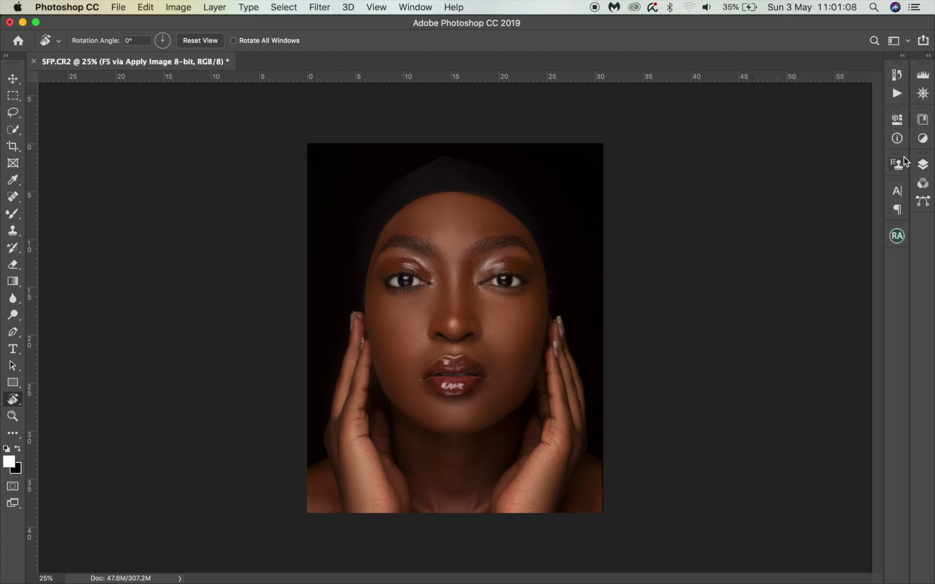
{"action": "left_click", "coordinate": [896, 237]}
{"action": "left_click", "coordinate": [808, 194]}
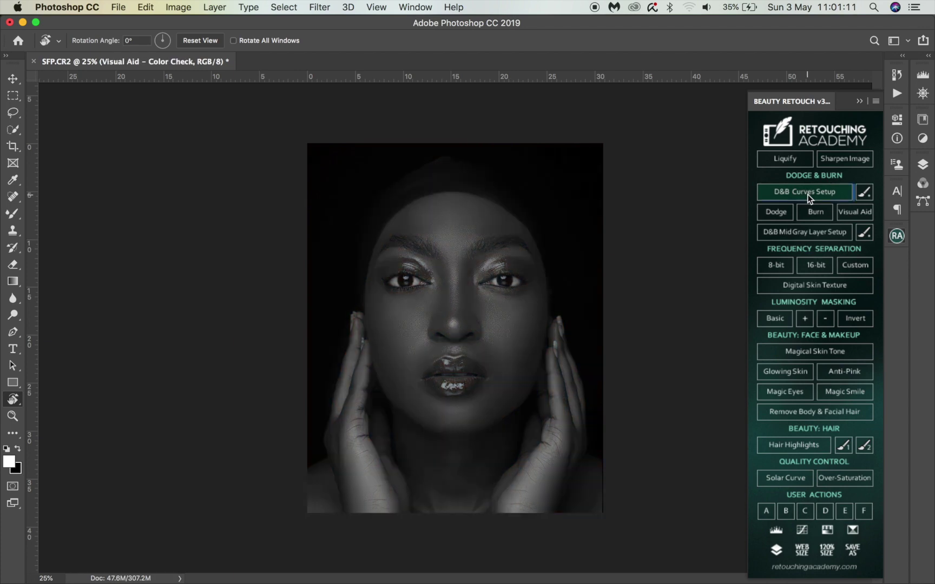
Step: Hide the Visual Aid - Color Check layer and expand the Dodge & Burn group to show its curves layers
{"action": "left_click", "coordinate": [858, 98]}
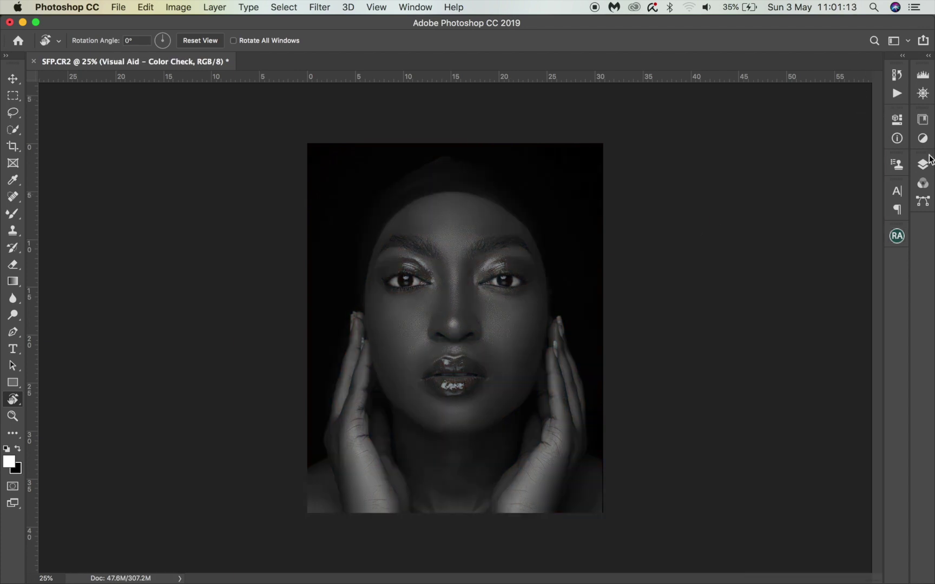
{"action": "left_click", "coordinate": [923, 164]}
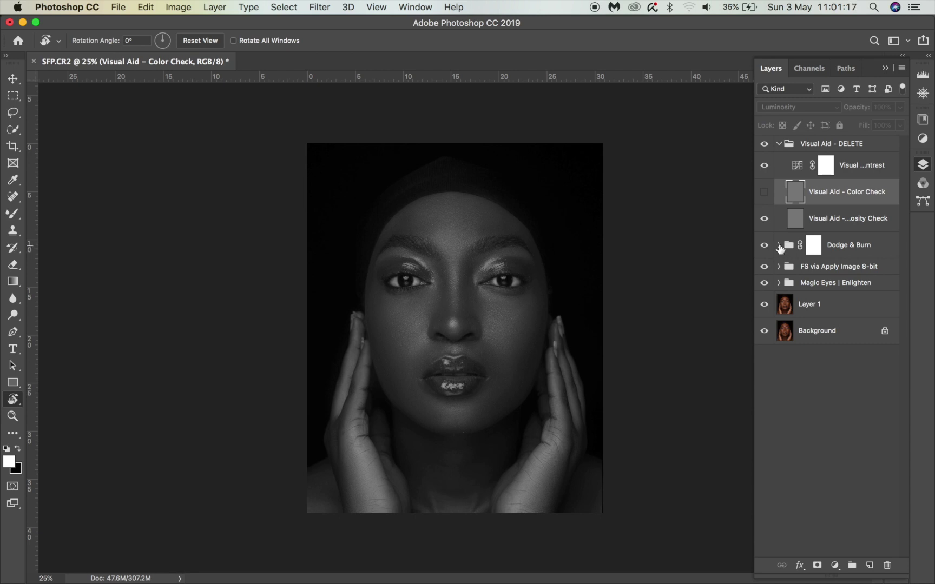
{"action": "left_click", "coordinate": [779, 245]}
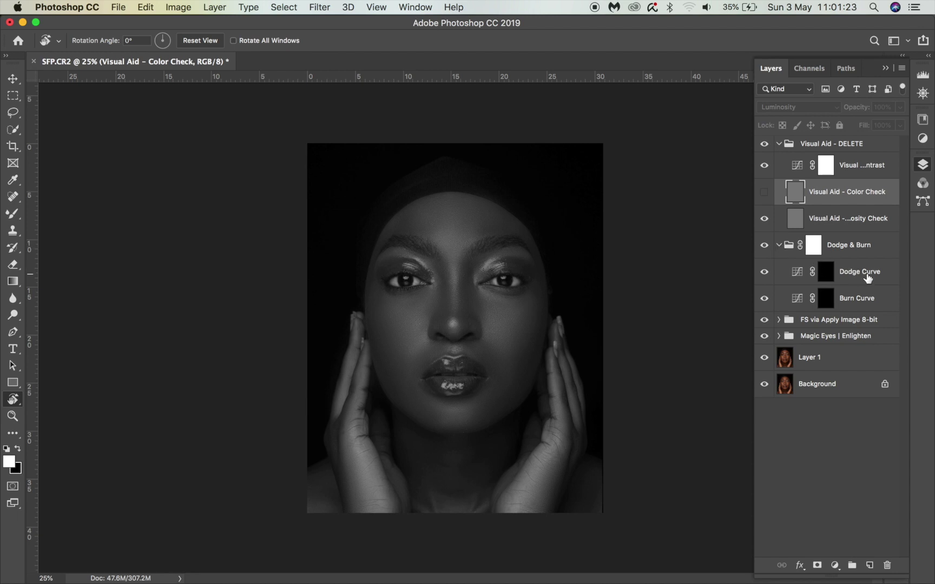
Step: Hide the FS via Apply Image 8-bit group and ready the Brush tool on the Dodge Curve mask
{"action": "left_click", "coordinate": [868, 278]}
{"action": "key", "text": "super+equal"}
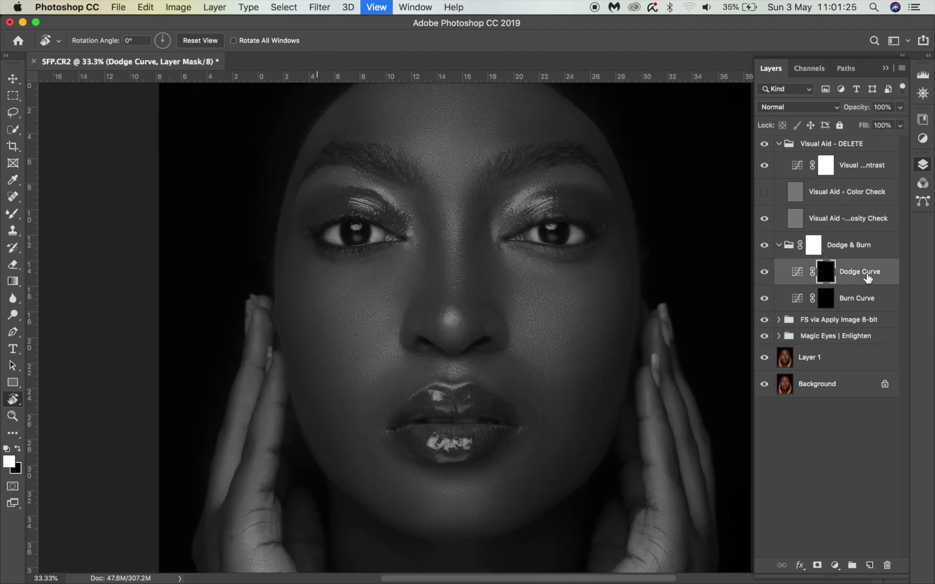
{"action": "key", "text": "super+equal"}
{"action": "key", "text": "super+minus"}
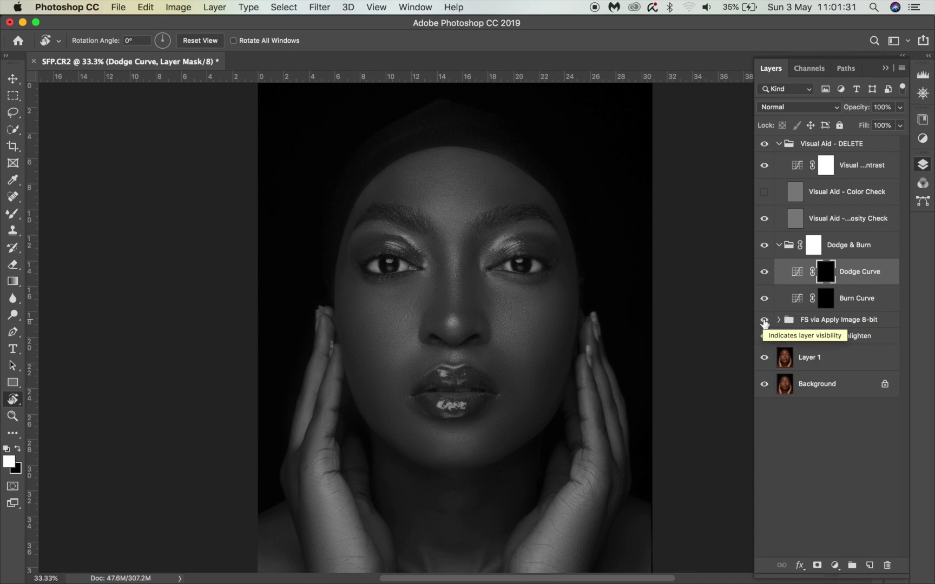
{"action": "left_click", "coordinate": [764, 320]}
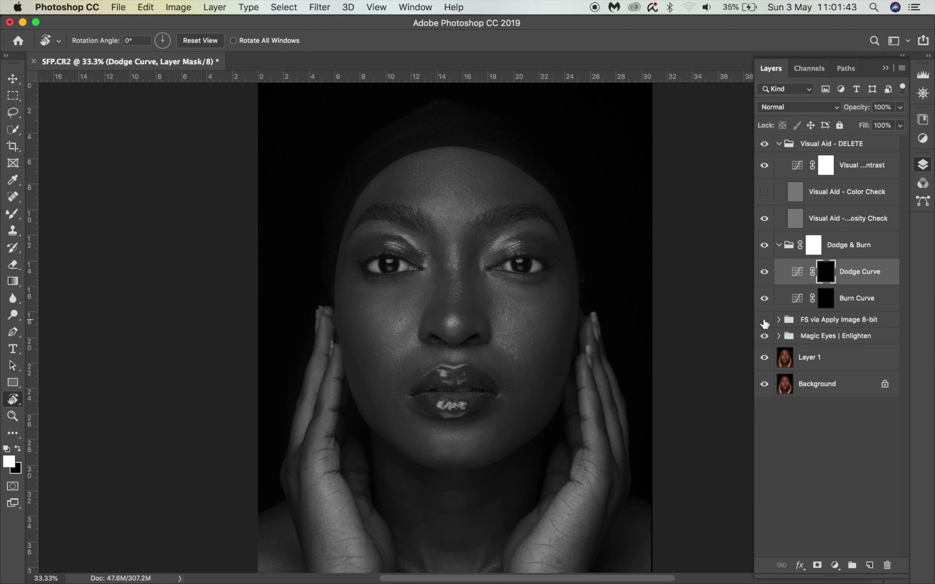
{"action": "left_click", "coordinate": [13, 212]}
{"action": "left_click", "coordinate": [66, 212]}
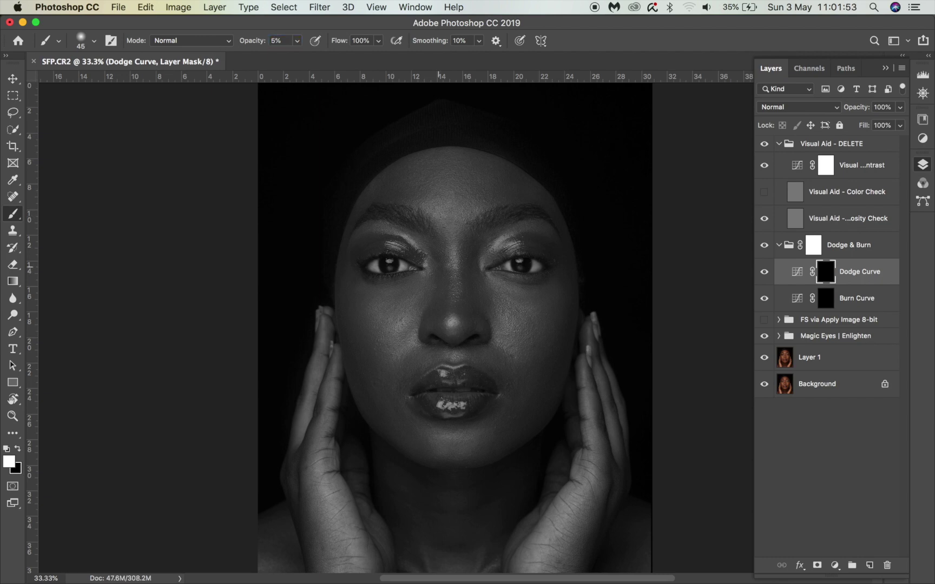
Step: Paint white at 5% opacity on the Dodge Curve mask along the nose bridge up to the forehead
{"action": "key", "text": "bracketright"}
{"action": "key", "text": "bracketright"}
{"action": "key", "text": "bracketright"}
{"action": "key", "text": "bracketright"}
{"action": "key", "text": "bracketright"}
{"action": "key", "text": "bracketright"}
{"action": "key", "text": "bracketright"}
{"action": "key", "text": "bracketright"}
{"action": "key", "text": "bracketright"}
{"action": "mouse_move", "coordinate": [439, 267]}
{"action": "left_mouse_down"}
{"action": "mouse_move", "coordinate": [469, 212]}
{"action": "mouse_move", "coordinate": [441, 207]}
{"action": "mouse_move", "coordinate": [444, 220]}
{"action": "mouse_move", "coordinate": [422, 200]}
{"action": "mouse_move", "coordinate": [471, 217]}
{"action": "mouse_move", "coordinate": [436, 208]}
{"action": "mouse_move", "coordinate": [477, 210]}
{"action": "mouse_move", "coordinate": [439, 213]}
{"action": "mouse_move", "coordinate": [453, 264]}
{"action": "mouse_move", "coordinate": [476, 209]}
{"action": "left_mouse_up"}
Step: Dodge the cheeks and other facial highlights on the Dodge Curve mask, varying the brush size between 500 and 250
{"action": "key", "text": "bracketright"}
{"action": "key", "text": "bracketright"}
{"action": "key", "text": "bracketright"}
{"action": "key", "text": "bracketright"}
{"action": "key", "text": "bracketright"}
{"action": "key", "text": "bracketright"}
{"action": "key", "text": "bracketright"}
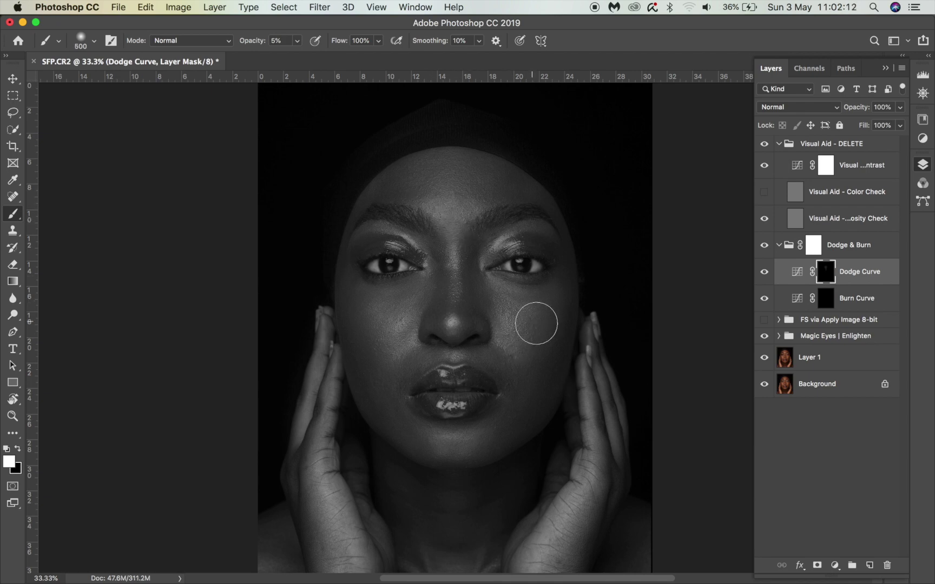
{"action": "key", "text": "bracketleft"}
{"action": "key", "text": "bracketleft"}
{"action": "key", "text": "bracketleft"}
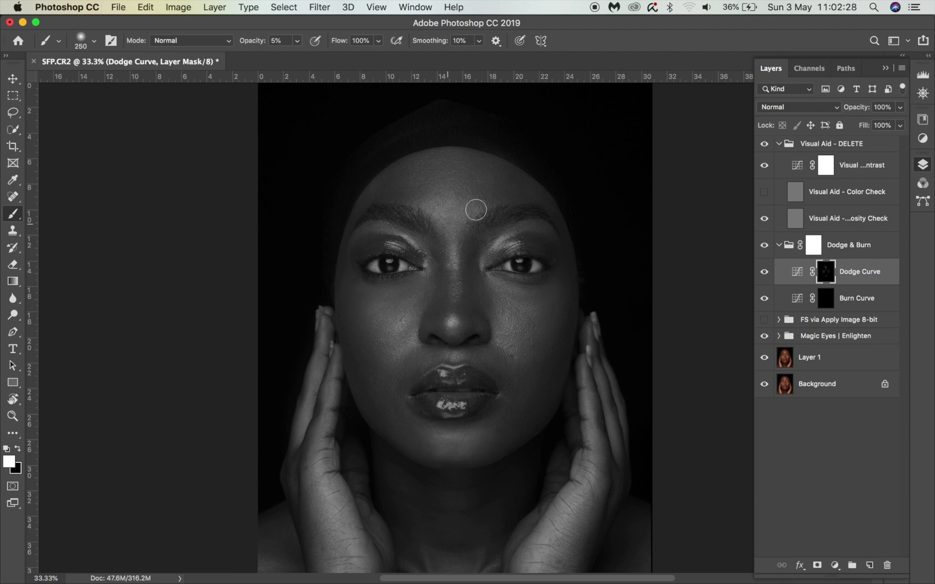
Step: Dodge the hands on the Dodge Curve mask at 5% opacity, varying the brush size between 400 and 175
{"action": "key", "text": "bracketright"}
{"action": "key", "text": "bracketright"}
{"action": "key", "text": "bracketright"}
{"action": "key", "text": "bracketright"}
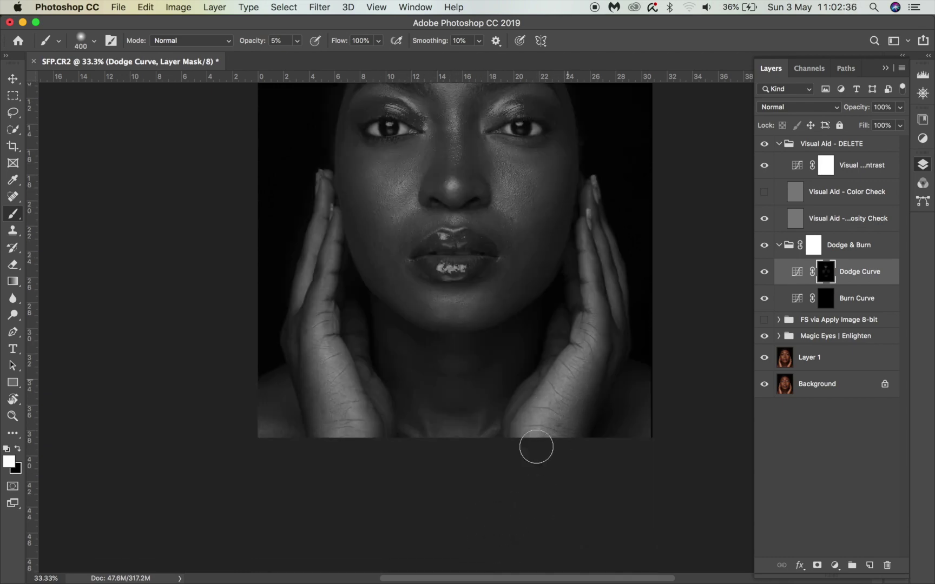
{"action": "key", "text": "bracketright"}
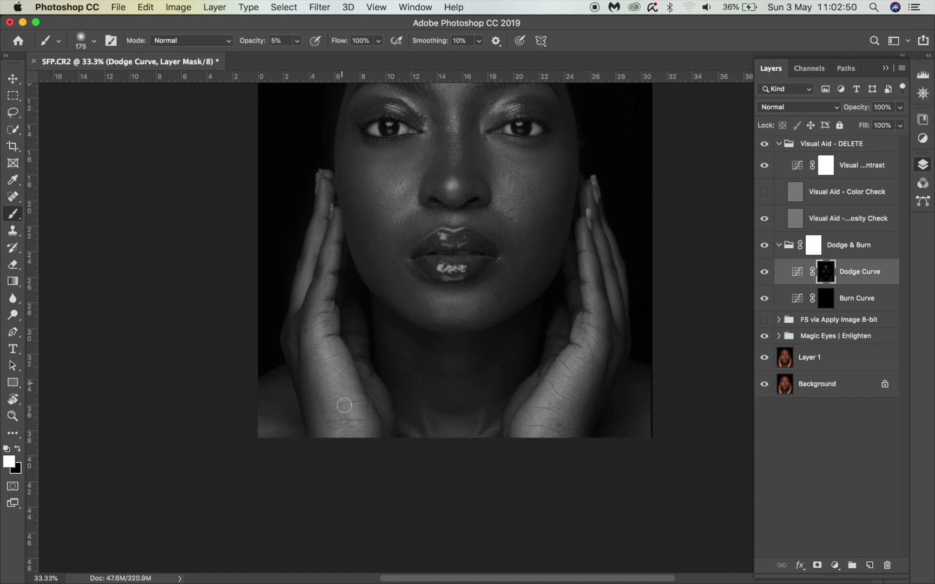
{"action": "key", "text": "bracketright"}
Step: Paint white at 5% opacity on the Burn Curve mask to deepen the face contours, with a brush size up to 400
{"action": "left_click", "coordinate": [855, 303]}
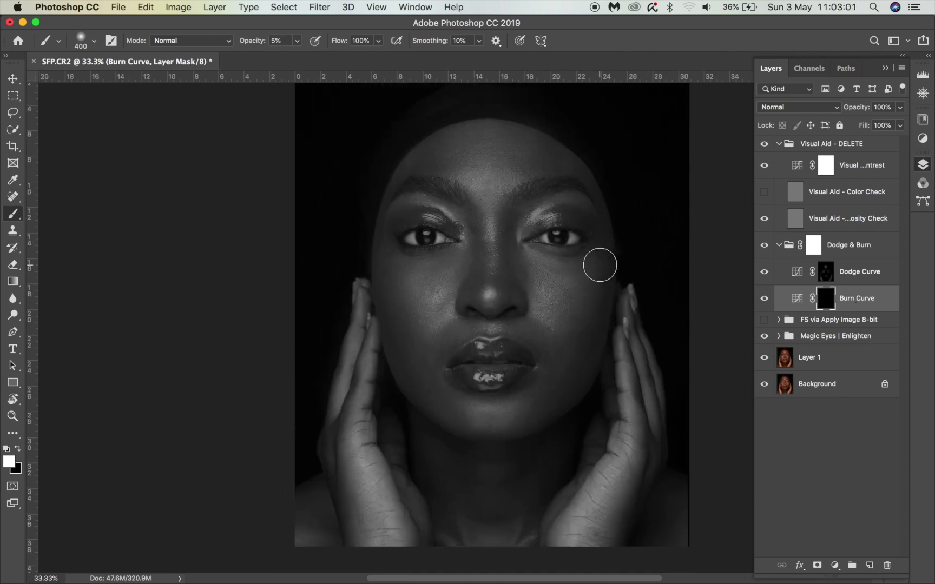
{"action": "mouse_move", "coordinate": [599, 266]}
{"action": "left_mouse_down"}
{"action": "mouse_move", "coordinate": [417, 115]}
{"action": "mouse_move", "coordinate": [457, 106]}
{"action": "mouse_move", "coordinate": [575, 117]}
{"action": "mouse_move", "coordinate": [603, 156]}
{"action": "mouse_move", "coordinate": [314, 206]}
{"action": "mouse_move", "coordinate": [367, 187]}
{"action": "mouse_move", "coordinate": [603, 150]}
{"action": "mouse_move", "coordinate": [581, 386]}
{"action": "mouse_move", "coordinate": [589, 394]}
{"action": "mouse_move", "coordinate": [544, 453]}
{"action": "mouse_move", "coordinate": [528, 422]}
{"action": "mouse_move", "coordinate": [401, 342]}
{"action": "mouse_move", "coordinate": [422, 405]}
{"action": "mouse_move", "coordinate": [406, 369]}
{"action": "mouse_move", "coordinate": [384, 163]}
{"action": "mouse_move", "coordinate": [399, 437]}
{"action": "mouse_move", "coordinate": [482, 569]}
{"action": "mouse_move", "coordinate": [563, 462]}
{"action": "mouse_move", "coordinate": [577, 405]}
{"action": "mouse_move", "coordinate": [440, 441]}
{"action": "mouse_move", "coordinate": [650, 504]}
{"action": "mouse_move", "coordinate": [666, 469]}
{"action": "mouse_move", "coordinate": [691, 477]}
{"action": "mouse_move", "coordinate": [323, 465]}
{"action": "mouse_move", "coordinate": [322, 502]}
{"action": "mouse_move", "coordinate": [319, 427]}
{"action": "mouse_move", "coordinate": [359, 367]}
{"action": "mouse_move", "coordinate": [335, 373]}
{"action": "mouse_move", "coordinate": [325, 432]}
{"action": "mouse_move", "coordinate": [404, 459]}
{"action": "mouse_move", "coordinate": [394, 397]}
{"action": "mouse_move", "coordinate": [416, 433]}
{"action": "mouse_move", "coordinate": [505, 489]}
{"action": "mouse_move", "coordinate": [601, 376]}
{"action": "mouse_move", "coordinate": [585, 430]}
{"action": "mouse_move", "coordinate": [518, 558]}
{"action": "mouse_move", "coordinate": [386, 395]}
{"action": "mouse_move", "coordinate": [360, 274]}
{"action": "mouse_move", "coordinate": [485, 306]}
{"action": "mouse_move", "coordinate": [489, 293]}
{"action": "mouse_move", "coordinate": [475, 268]}
{"action": "mouse_move", "coordinate": [484, 312]}
{"action": "mouse_move", "coordinate": [510, 245]}
{"action": "mouse_move", "coordinate": [519, 255]}
{"action": "mouse_move", "coordinate": [572, 219]}
{"action": "mouse_move", "coordinate": [399, 222]}
{"action": "mouse_move", "coordinate": [475, 232]}
{"action": "mouse_move", "coordinate": [384, 186]}
{"action": "mouse_move", "coordinate": [427, 195]}
{"action": "mouse_move", "coordinate": [513, 257]}
{"action": "mouse_move", "coordinate": [526, 197]}
{"action": "mouse_move", "coordinate": [584, 194]}
{"action": "mouse_move", "coordinate": [545, 179]}
{"action": "mouse_move", "coordinate": [447, 186]}
{"action": "mouse_move", "coordinate": [462, 202]}
{"action": "mouse_move", "coordinate": [426, 170]}
{"action": "left_mouse_up"}
{"action": "key", "text": "bracketleft"}
{"action": "key", "text": "bracketleft"}
{"action": "key", "text": "bracketright"}
{"action": "key", "text": "bracketright"}
{"action": "key", "text": "bracketleft"}
{"action": "key", "text": "bracketleft"}
{"action": "key", "text": "bracketright"}
{"action": "key", "text": "bracketright"}
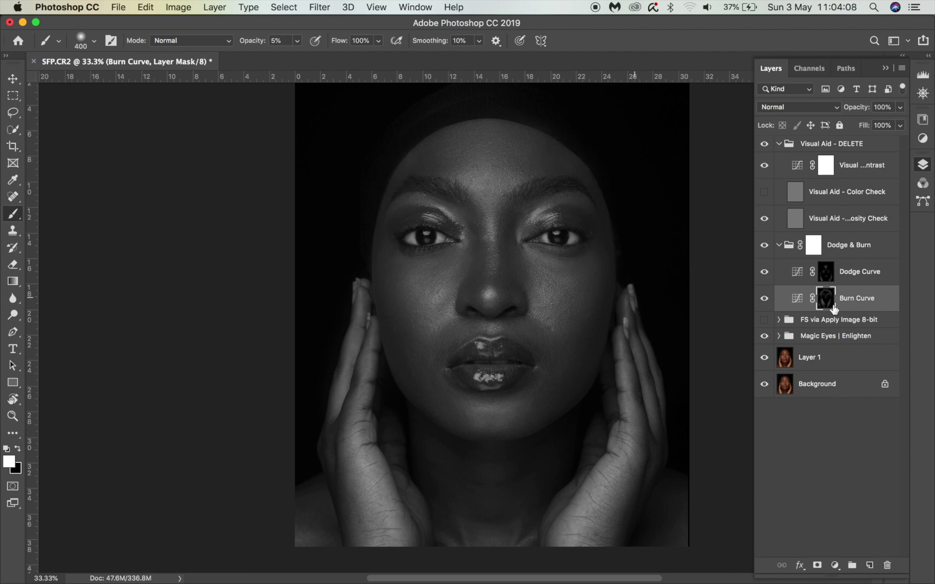
Step: Collapse the Dodge & Burn and Visual Aid - DELETE groups and show the FS via Apply Image 8-bit group
{"action": "left_click", "coordinate": [778, 245]}
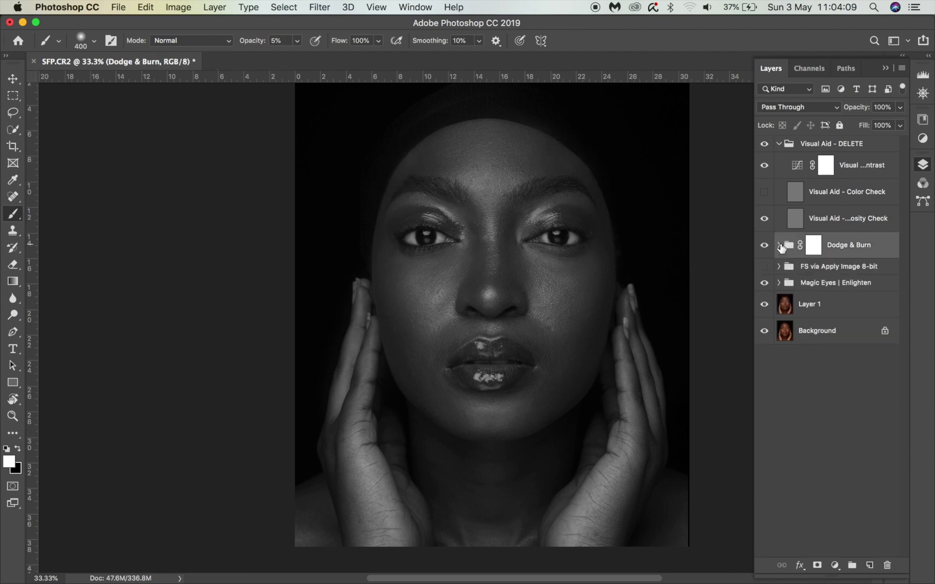
{"action": "left_click", "coordinate": [778, 144]}
{"action": "left_click", "coordinate": [764, 187]}
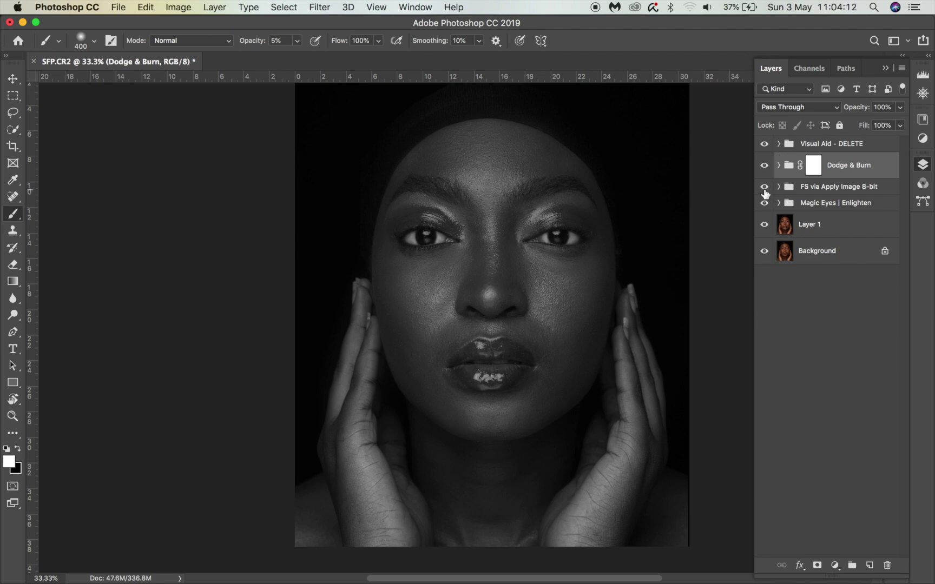
{"action": "key", "text": "super+minus"}
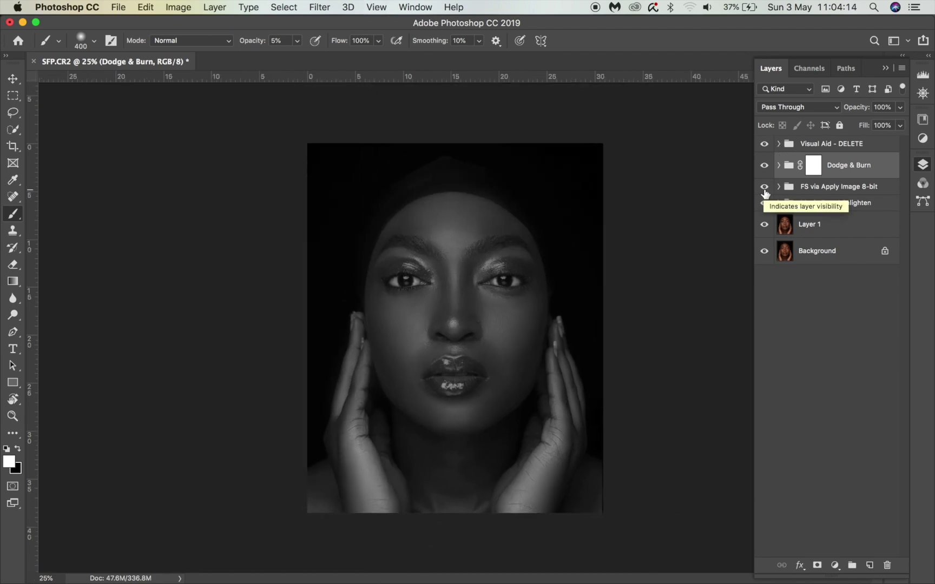
{"action": "key", "text": "super+plus"}
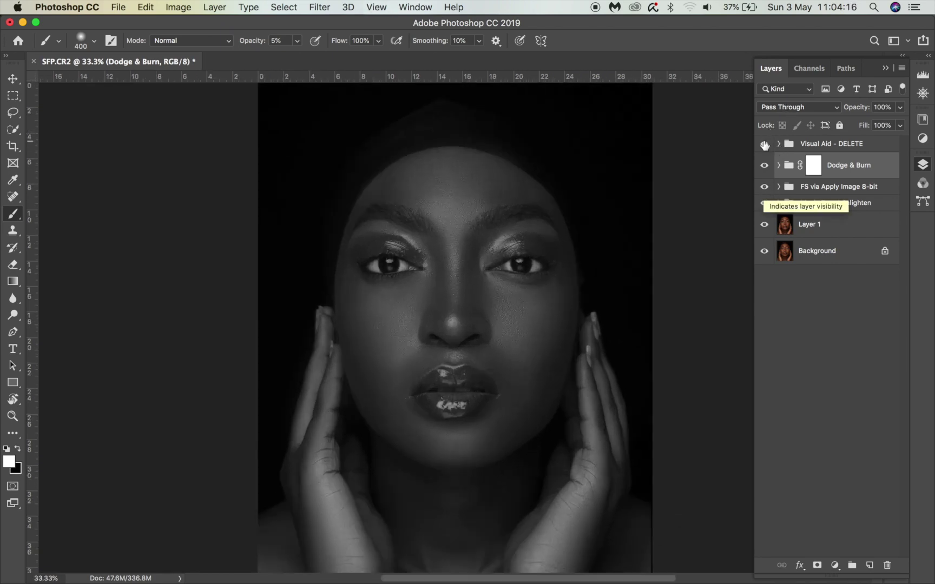
Step: Hide the Visual Aid - DELETE group and compare the color portrait with and without the Dodge & Burn group
{"action": "left_click", "coordinate": [765, 144]}
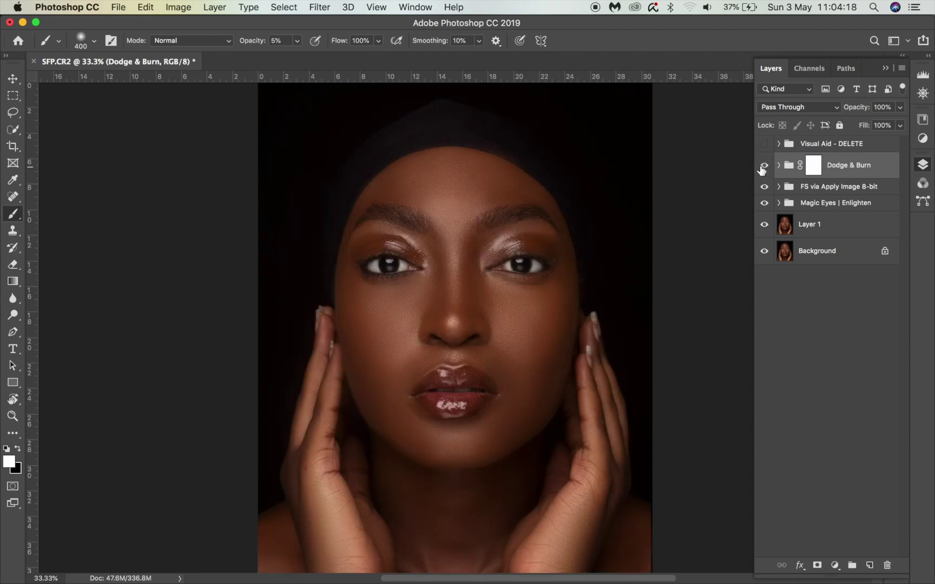
{"action": "left_click", "coordinate": [763, 168]}
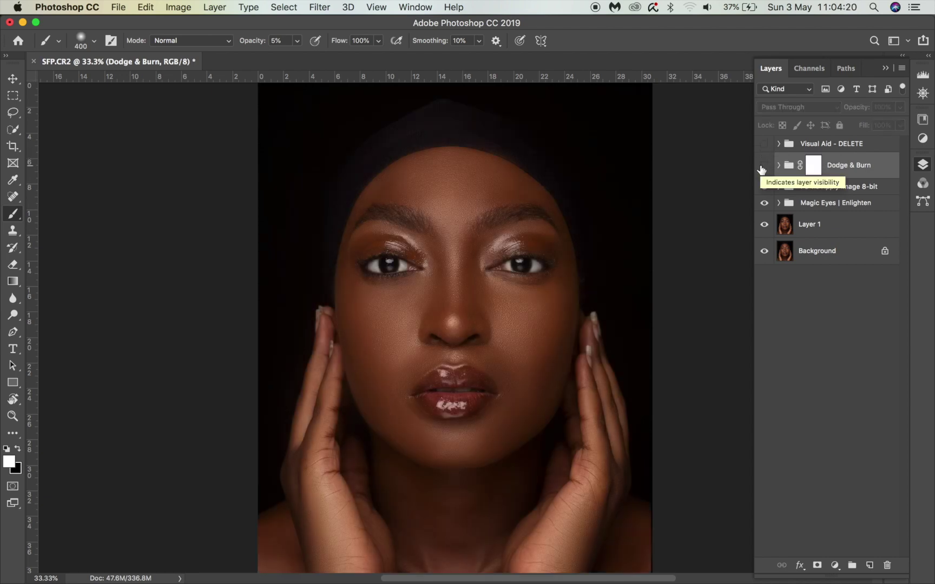
{"action": "left_click", "coordinate": [762, 168]}
{"action": "left_click", "coordinate": [762, 168]}
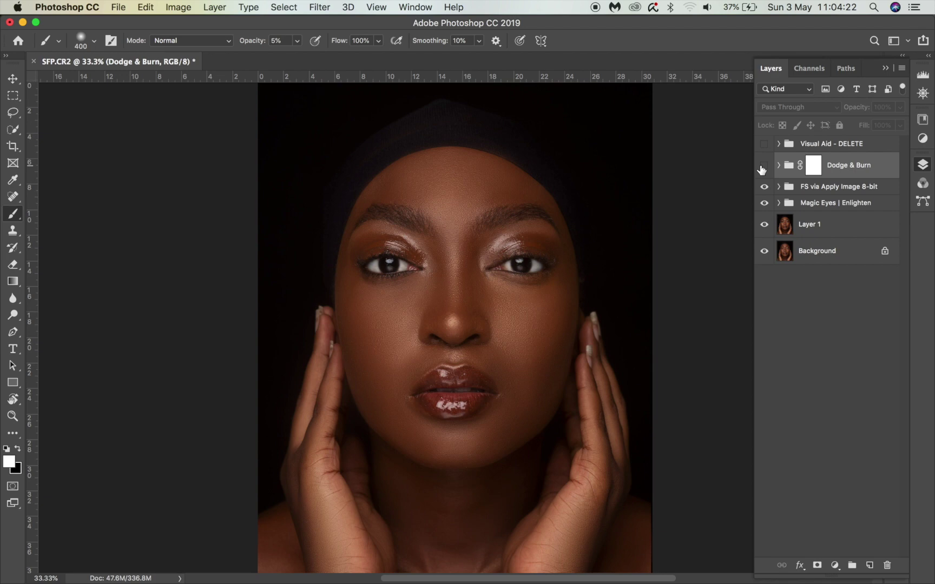
{"action": "left_click", "coordinate": [762, 168]}
{"action": "left_click", "coordinate": [763, 168]}
{"action": "left_click", "coordinate": [762, 168]}
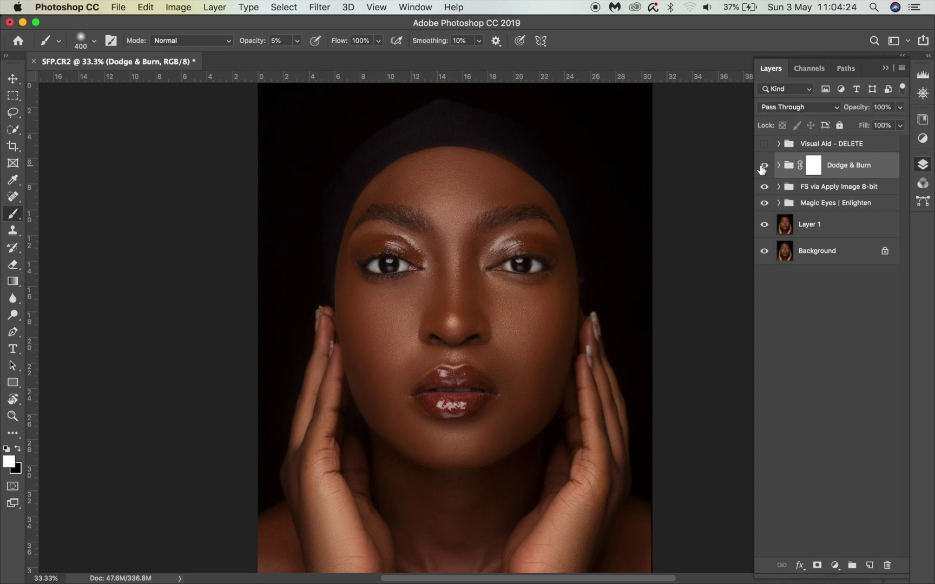
{"action": "left_click", "coordinate": [762, 168]}
{"action": "left_click", "coordinate": [762, 168]}
Step: Set the FS via Apply Image 8-bit group's opacity to 90% and compare the skin with and without it
{"action": "left_click", "coordinate": [806, 189]}
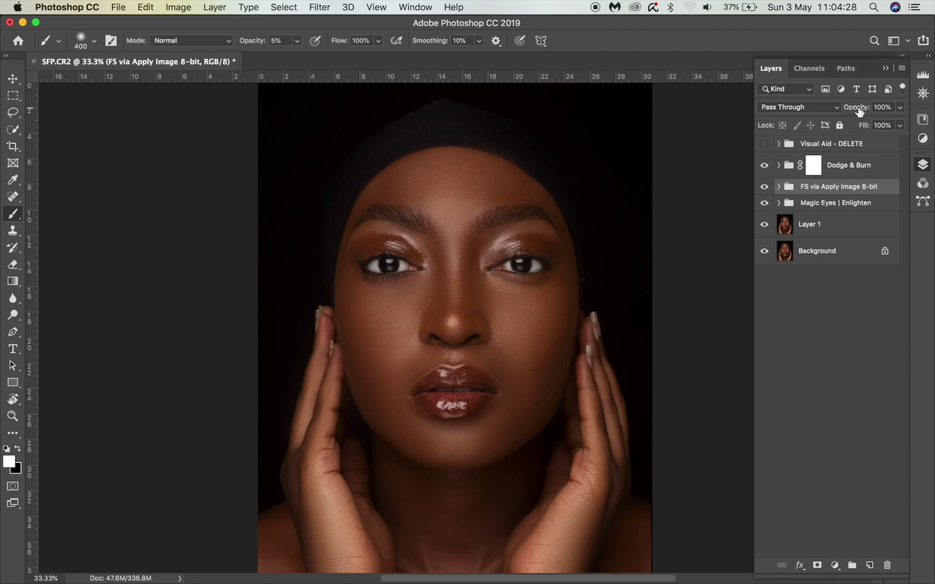
{"action": "left_click_drag", "start_coordinate": [848, 110], "coordinate": [851, 111]}
{"action": "left_click", "coordinate": [760, 188]}
{"action": "left_click", "coordinate": [760, 188]}
{"action": "left_click", "coordinate": [763, 187]}
{"action": "left_click", "coordinate": [763, 187]}
{"action": "left_click", "coordinate": [762, 187]}
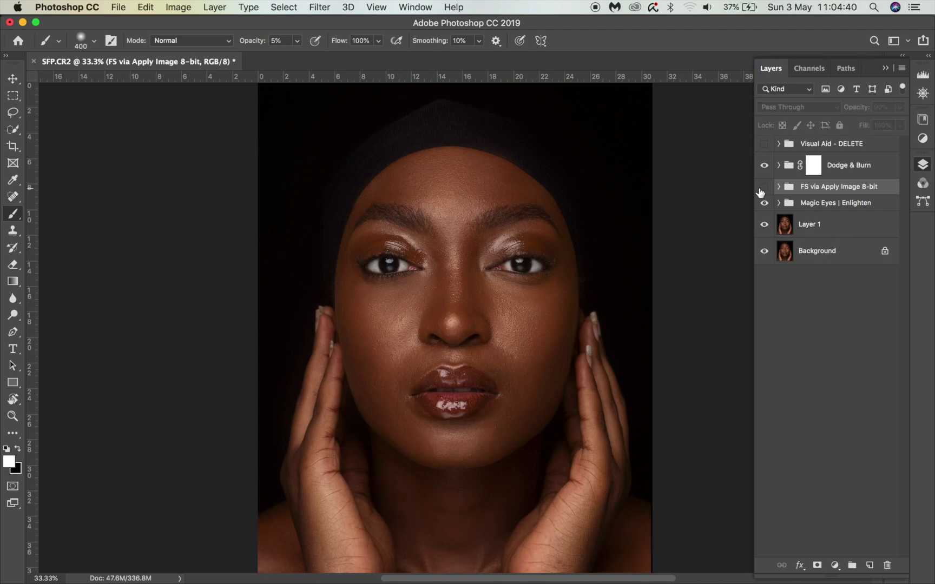
{"action": "left_click", "coordinate": [763, 187]}
{"action": "left_click", "coordinate": [763, 187]}
{"action": "left_click", "coordinate": [763, 187]}
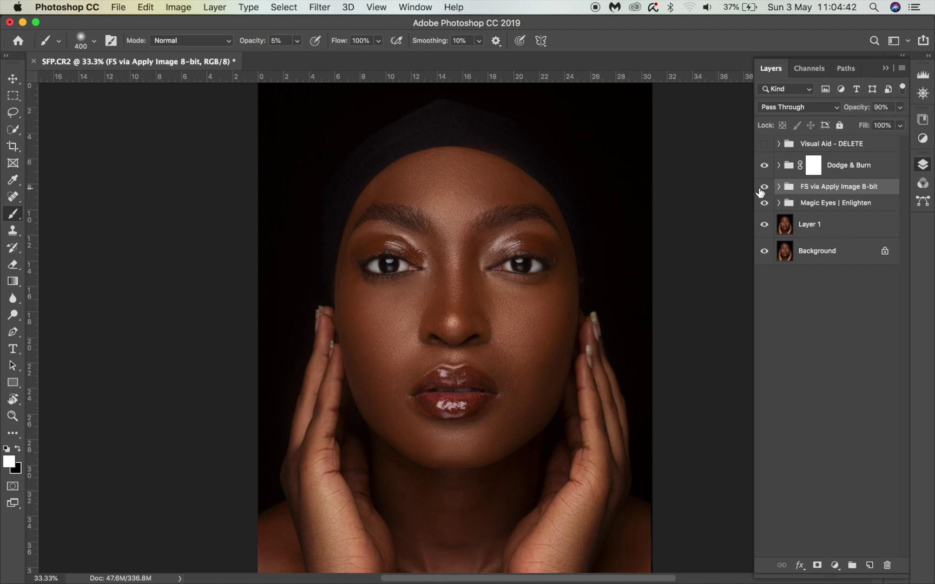
Step: Check the portrait with the Visual Aid - DELETE group shown, and delete that group
{"action": "left_click", "coordinate": [764, 144]}
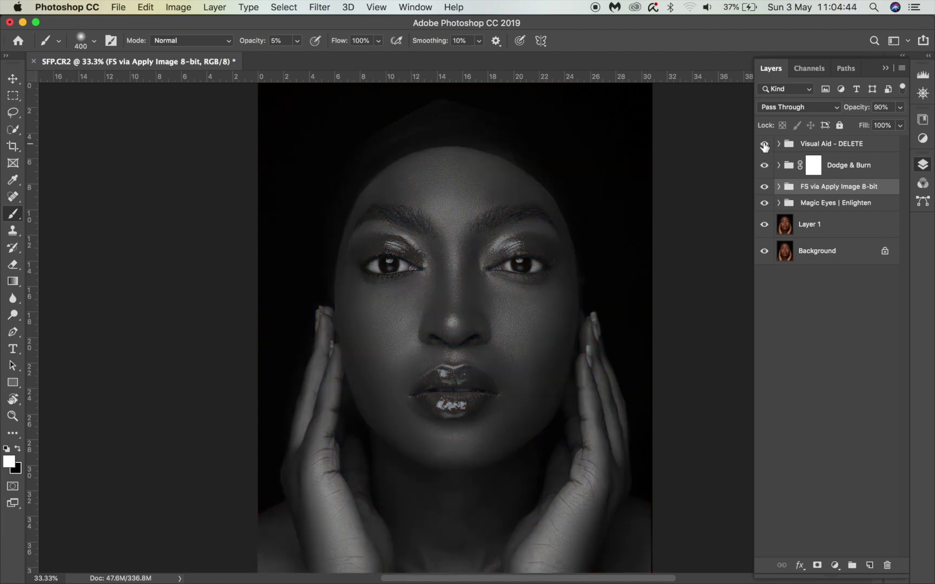
{"action": "left_click", "coordinate": [763, 144]}
{"action": "left_click", "coordinate": [805, 145]}
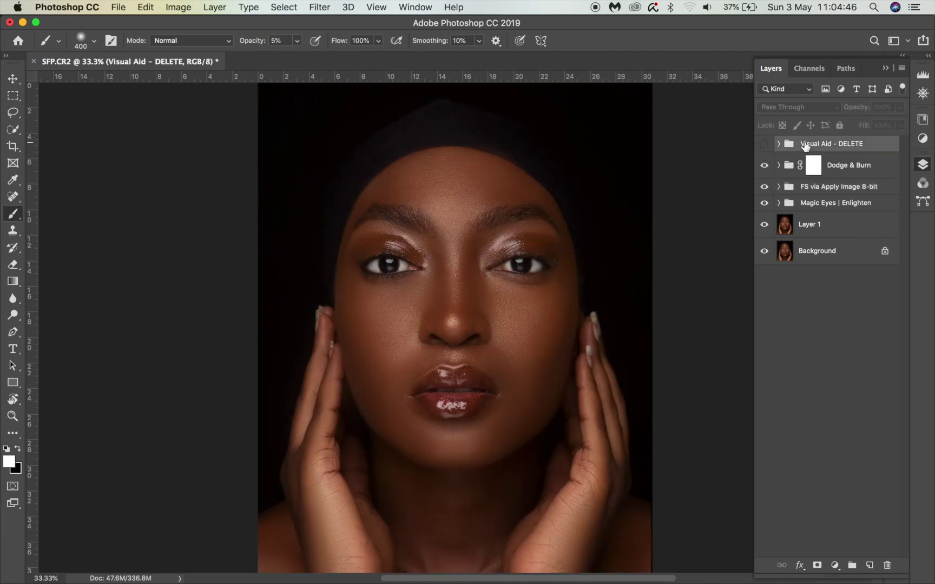
{"action": "key", "text": "Delete"}
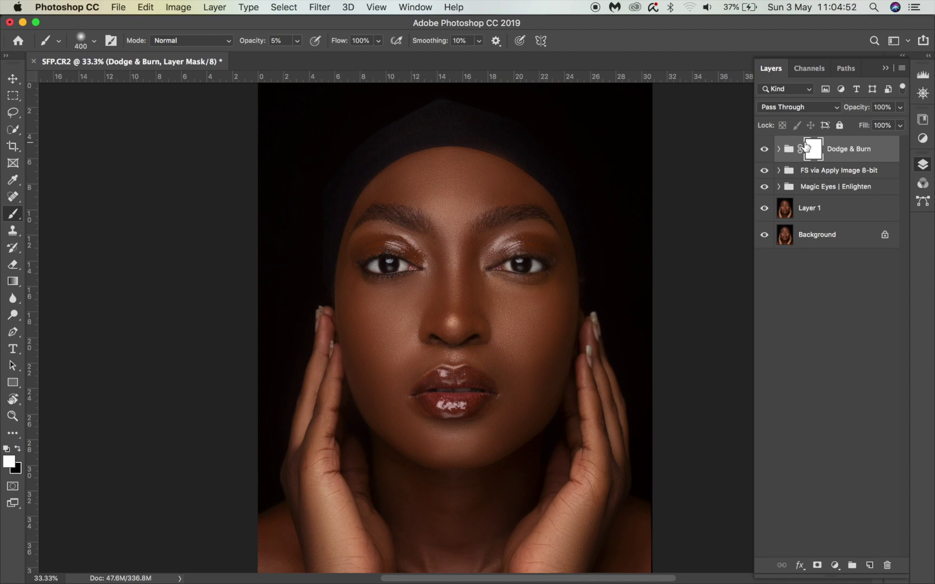
Step: Add a Gradient Map adjustment layer above the Dodge & Burn group and replace the gradient presets with the Photographic Toning set
{"action": "left_click", "coordinate": [834, 568]}
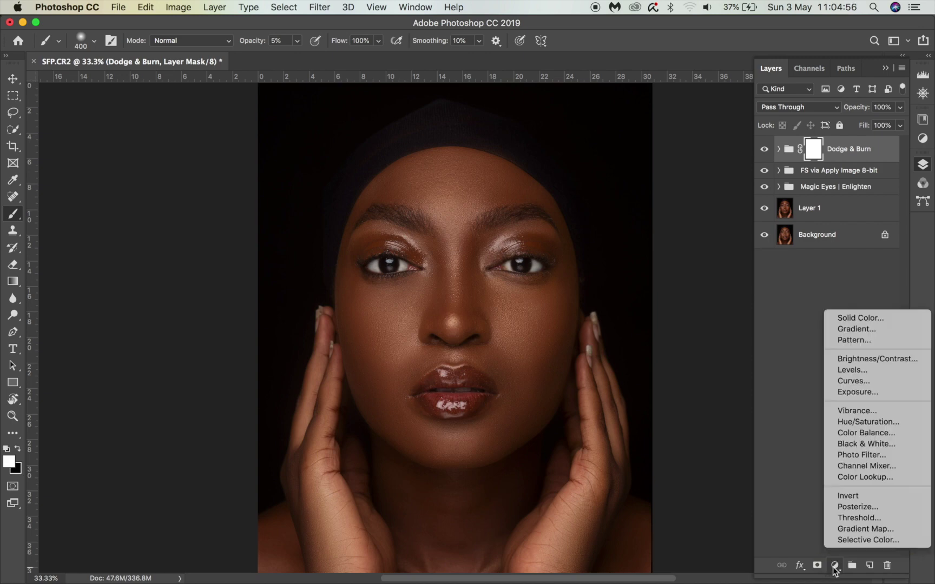
{"action": "left_click", "coordinate": [842, 530]}
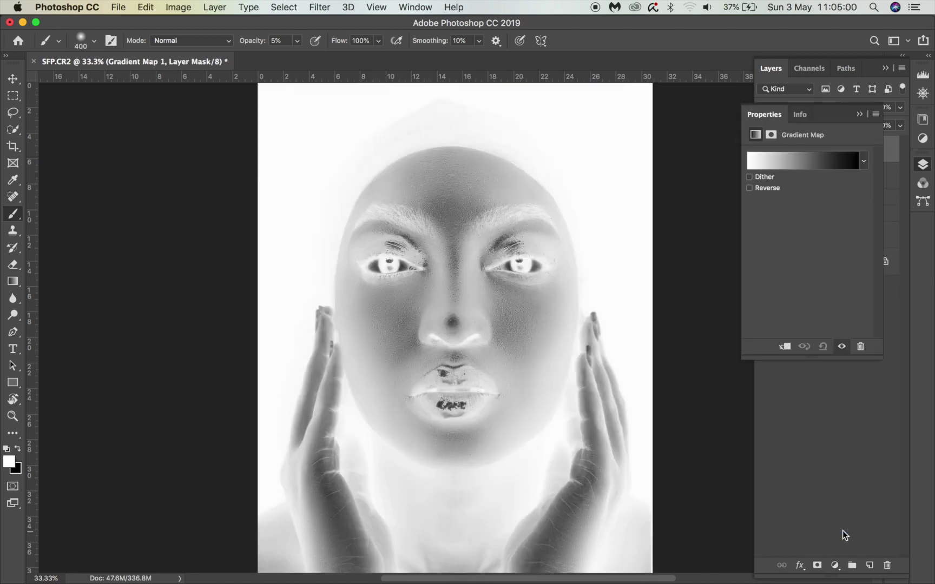
{"action": "left_click", "coordinate": [864, 163]}
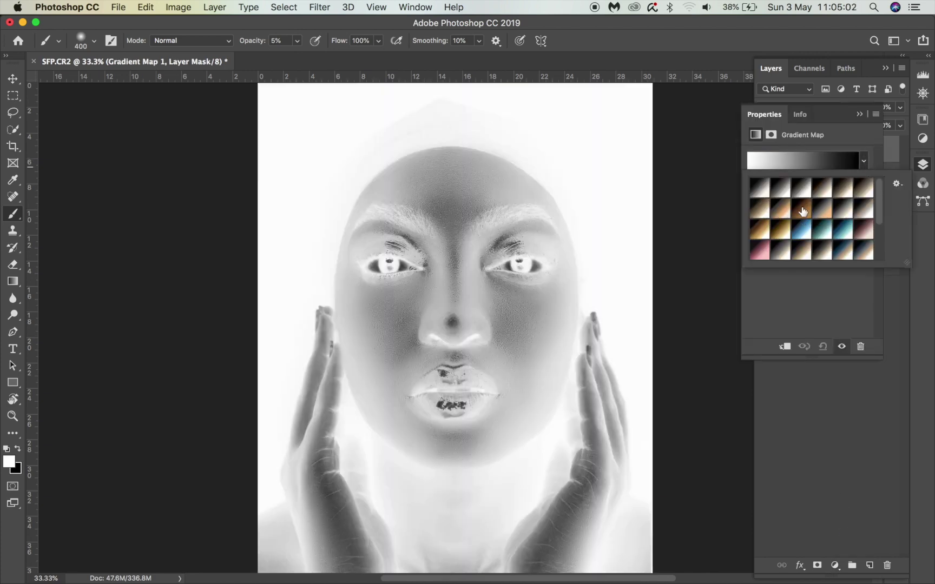
{"action": "left_click", "coordinate": [801, 208]}
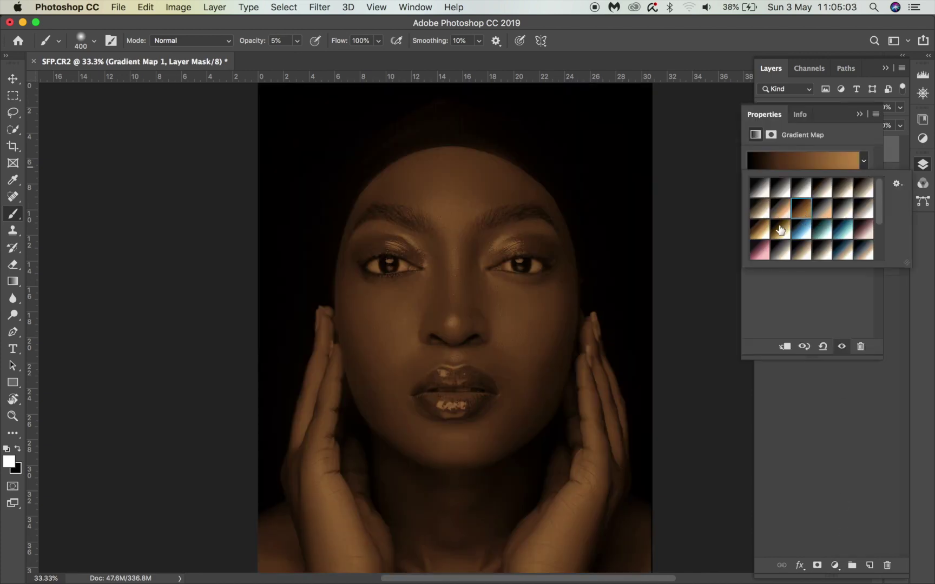
{"action": "left_click", "coordinate": [897, 184]}
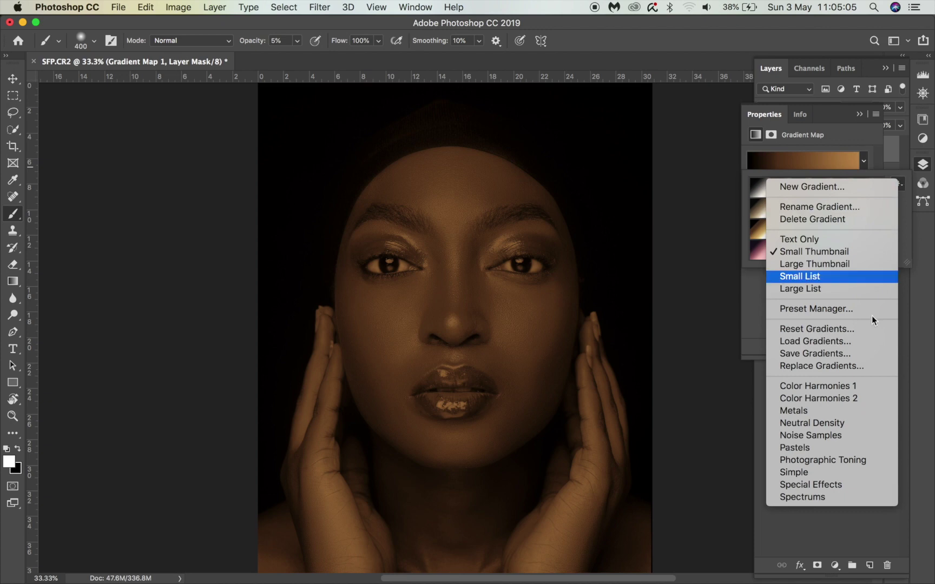
{"action": "left_click", "coordinate": [833, 460]}
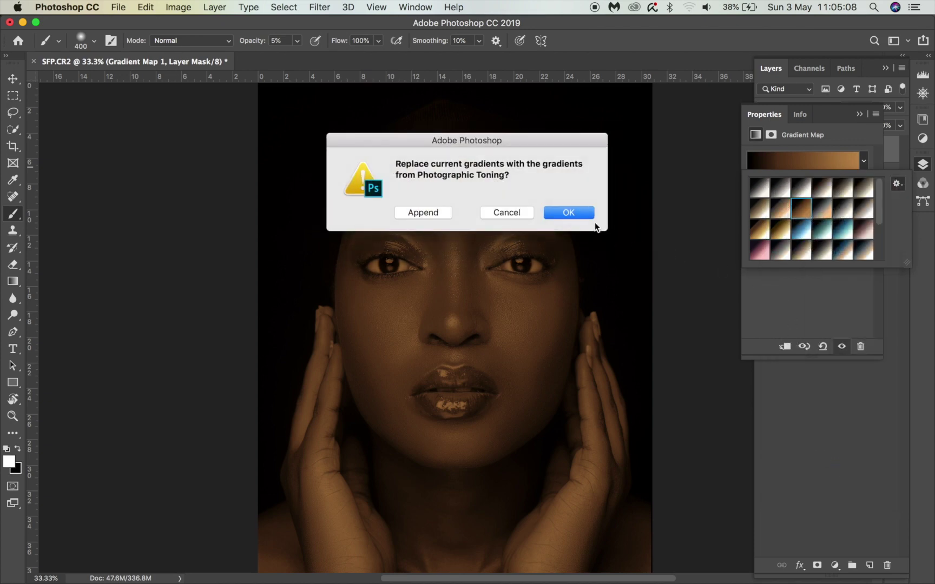
{"action": "left_click", "coordinate": [576, 212]}
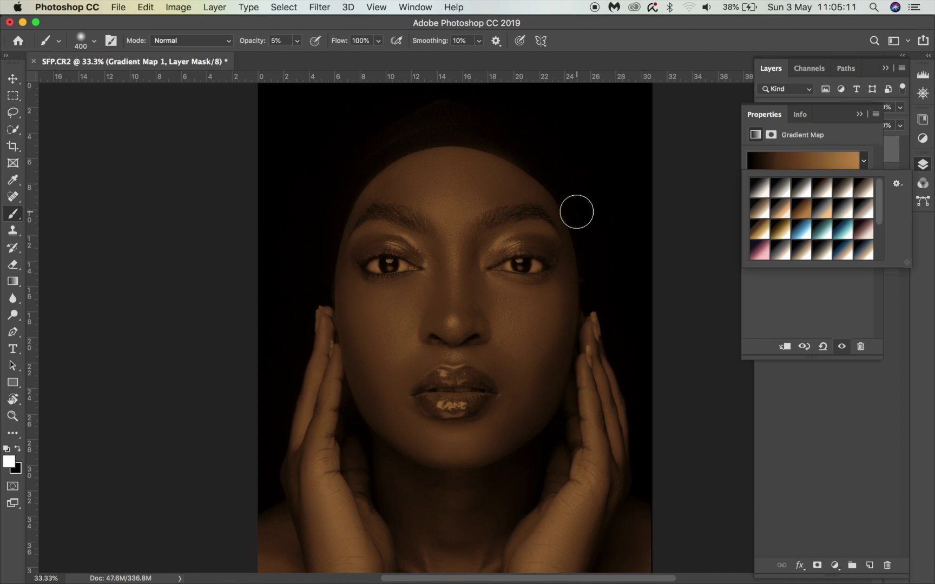
Step: Apply the black-to-gold gradient preset to the Gradient Map and set its layer's blend mode to Overlay
{"action": "left_click", "coordinate": [773, 237]}
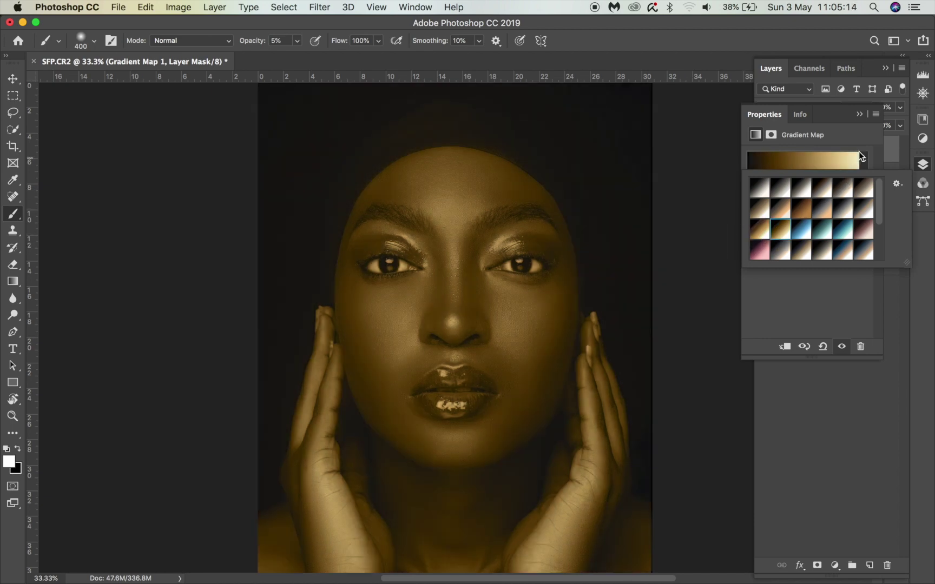
{"action": "left_click", "coordinate": [860, 114]}
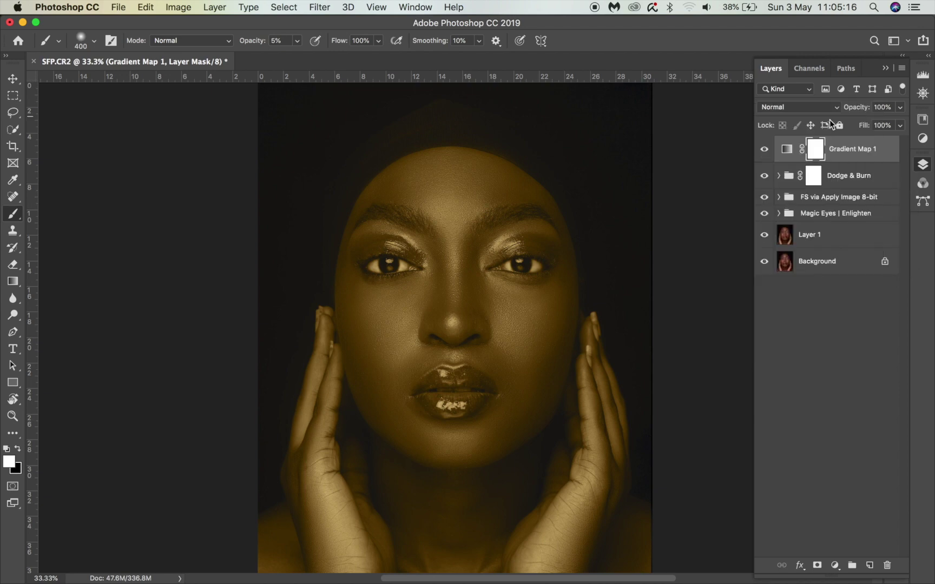
{"action": "left_click", "coordinate": [810, 108]}
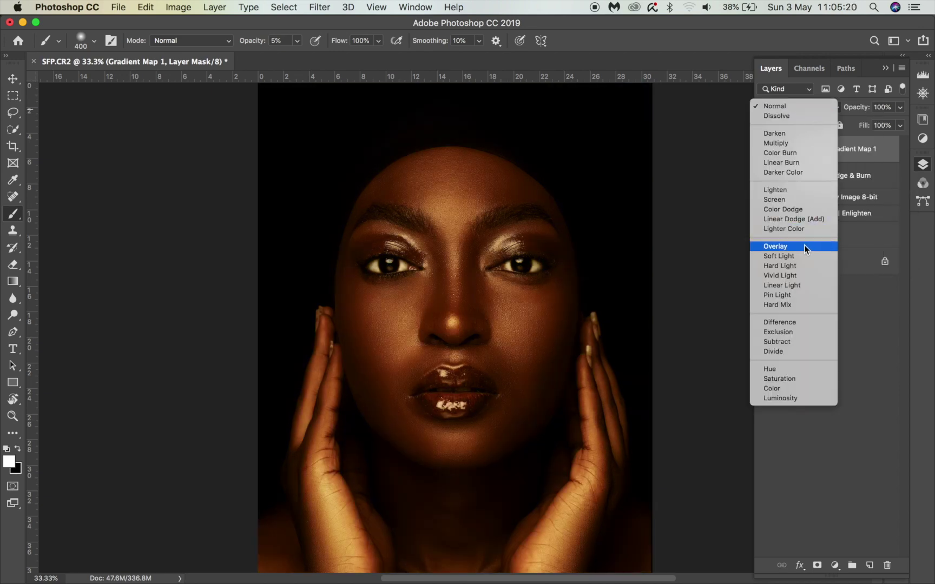
{"action": "left_click", "coordinate": [804, 246]}
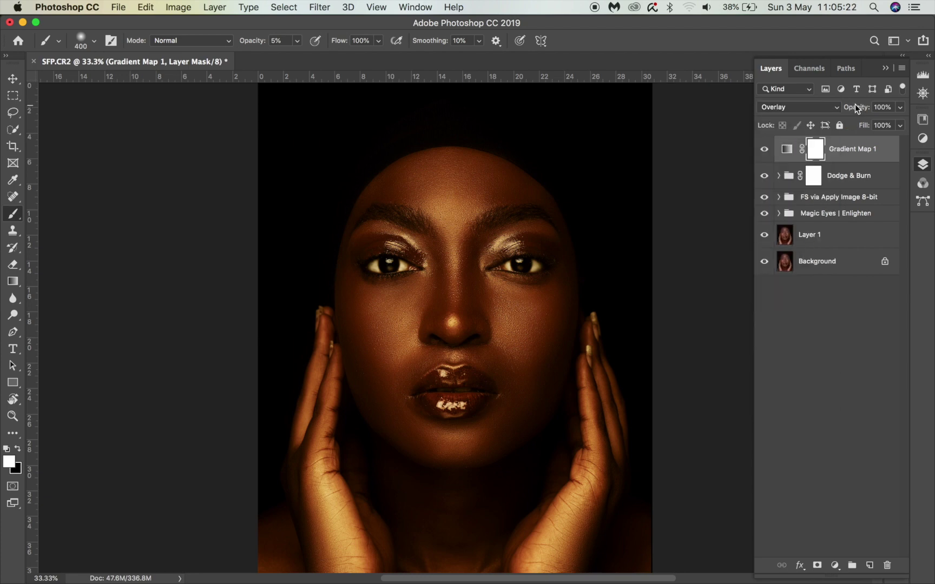
Step: Lower the Gradient Map layer's opacity to about 21% and compare the portrait with and without it
{"action": "left_click_drag", "start_coordinate": [854, 104], "coordinate": [805, 115]}
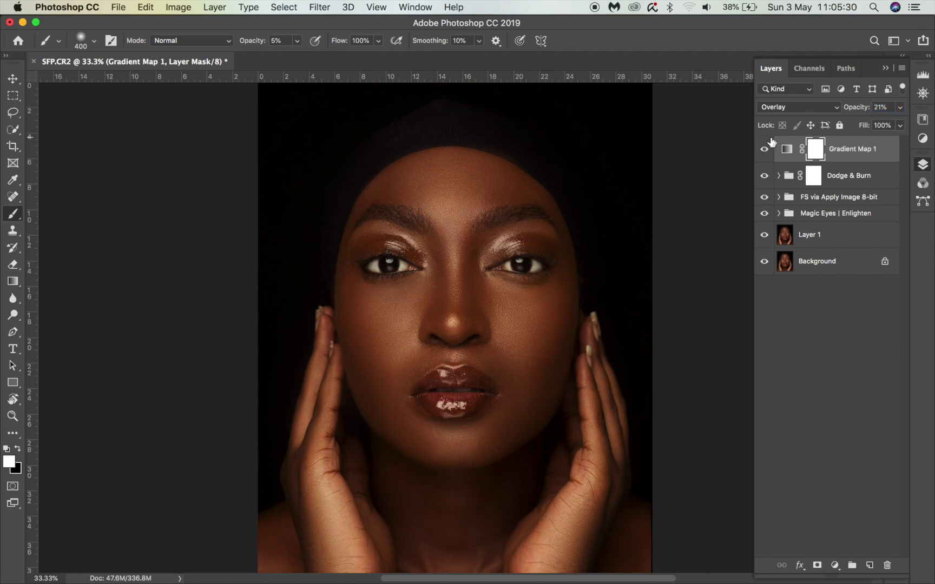
{"action": "left_click", "coordinate": [764, 150]}
{"action": "left_click", "coordinate": [765, 152]}
{"action": "left_click", "coordinate": [765, 151]}
{"action": "left_click", "coordinate": [765, 151]}
{"action": "left_click_drag", "start_coordinate": [856, 107], "coordinate": [856, 107]}
{"action": "left_click", "coordinate": [763, 154]}
{"action": "left_click", "coordinate": [763, 155]}
Step: Add a Selective Color adjustment layer above the Gradient Map and set Black in the Blacks range to +9%
{"action": "left_click", "coordinate": [835, 565]}
{"action": "left_click", "coordinate": [850, 540]}
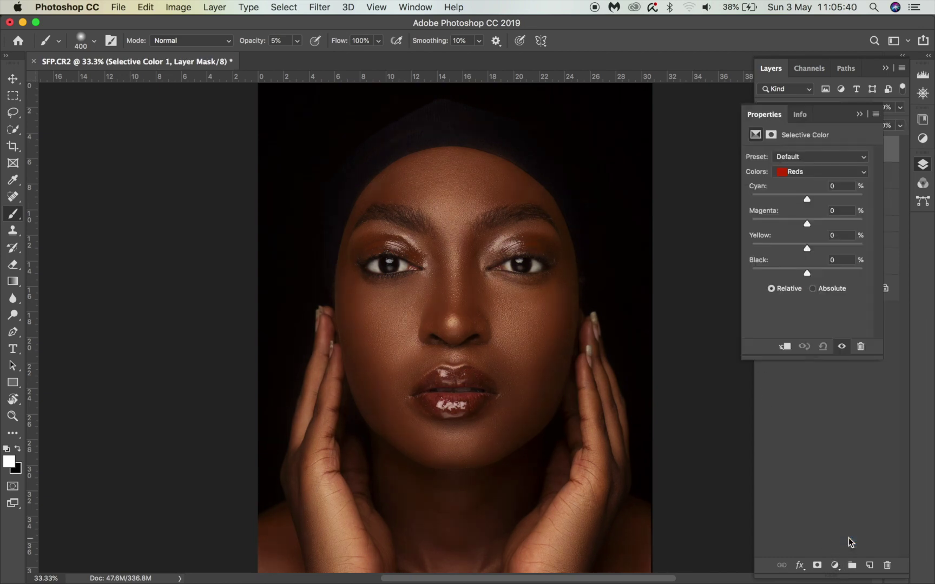
{"action": "left_click", "coordinate": [803, 171]}
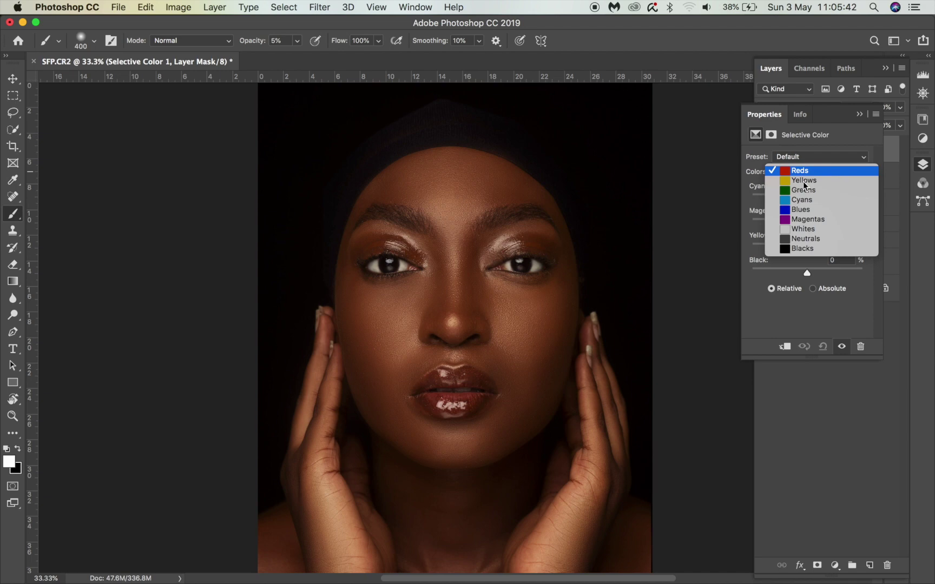
{"action": "left_click", "coordinate": [803, 235]}
{"action": "key", "text": "super+minus"}
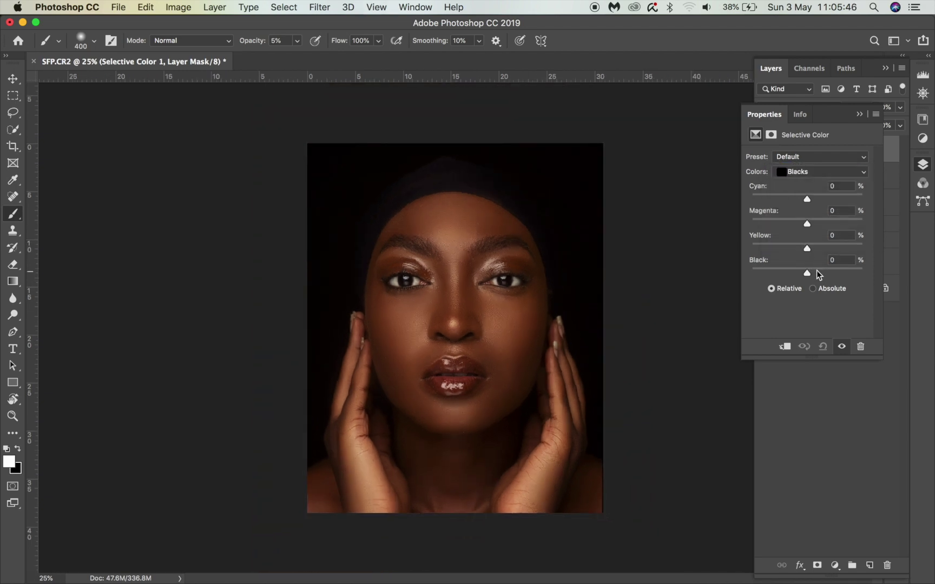
{"action": "left_click_drag", "start_coordinate": [816, 271], "coordinate": [811, 274]}
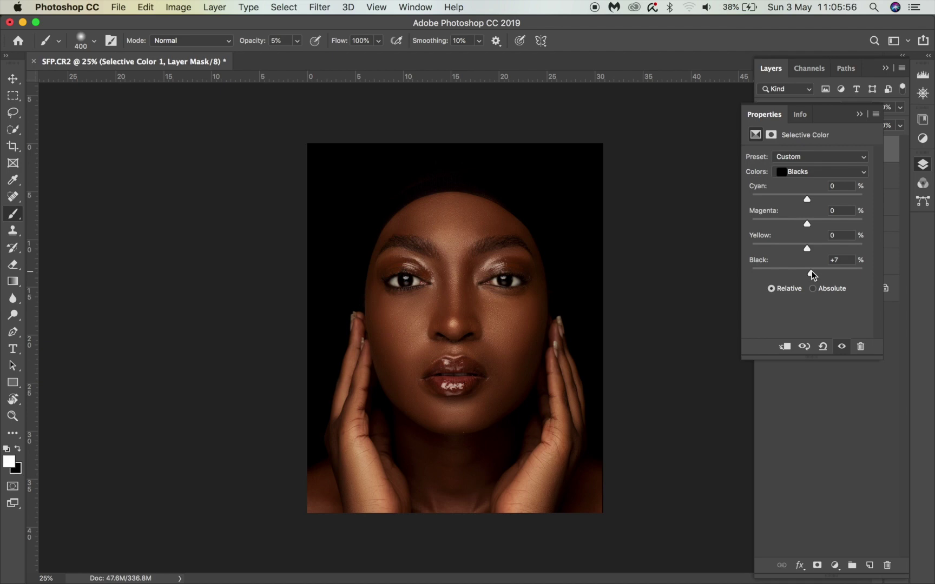
{"action": "left_click_drag", "start_coordinate": [812, 274], "coordinate": [814, 275]}
Step: In the Selective Color Reds, set Cyan to +3%, Magenta to +1% and Yellow to -8%, and raise Black slightly
{"action": "left_click", "coordinate": [807, 177]}
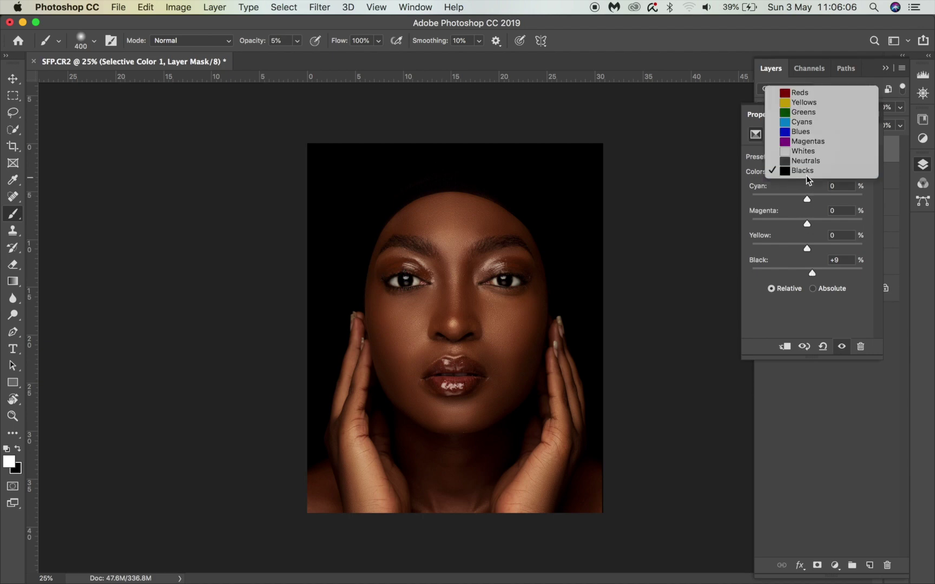
{"action": "left_click", "coordinate": [799, 94]}
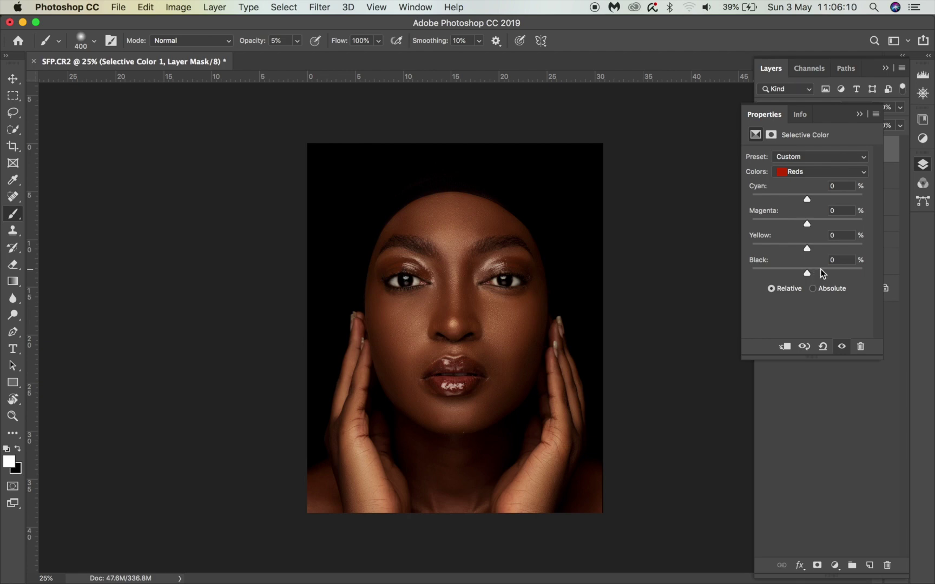
{"action": "left_click_drag", "start_coordinate": [820, 269], "coordinate": [814, 272]}
{"action": "left_click_drag", "start_coordinate": [811, 199], "coordinate": [815, 200]}
{"action": "left_click_drag", "start_coordinate": [799, 250], "coordinate": [799, 250]}
{"action": "left_click_drag", "start_coordinate": [800, 250], "coordinate": [807, 220]}
Step: In the Selective Color Yellows, set Yellow to -10% and Black to about +14%
{"action": "left_click", "coordinate": [812, 172]}
{"action": "left_click", "coordinate": [800, 194]}
{"action": "left_click_drag", "start_coordinate": [806, 249], "coordinate": [802, 251]}
{"action": "left_click_drag", "start_coordinate": [814, 273], "coordinate": [815, 273]}
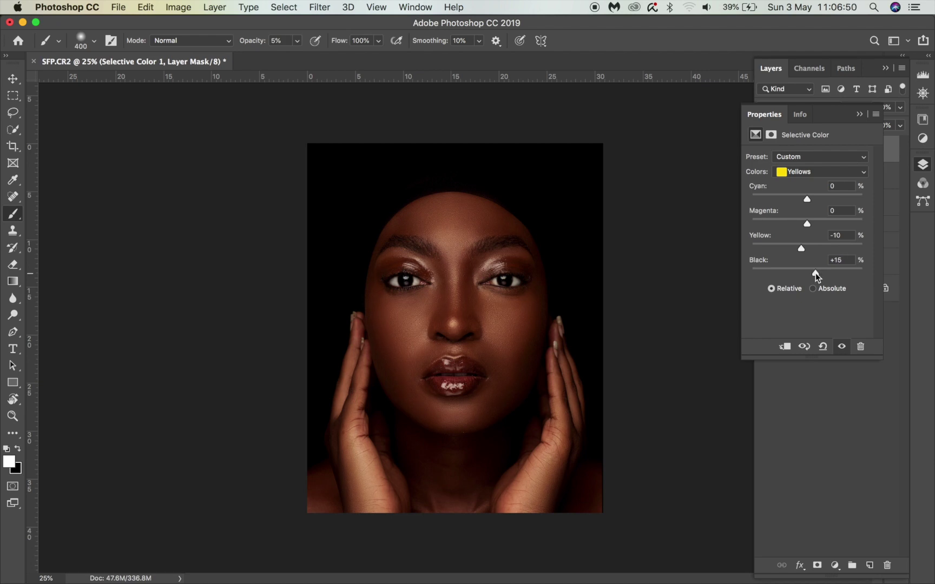
Step: Readjust the Selective Color Blacks range, setting its Black value to +7%
{"action": "left_click", "coordinate": [810, 176]}
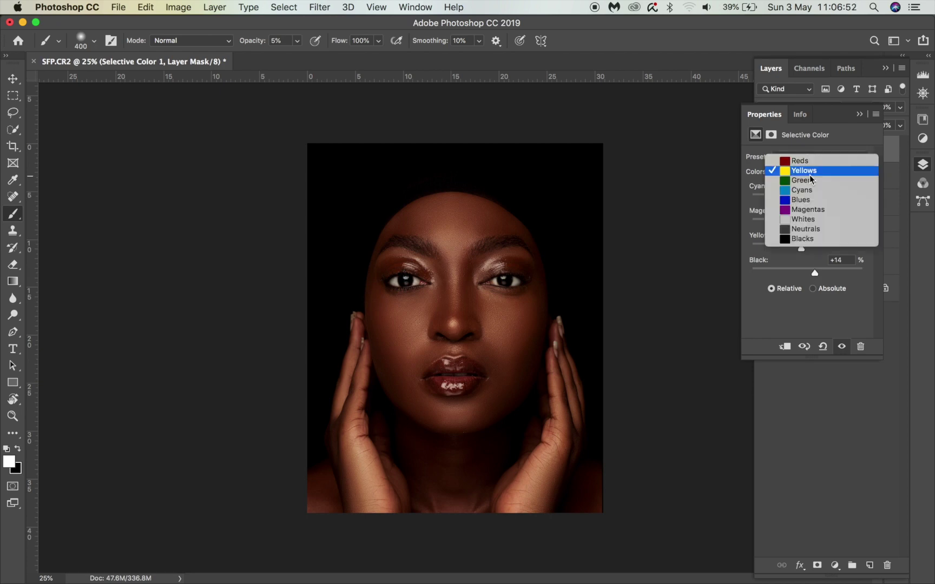
{"action": "left_click", "coordinate": [804, 239]}
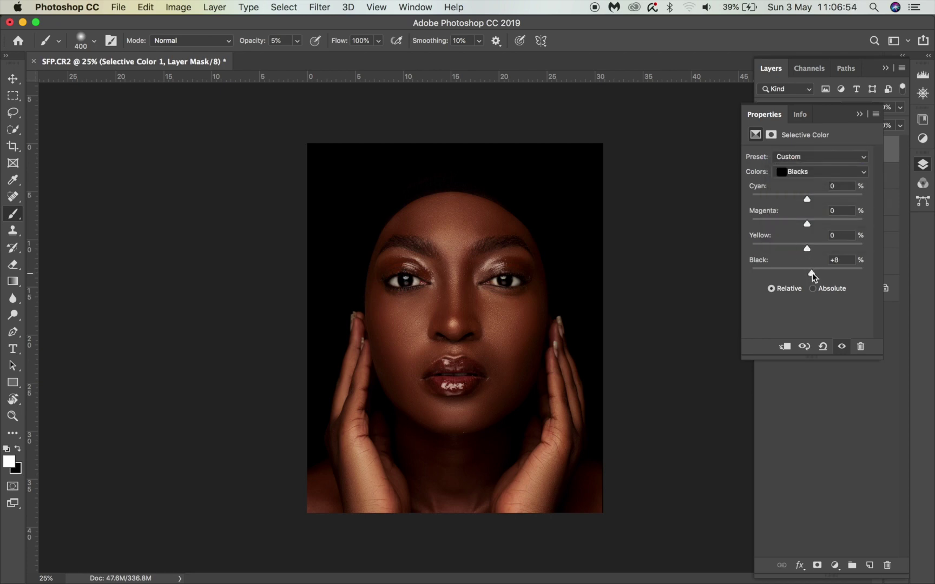
{"action": "left_click_drag", "start_coordinate": [812, 273], "coordinate": [809, 272]}
{"action": "left_click_drag", "start_coordinate": [811, 272], "coordinate": [812, 272]}
Step: Fine-tune the Yellow and Cyan amounts in the Selective Color Yellows range
{"action": "left_click", "coordinate": [821, 174]}
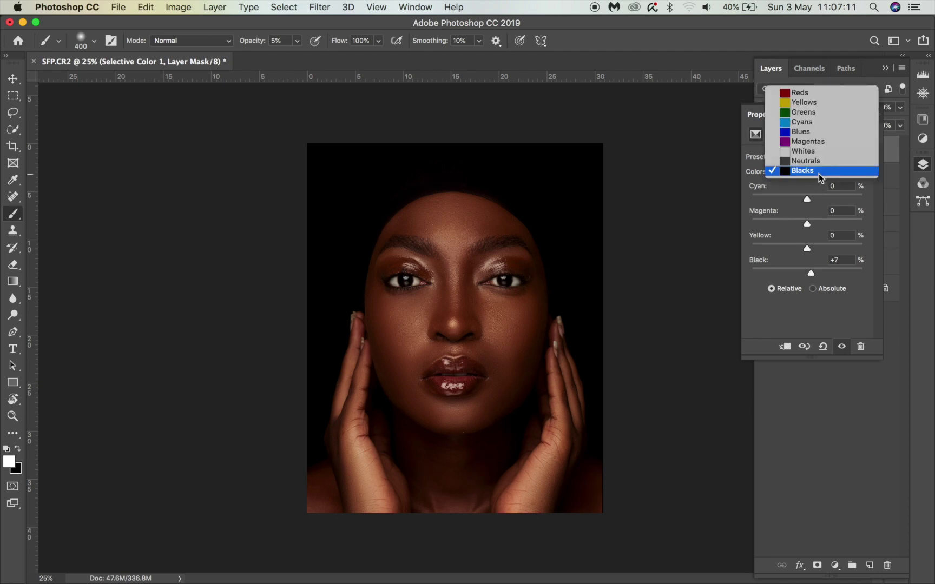
{"action": "left_click", "coordinate": [817, 103]}
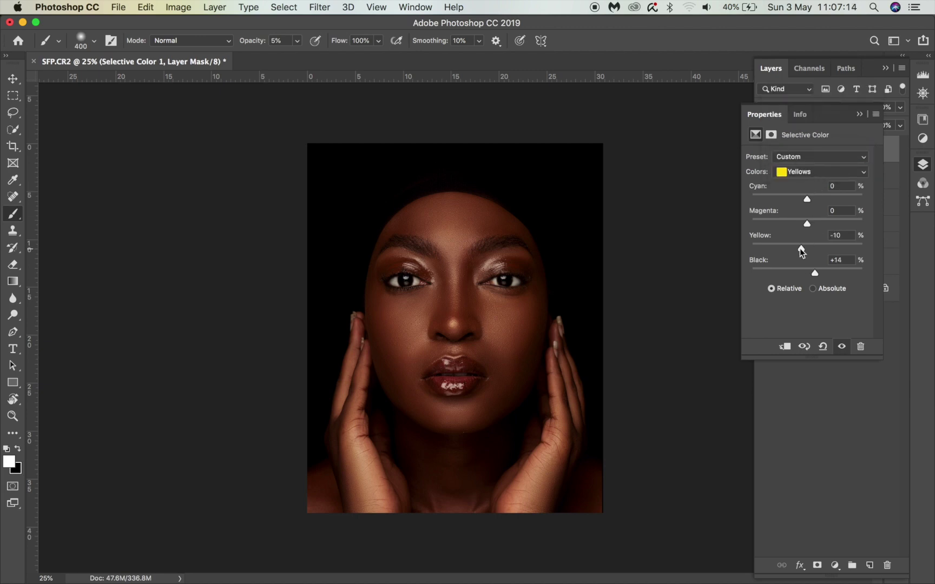
{"action": "left_click_drag", "start_coordinate": [800, 248], "coordinate": [802, 250]}
{"action": "left_click_drag", "start_coordinate": [807, 198], "coordinate": [807, 199]}
Step: Raise Black in the Selective Color Reds range to about +27% and close the adjustment's settings
{"action": "left_click", "coordinate": [815, 180]}
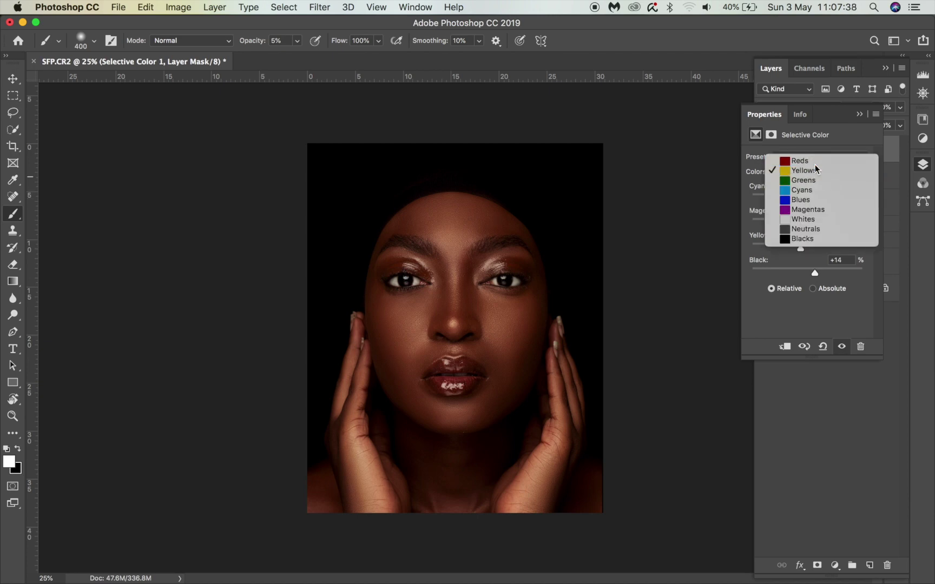
{"action": "left_click", "coordinate": [815, 161]}
{"action": "left_click_drag", "start_coordinate": [815, 273], "coordinate": [829, 273]}
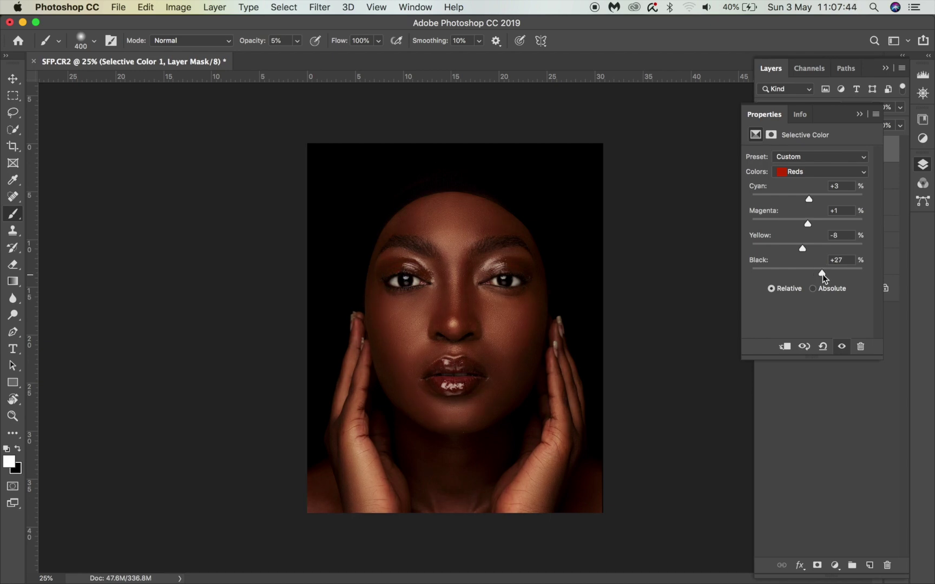
{"action": "left_click_drag", "start_coordinate": [822, 275], "coordinate": [821, 275]}
{"action": "left_click", "coordinate": [858, 115]}
Step: Add a Color Balance adjustment layer, setting the midtones' Cyan/Red to -5 and slightly adjusting the other midtone color balances
{"action": "left_click", "coordinate": [835, 565]}
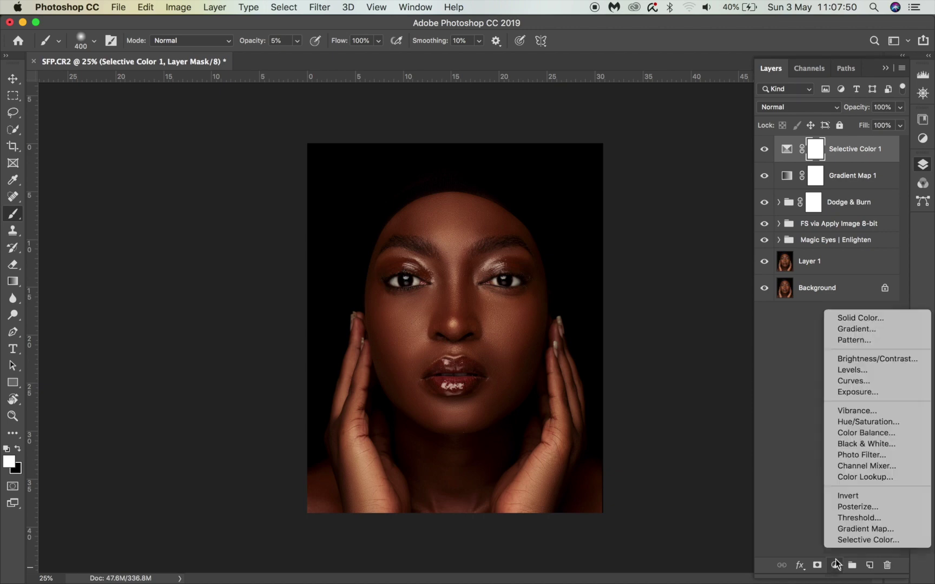
{"action": "left_click", "coordinate": [856, 433]}
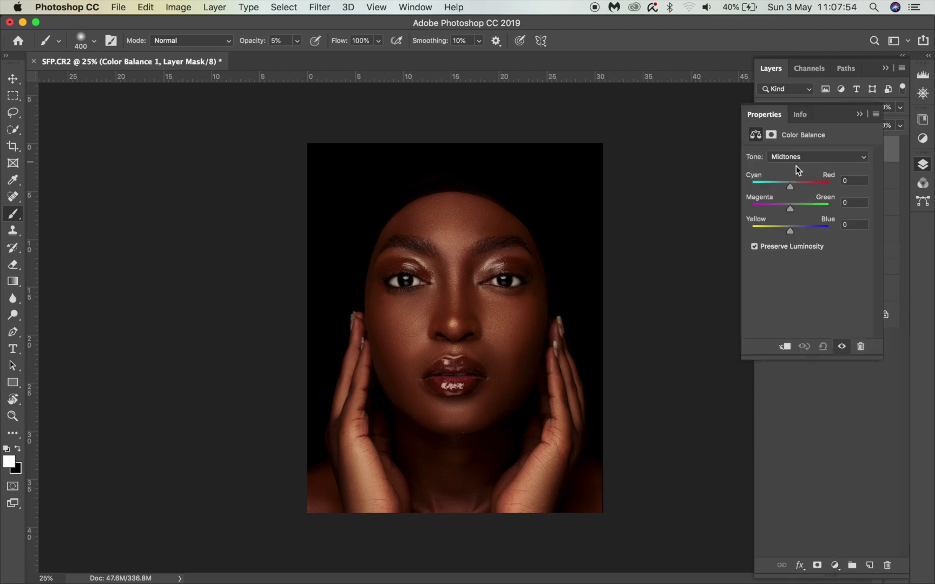
{"action": "left_click_drag", "start_coordinate": [790, 187], "coordinate": [788, 190]}
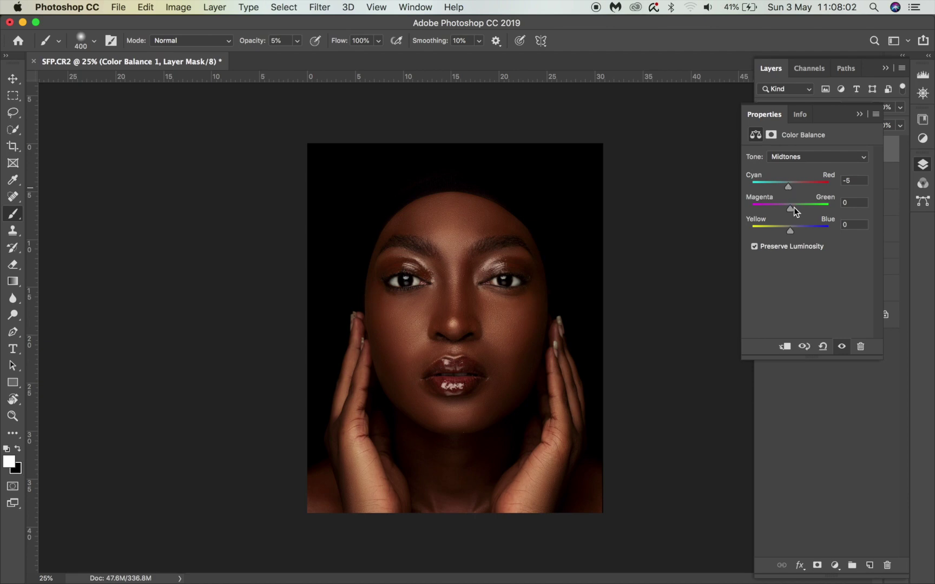
{"action": "left_click_drag", "start_coordinate": [790, 207], "coordinate": [793, 231]}
{"action": "left_click", "coordinate": [855, 116]}
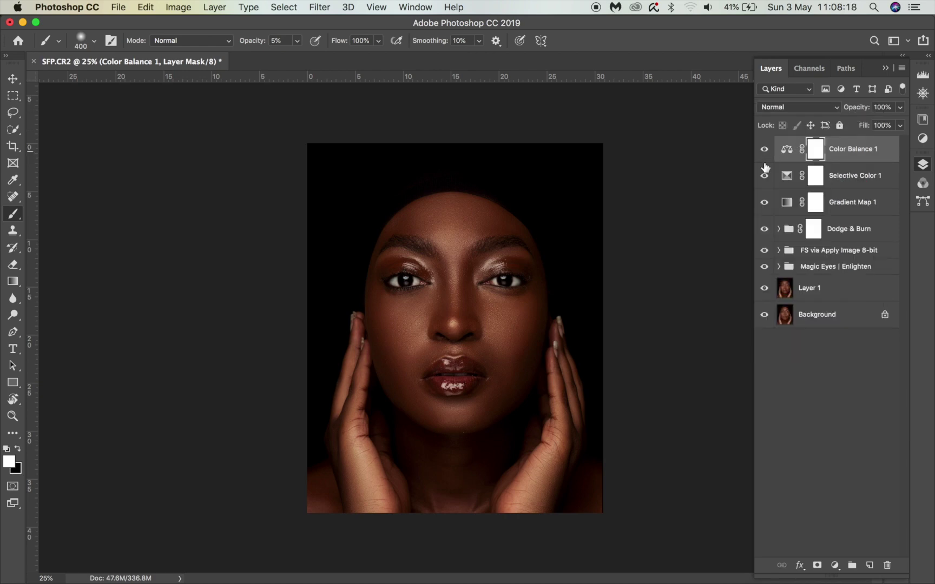
Step: Compare the portrait with and without Color Balance and inspect the skin both close up and in full
{"action": "left_click", "coordinate": [764, 151]}
{"action": "left_click", "coordinate": [763, 151]}
{"action": "left_click", "coordinate": [764, 152]}
{"action": "left_click", "coordinate": [763, 151]}
{"action": "key", "text": "super+plus"}
{"action": "key", "text": "super+plus"}
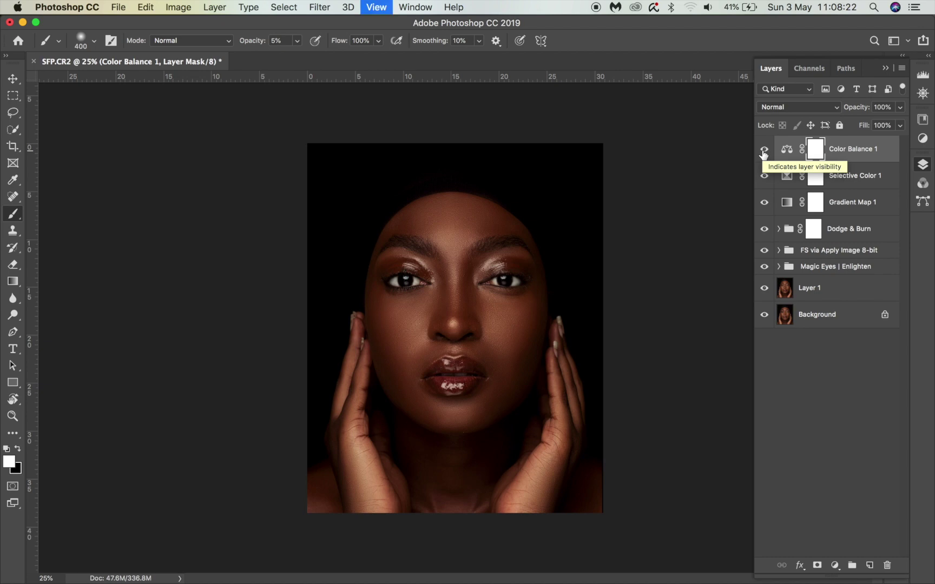
{"action": "key", "text": "super+plus"}
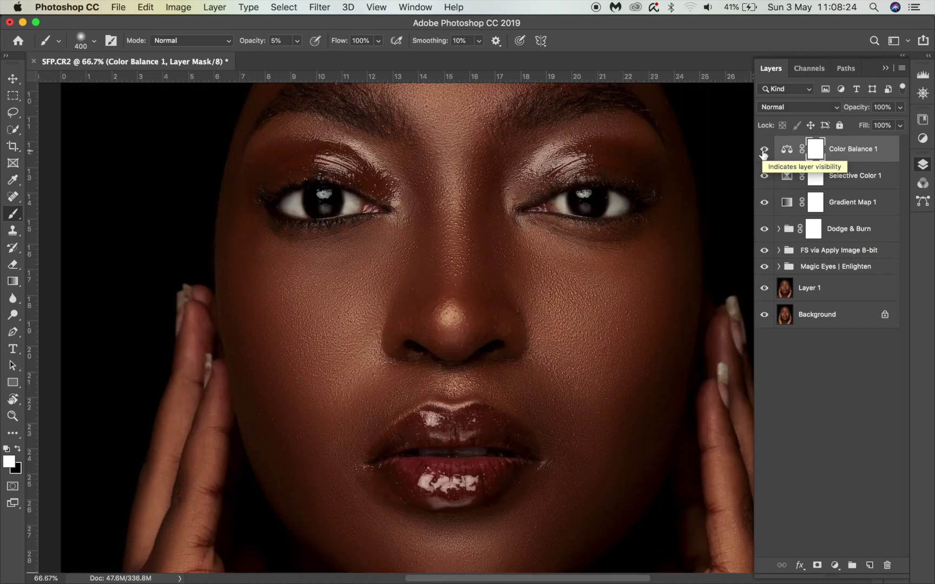
{"action": "key", "text": "super+plus"}
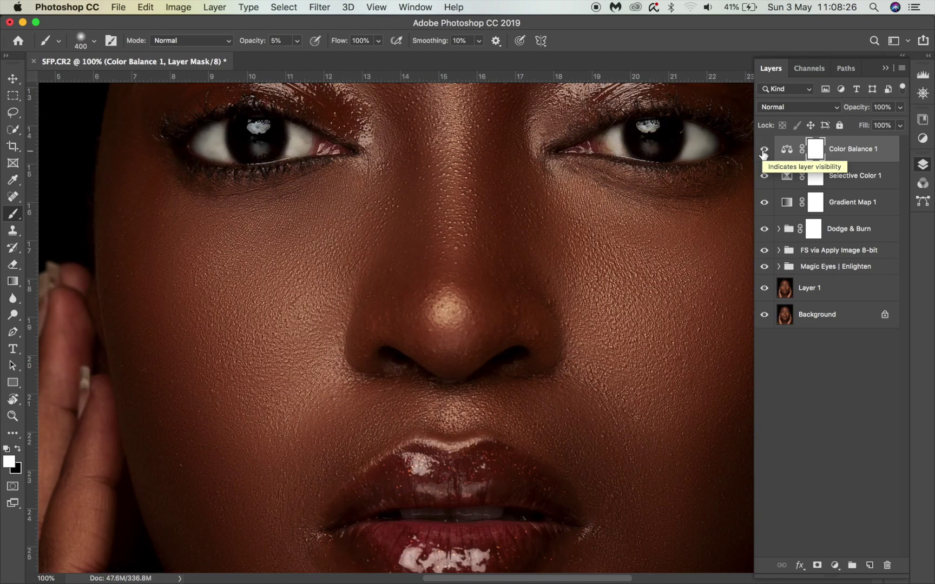
{"action": "key", "text": "super+minus"}
{"action": "key", "text": "super+minus"}
{"action": "key", "text": "super+minus"}
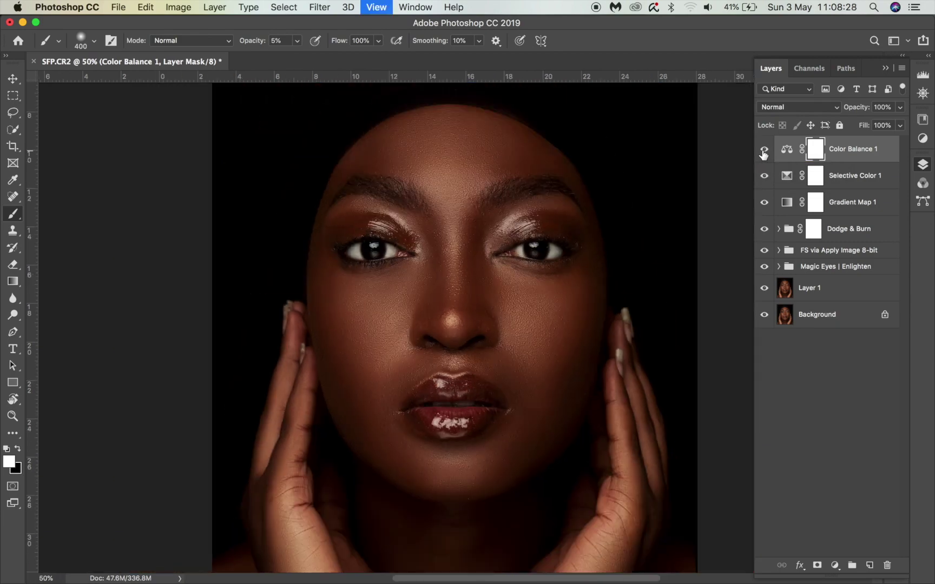
{"action": "key", "text": "super+plus"}
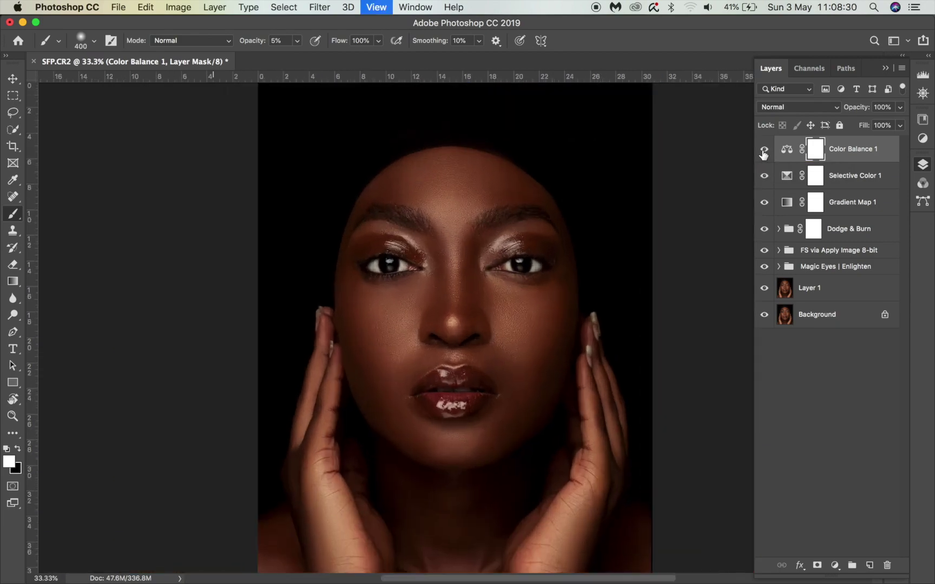
{"action": "key", "text": "super+minus"}
{"action": "key", "text": "super+minus"}
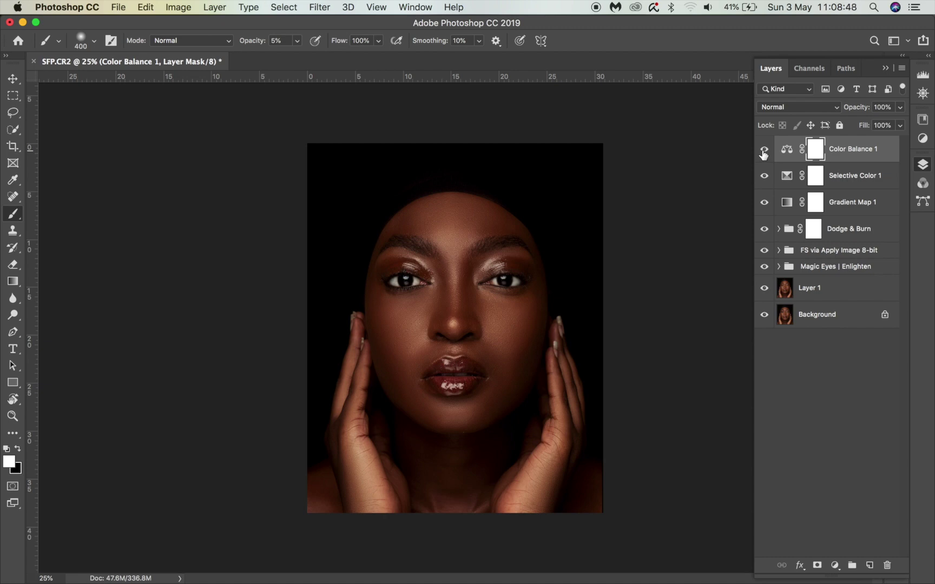
Step: Stamp all visible layers into a new top layer and slightly narrow the face with Liquify's Face tool
{"action": "key", "text": "super+alt+shift+e"}
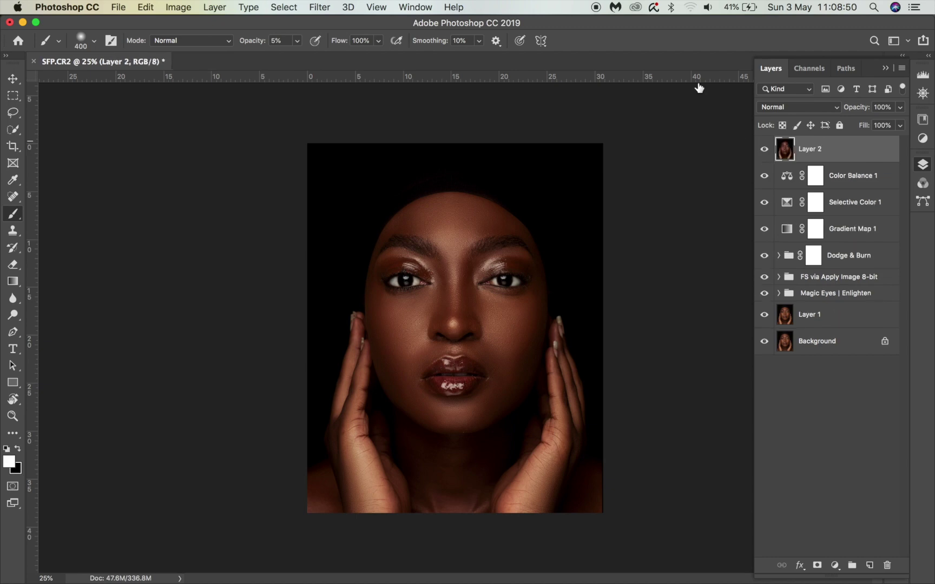
{"action": "left_click", "coordinate": [327, 9]}
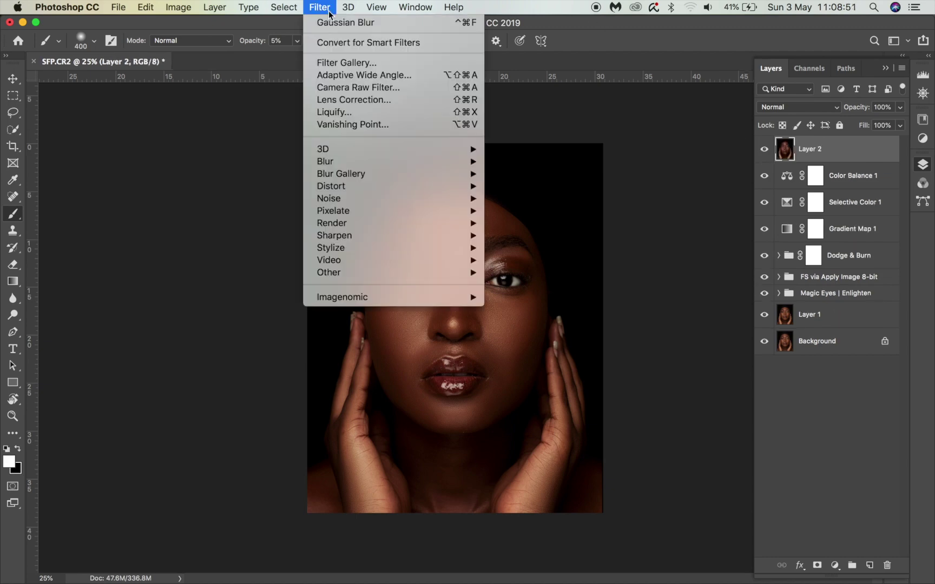
{"action": "left_click", "coordinate": [363, 113]}
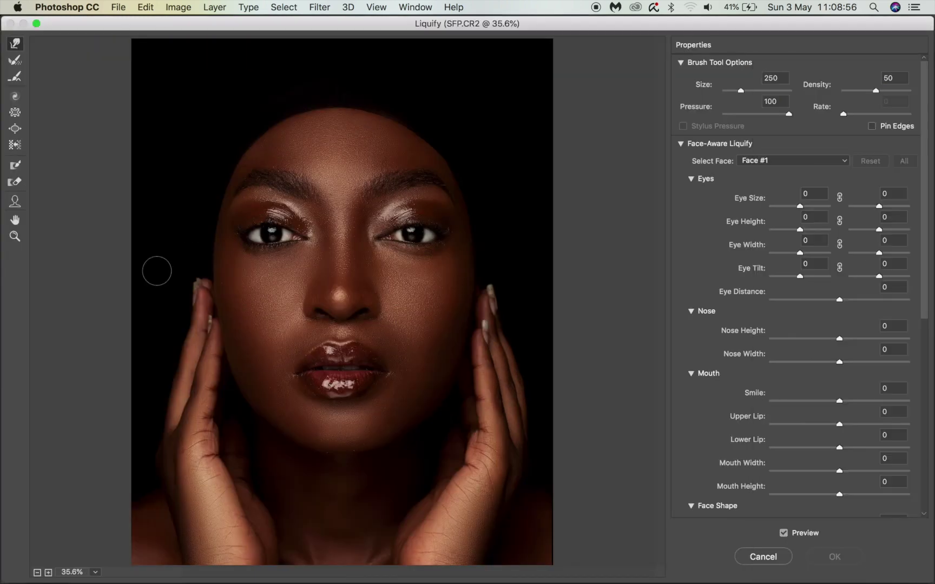
{"action": "left_click", "coordinate": [15, 201]}
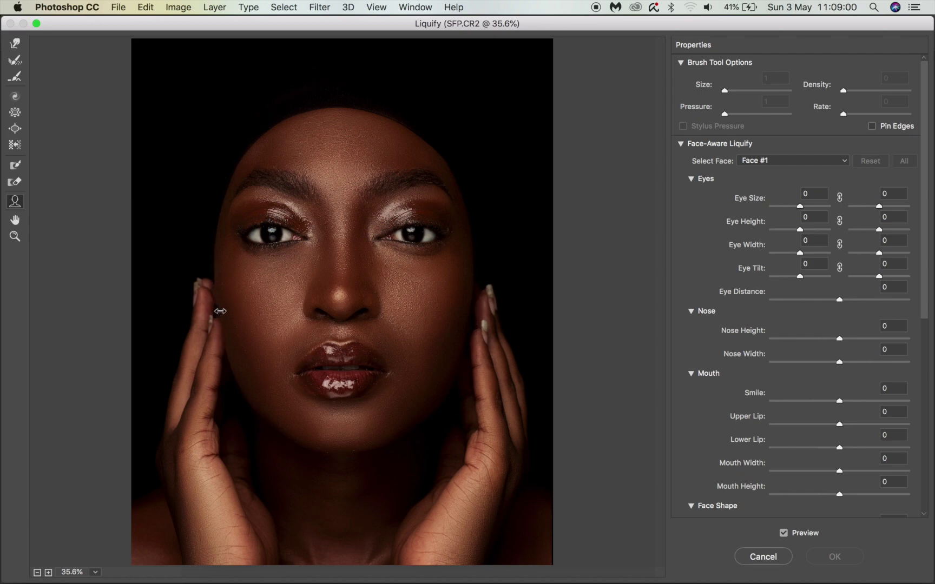
{"action": "left_click", "coordinate": [222, 311]}
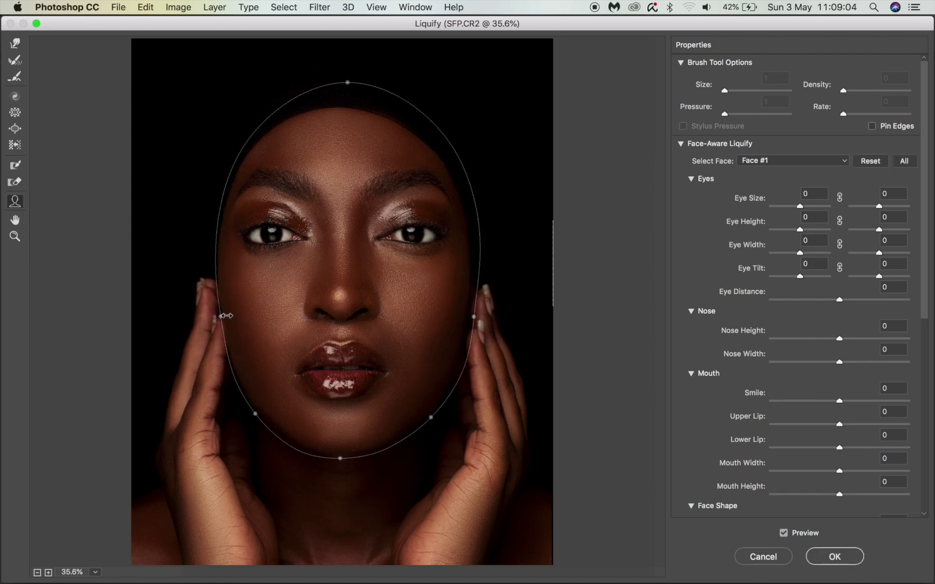
Step: In Face-Aware Liquify, set Nose Width to -6 and the two Eye Height values to 33 and 12
{"action": "left_click_drag", "start_coordinate": [303, 308], "coordinate": [308, 308]}
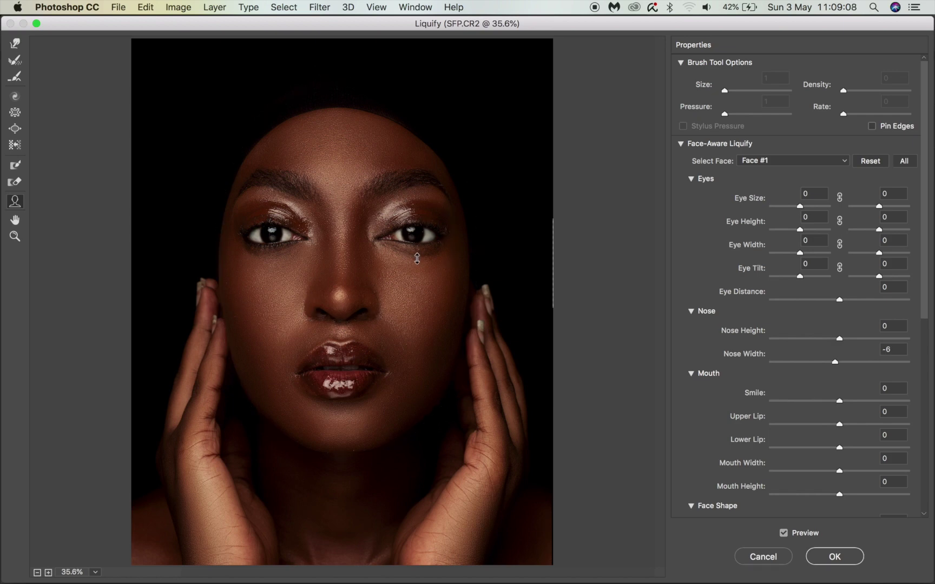
{"action": "left_click_drag", "start_coordinate": [417, 259], "coordinate": [416, 259]}
{"action": "left_click_drag", "start_coordinate": [273, 263], "coordinate": [272, 262]}
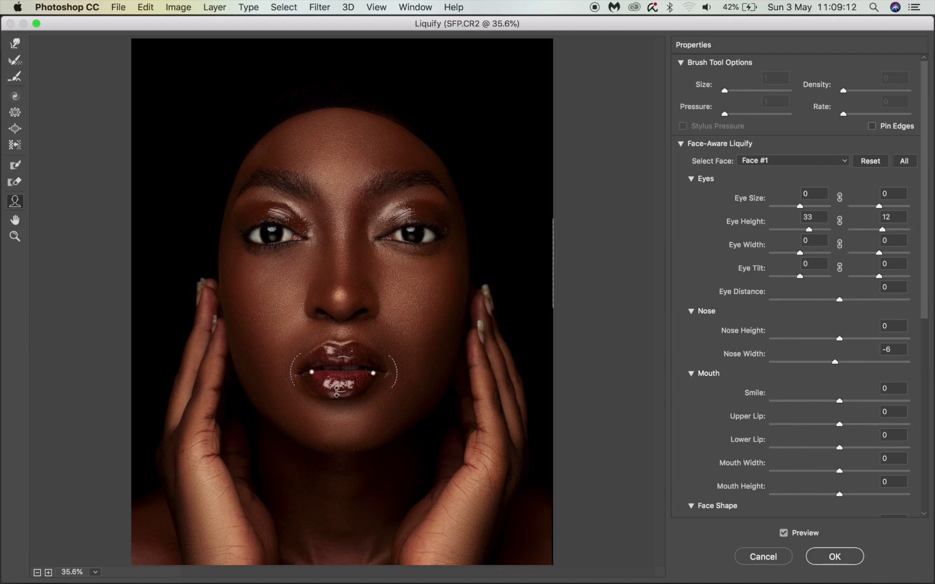
Step: Set Lower Lip to 28, Upper Lip to -10 and Mouth Width to 5, apply Liquify and compare the result with the unliquified portrait
{"action": "left_click_drag", "start_coordinate": [335, 382], "coordinate": [336, 390]}
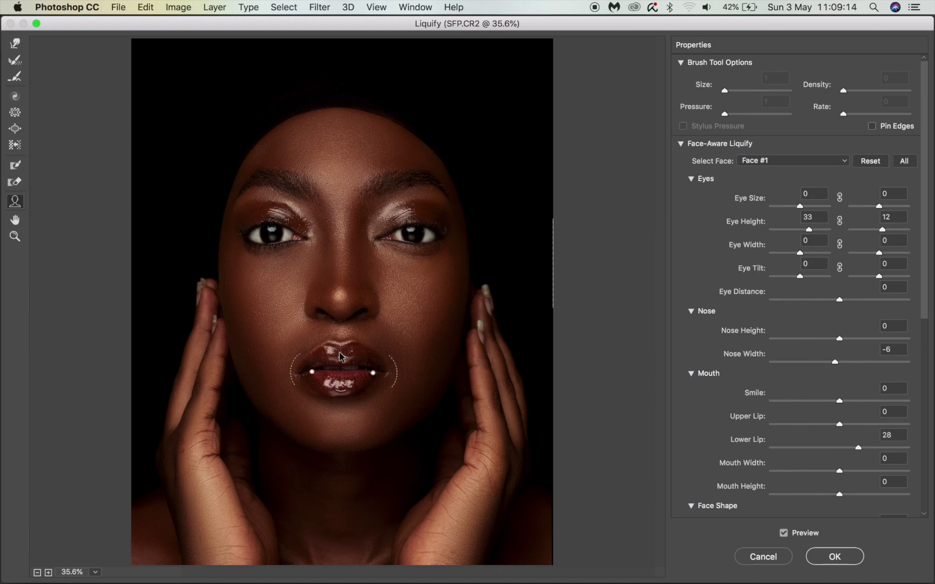
{"action": "left_click_drag", "start_coordinate": [342, 356], "coordinate": [378, 373]}
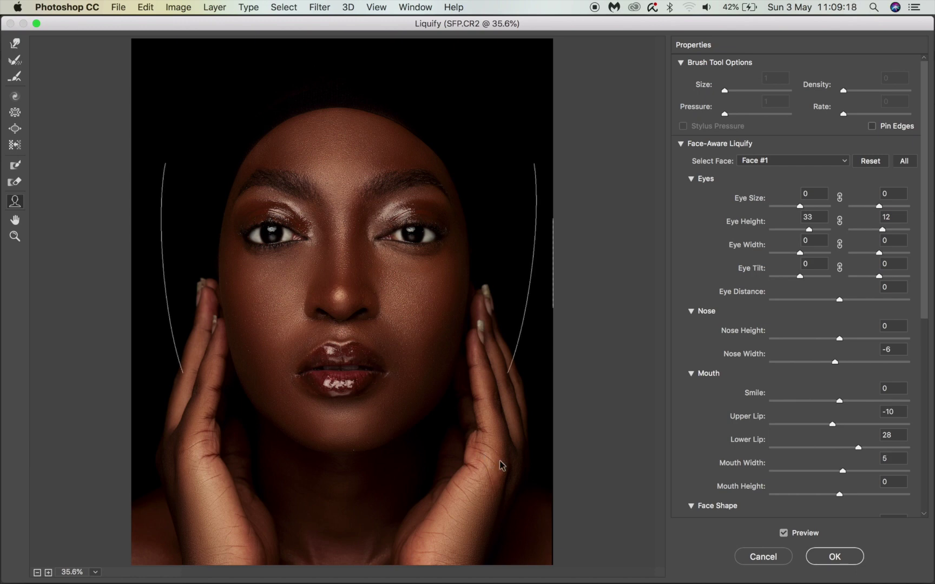
{"action": "left_click", "coordinate": [835, 556]}
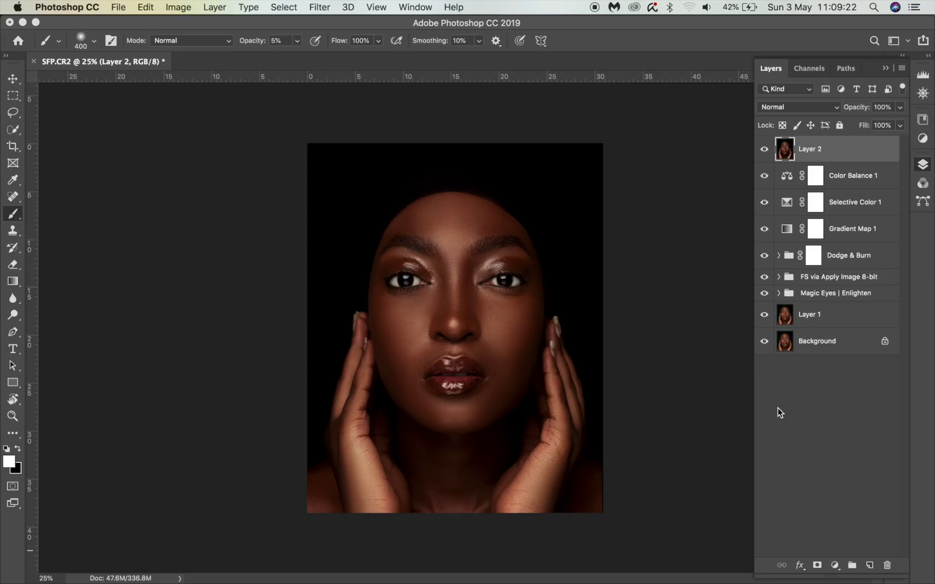
{"action": "left_click", "coordinate": [765, 153]}
{"action": "left_click", "coordinate": [765, 153]}
{"action": "left_click", "coordinate": [765, 153]}
{"action": "left_click", "coordinate": [766, 153]}
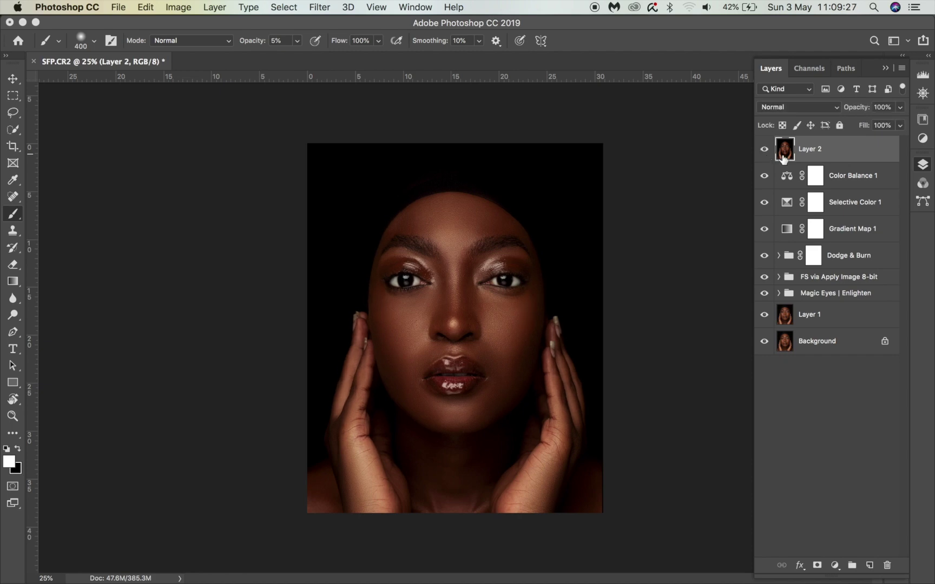
Step: Crop the portrait slightly tighter on all sides at the 4:5 (8:10) ratio with the stamped top layer selected
{"action": "left_click", "coordinate": [846, 184]}
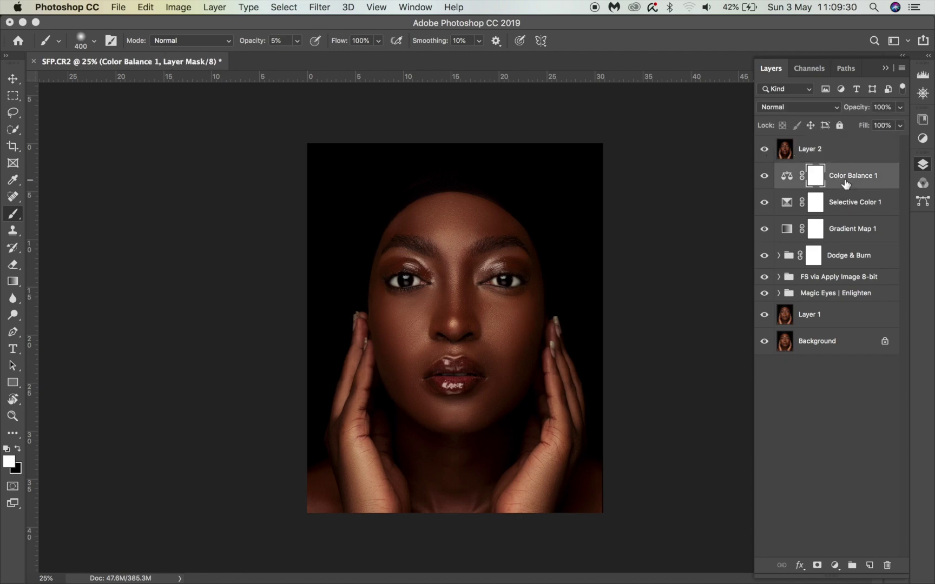
{"action": "left_click", "coordinate": [832, 149]}
{"action": "key", "text": "c"}
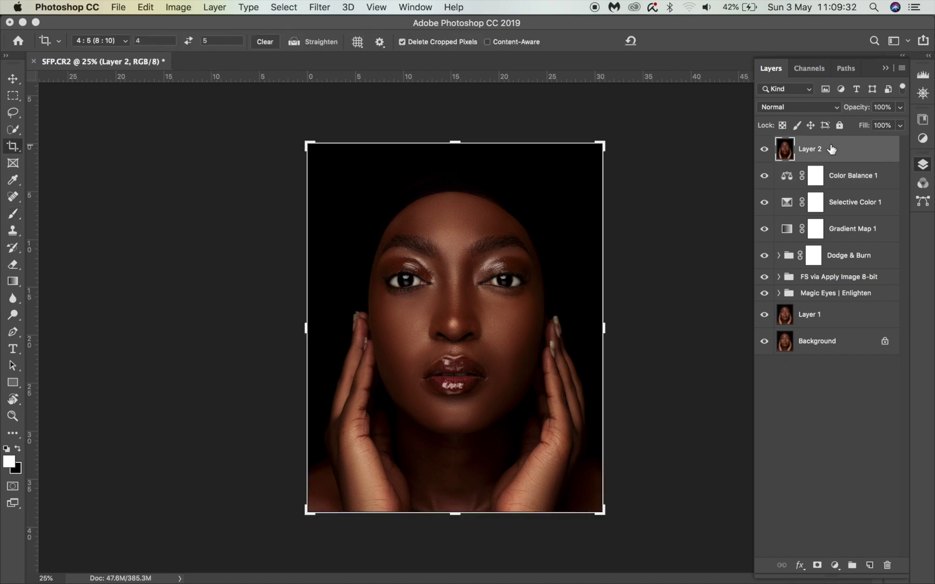
{"action": "left_click_drag", "start_coordinate": [602, 332], "coordinate": [600, 329]}
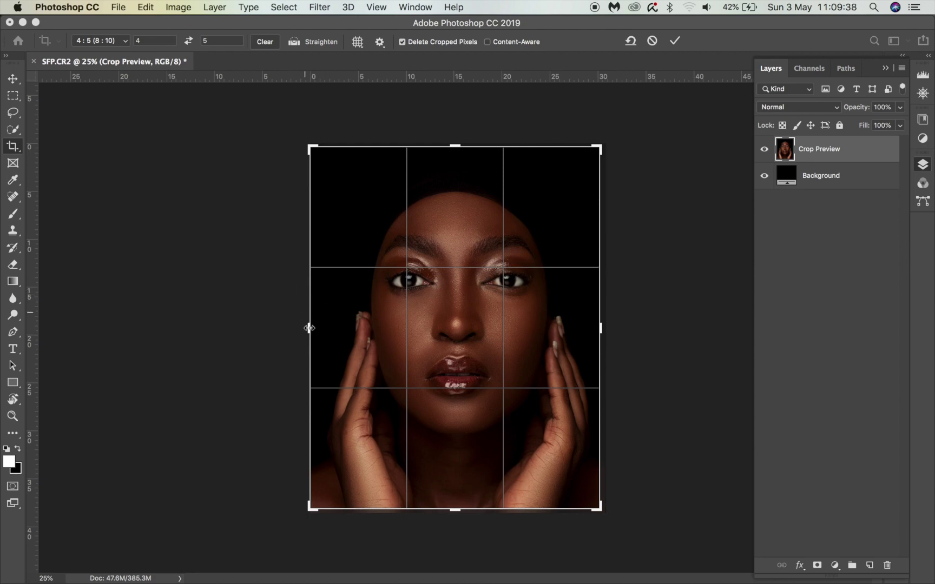
{"action": "left_click_drag", "start_coordinate": [310, 328], "coordinate": [318, 327]}
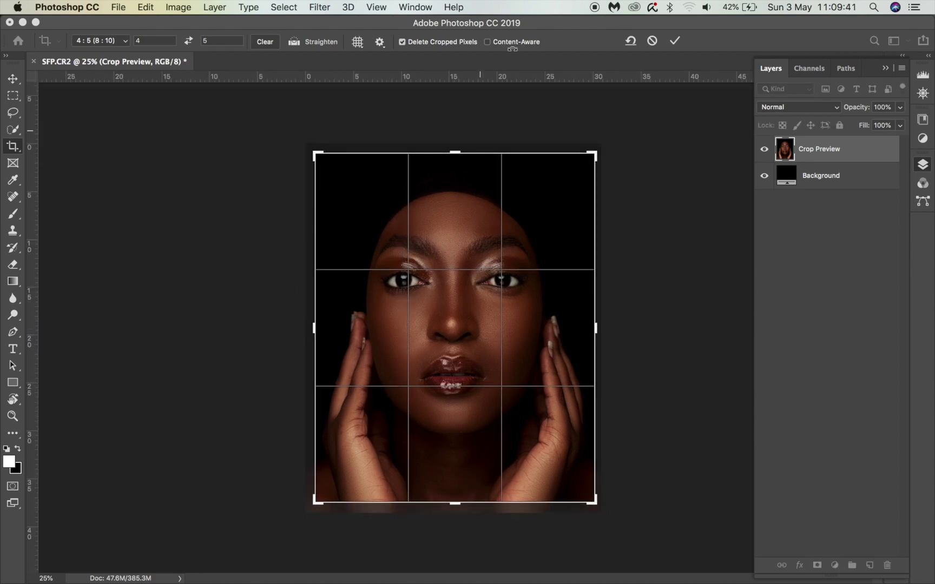
{"action": "left_click", "coordinate": [674, 41]}
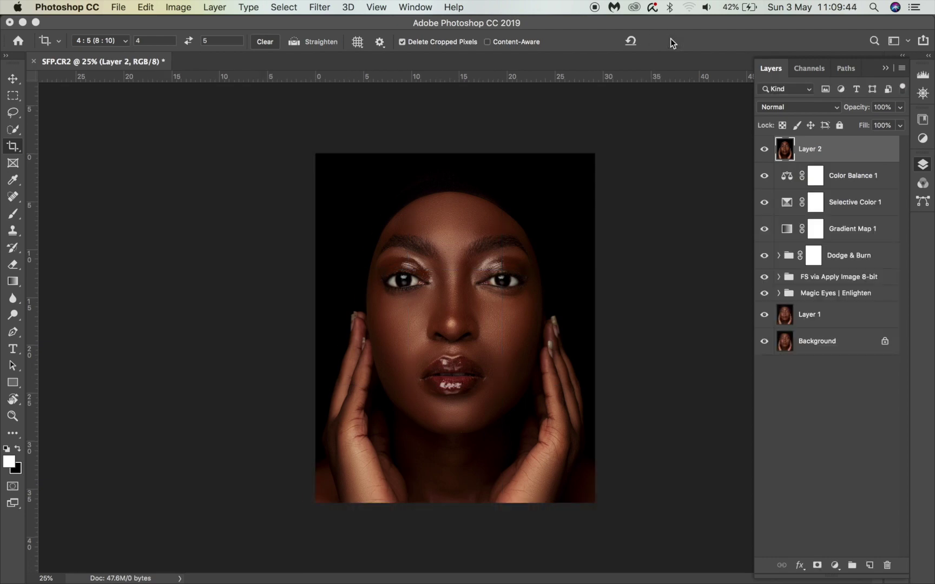
Step: Group all layers from Color Balance 1 down to Layer 1 and hide the group
{"action": "left_click", "coordinate": [863, 177]}
{"action": "left_click", "coordinate": [809, 316], "text": "shift"}
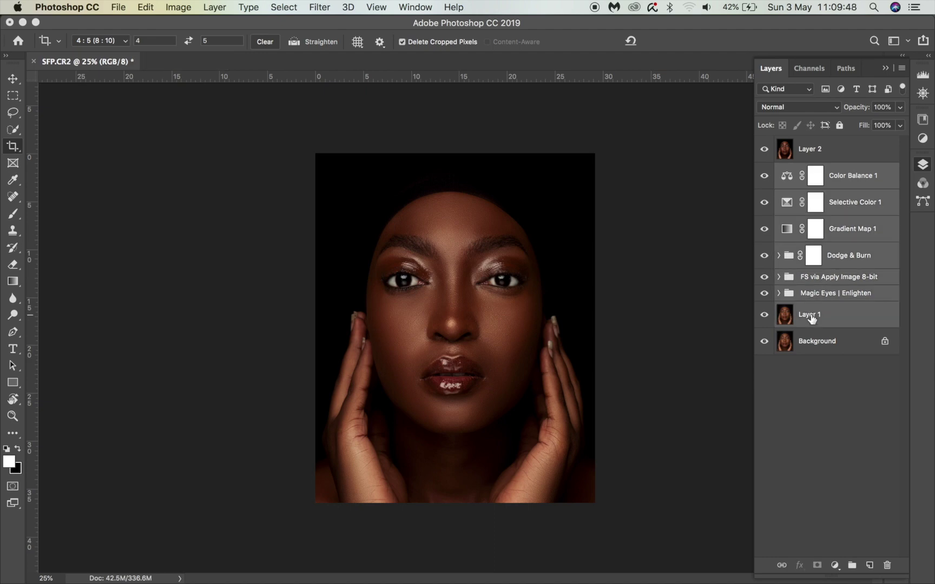
{"action": "left_click", "coordinate": [852, 563]}
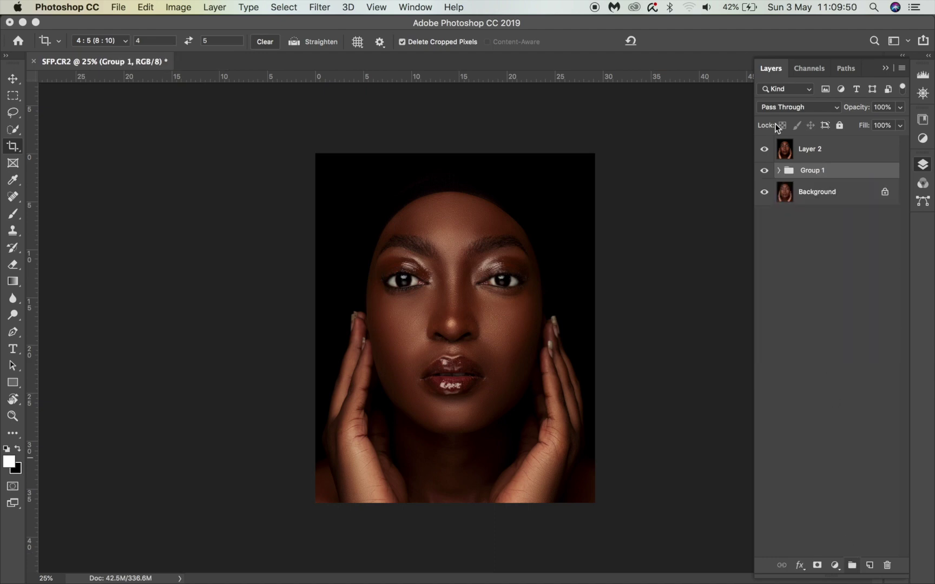
{"action": "left_click", "coordinate": [764, 172]}
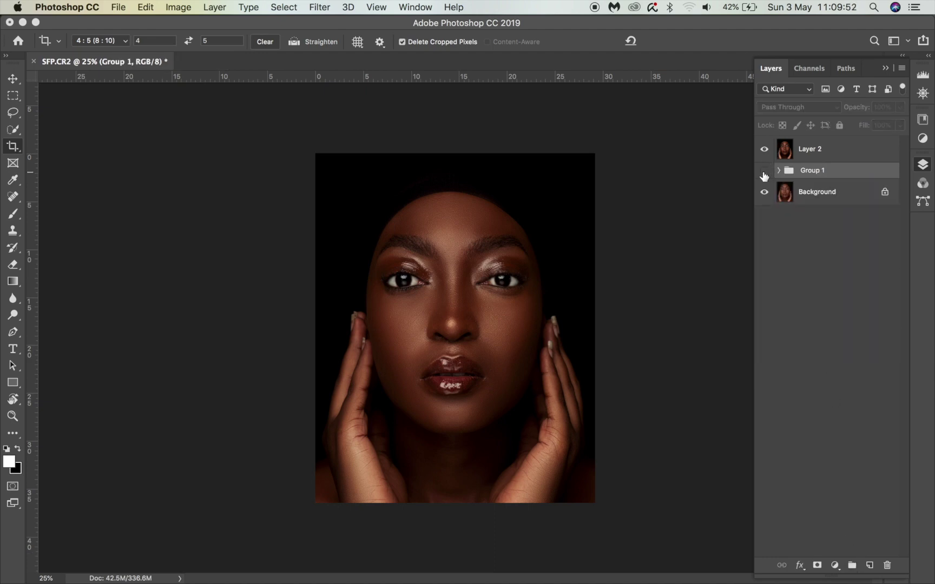
Step: Compare the finished portrait with the original Background by toggling Layer 2's visibility, leaving Layer 2 visible and selected
{"action": "left_click", "coordinate": [764, 150]}
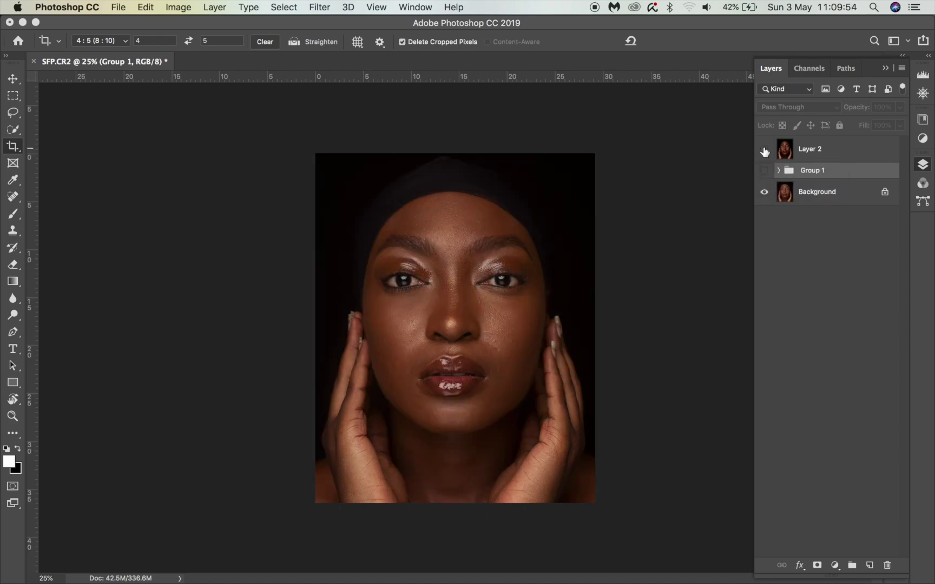
{"action": "left_click", "coordinate": [764, 150]}
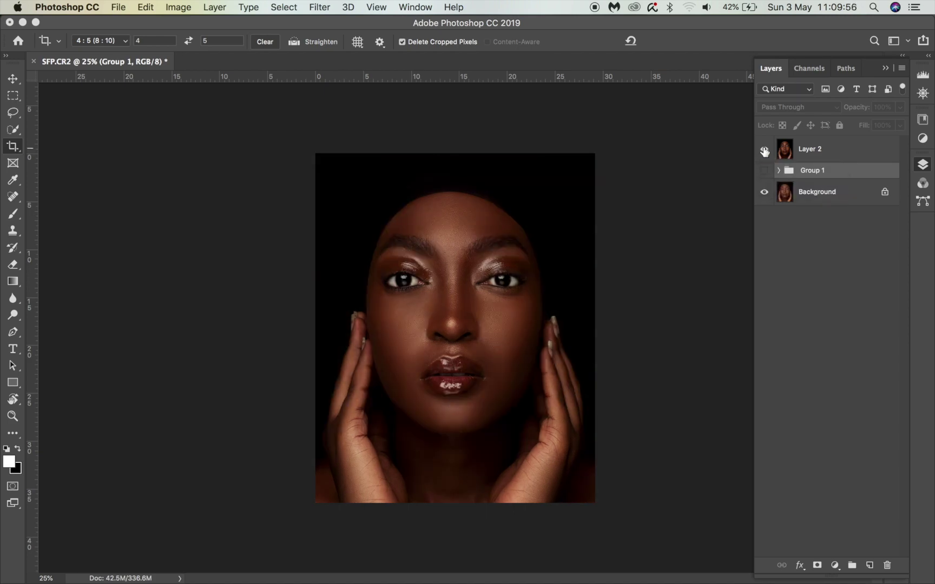
{"action": "left_click", "coordinate": [763, 151]}
{"action": "left_click", "coordinate": [764, 151]}
{"action": "left_click", "coordinate": [764, 151]}
{"action": "left_click", "coordinate": [764, 150]}
{"action": "left_click", "coordinate": [842, 158]}
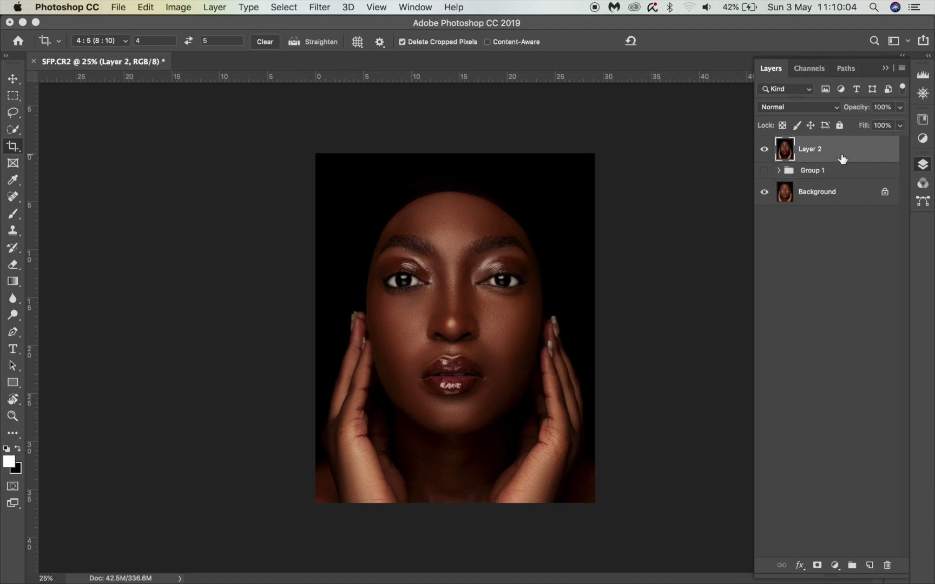
Step: Set up a Save for Web export of the portrait as JPEG with quality 100
{"action": "left_click", "coordinate": [13, 78]}
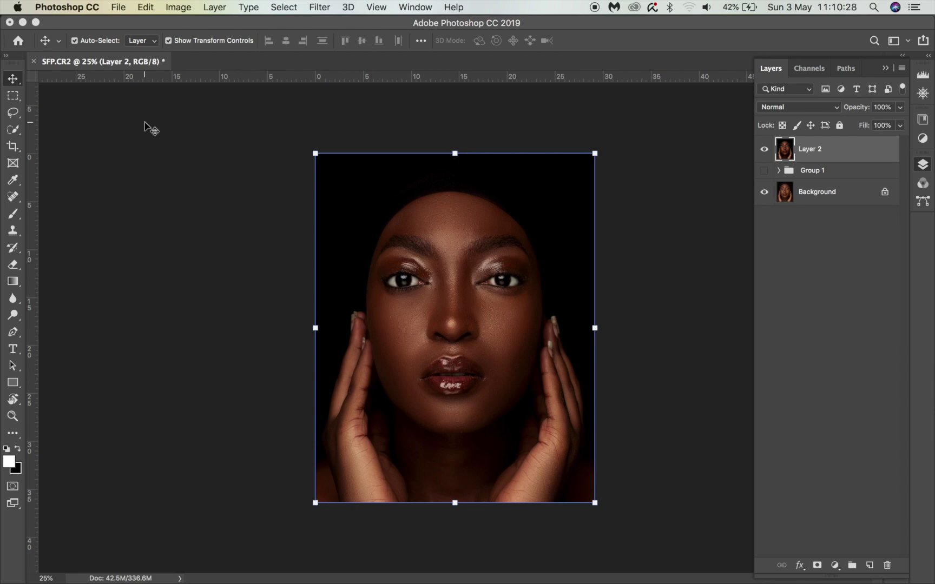
{"action": "left_click", "coordinate": [115, 7]}
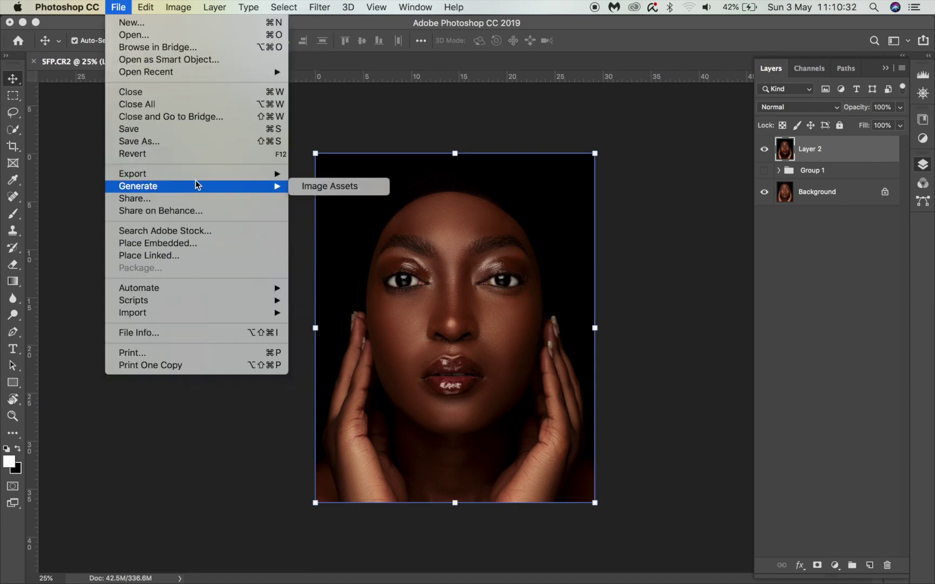
{"action": "mouse_move", "coordinate": [205, 174]}
{"action": "left_click", "coordinate": [355, 227]}
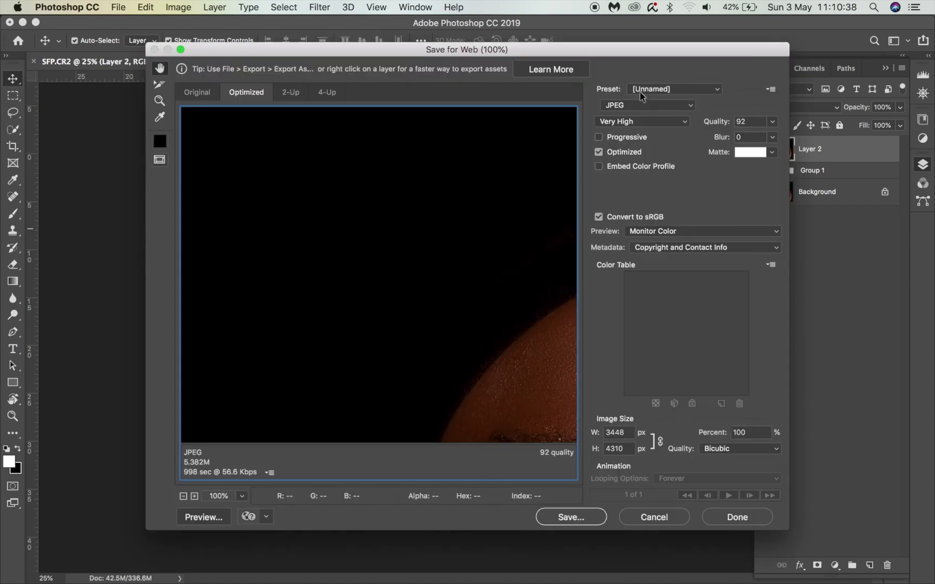
{"action": "left_click", "coordinate": [627, 105]}
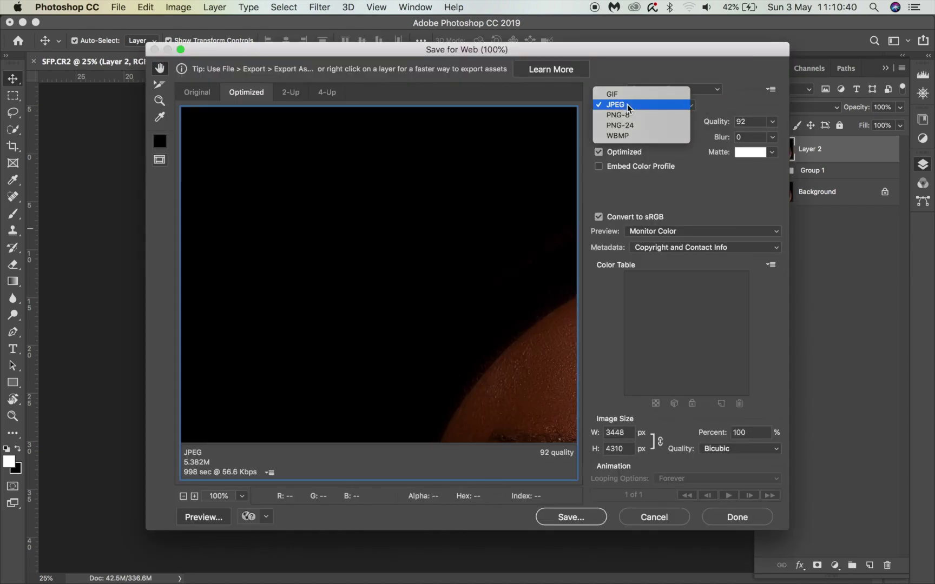
{"action": "left_click", "coordinate": [628, 104]}
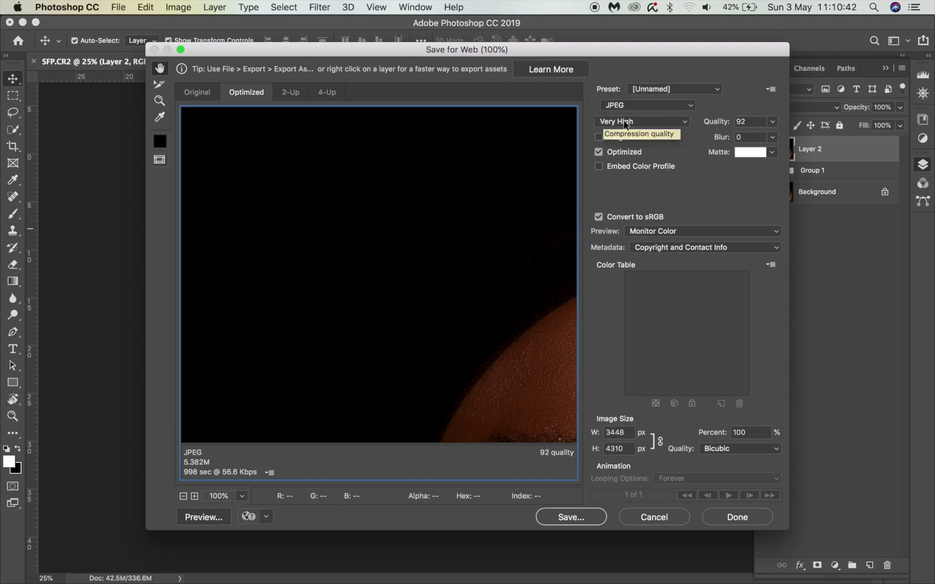
{"action": "left_click", "coordinate": [626, 122]}
{"action": "left_click", "coordinate": [626, 121]}
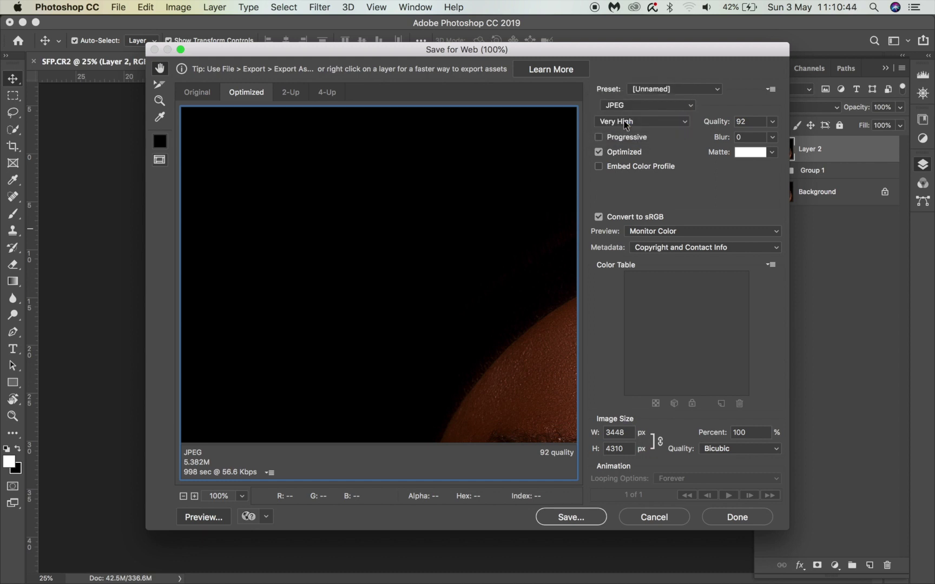
{"action": "left_click", "coordinate": [741, 122]}
{"action": "type", "text": "1"}
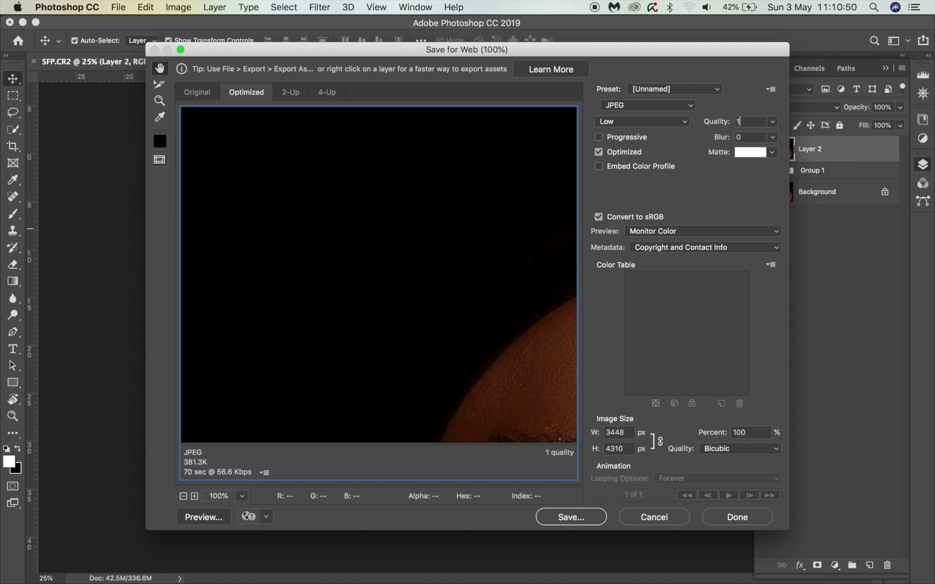
{"action": "type", "text": "00"}
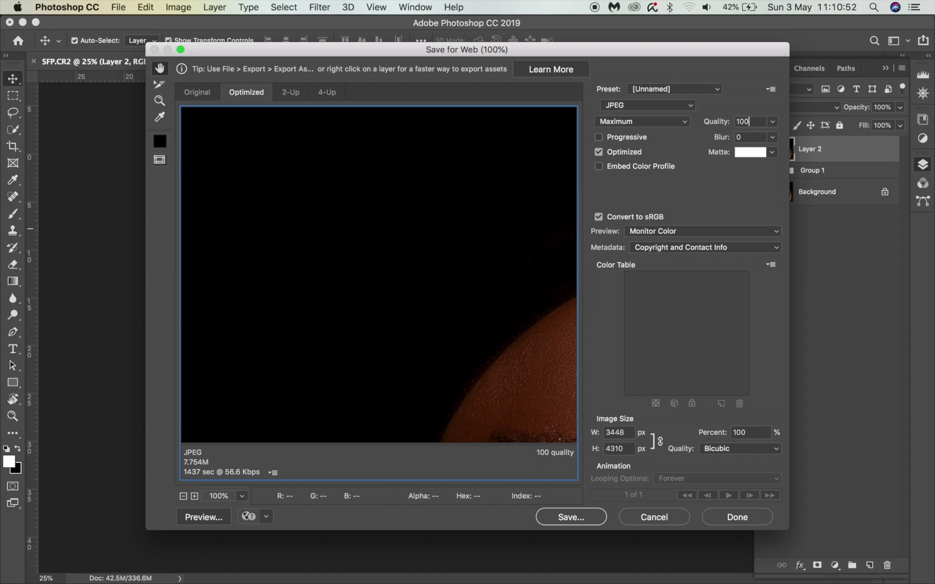
Step: Set the export width to 1800 px and save the image to the Desktop as portrait.jpg
{"action": "double_click", "coordinate": [621, 432]}
{"action": "type", "text": "1800"}
{"action": "left_click", "coordinate": [575, 519]}
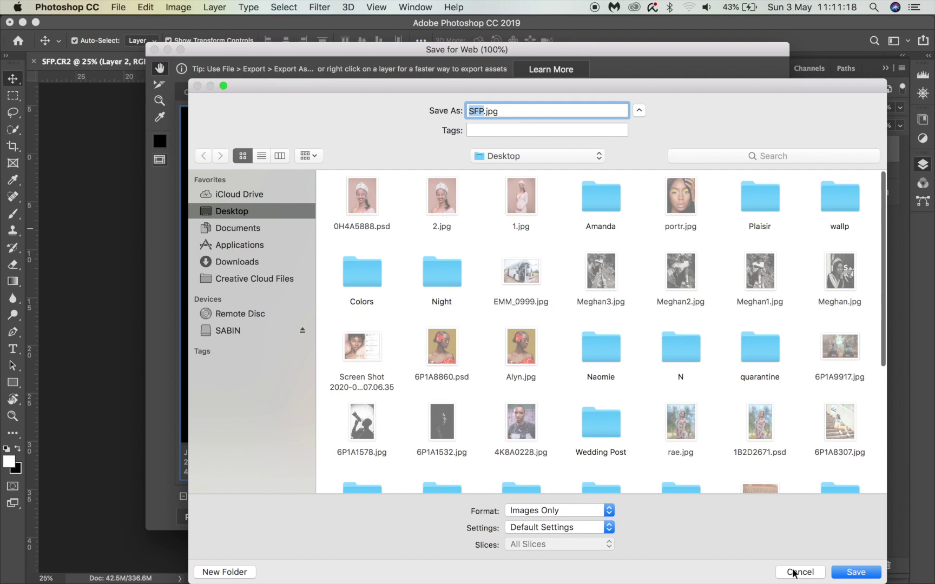
{"action": "left_click", "coordinate": [799, 572]}
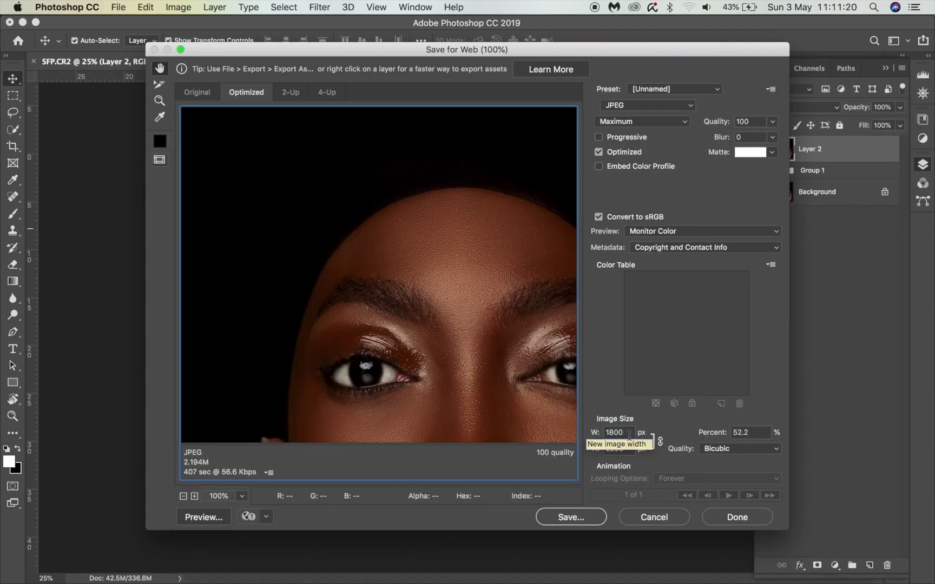
{"action": "left_click", "coordinate": [556, 441]}
{"action": "left_click", "coordinate": [568, 517]}
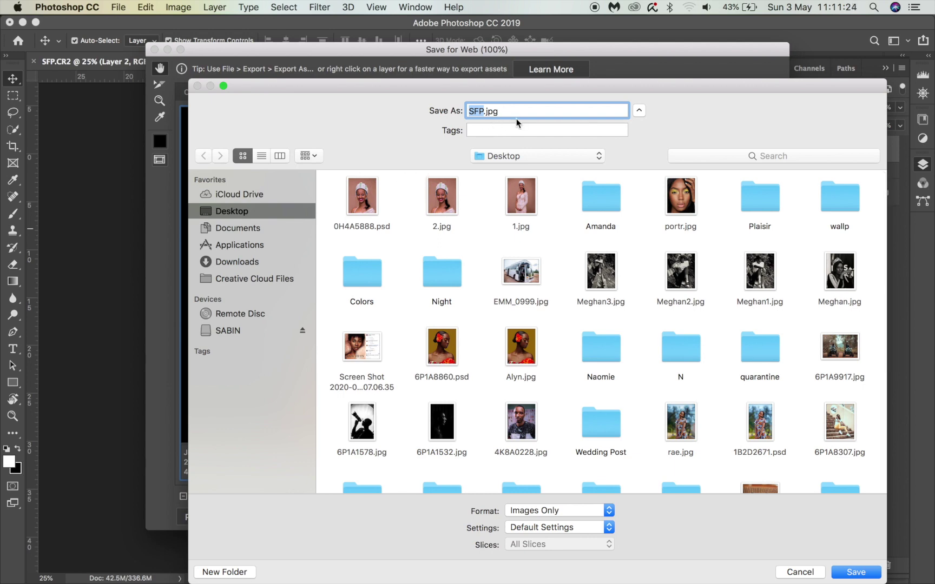
{"action": "type", "text": "portrait"}
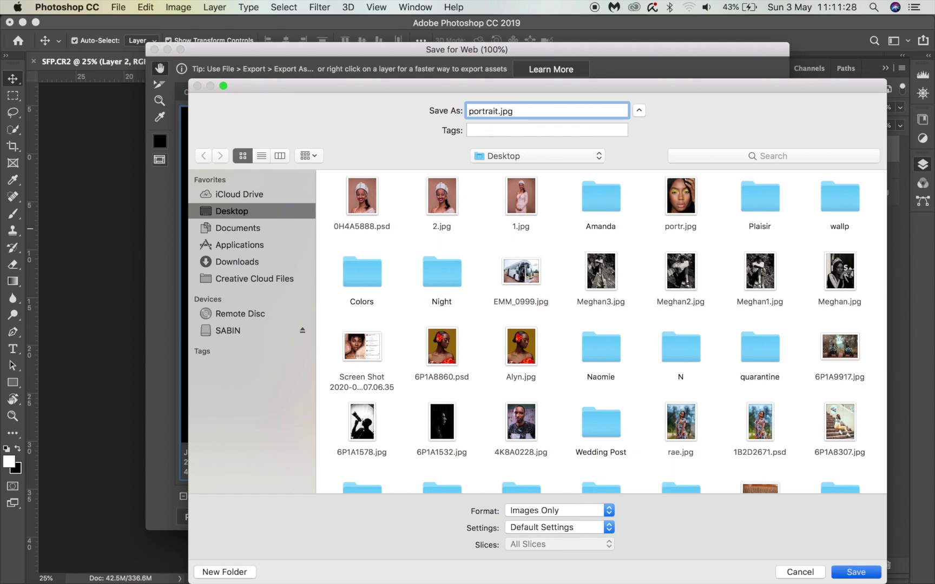
{"action": "key", "text": "Return"}
Step: Hide and show Layer 2 once more to review the retouch against the original photo
{"action": "left_click", "coordinate": [194, 140]}
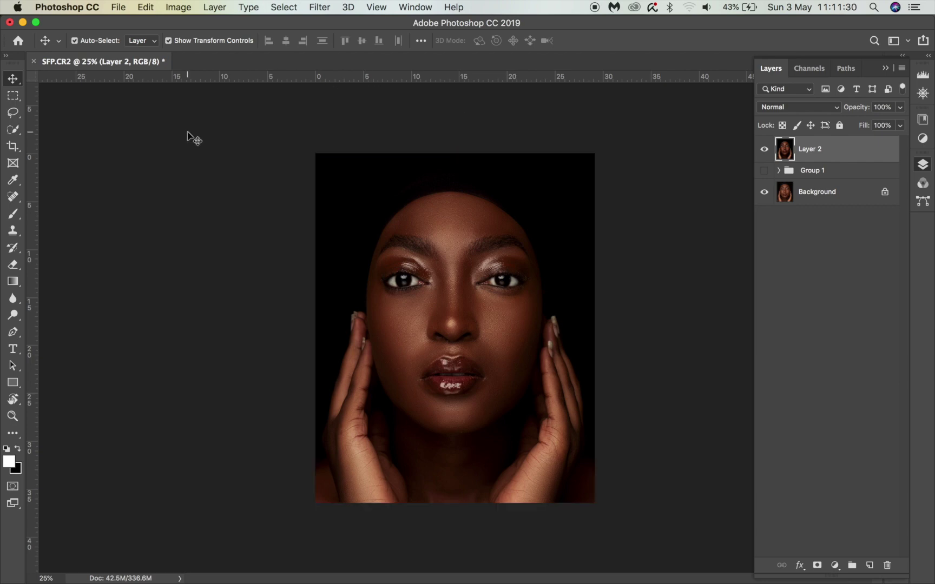
{"action": "left_click", "coordinate": [763, 149]}
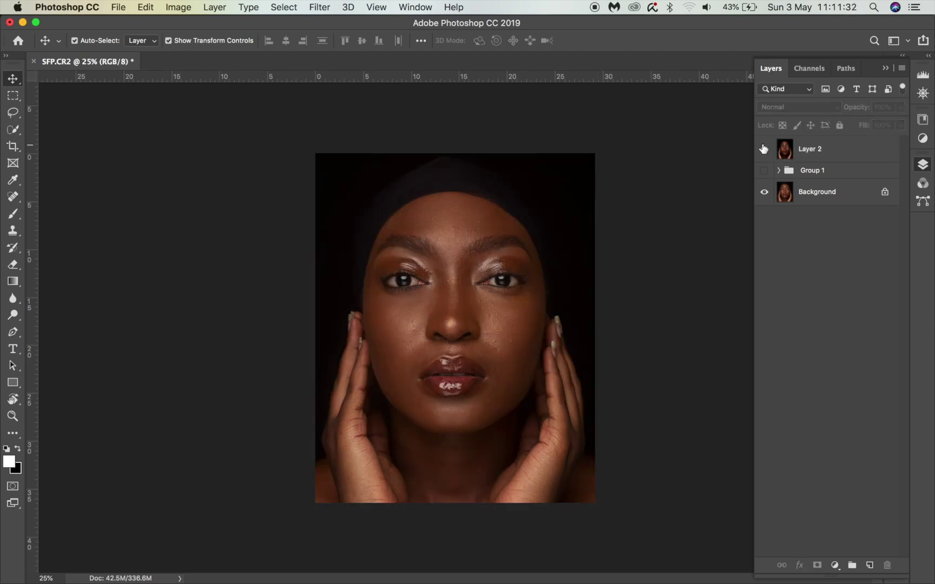
{"action": "left_click", "coordinate": [763, 149]}
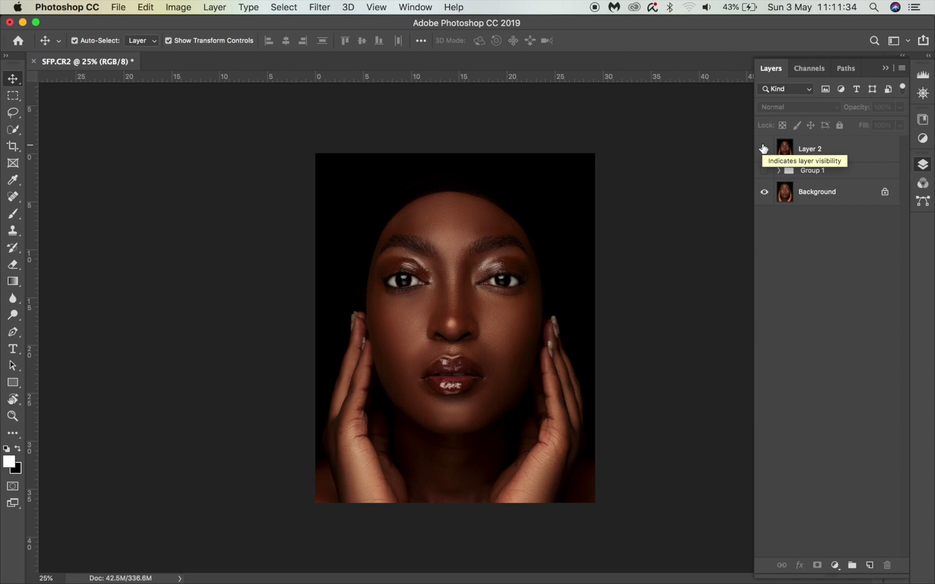